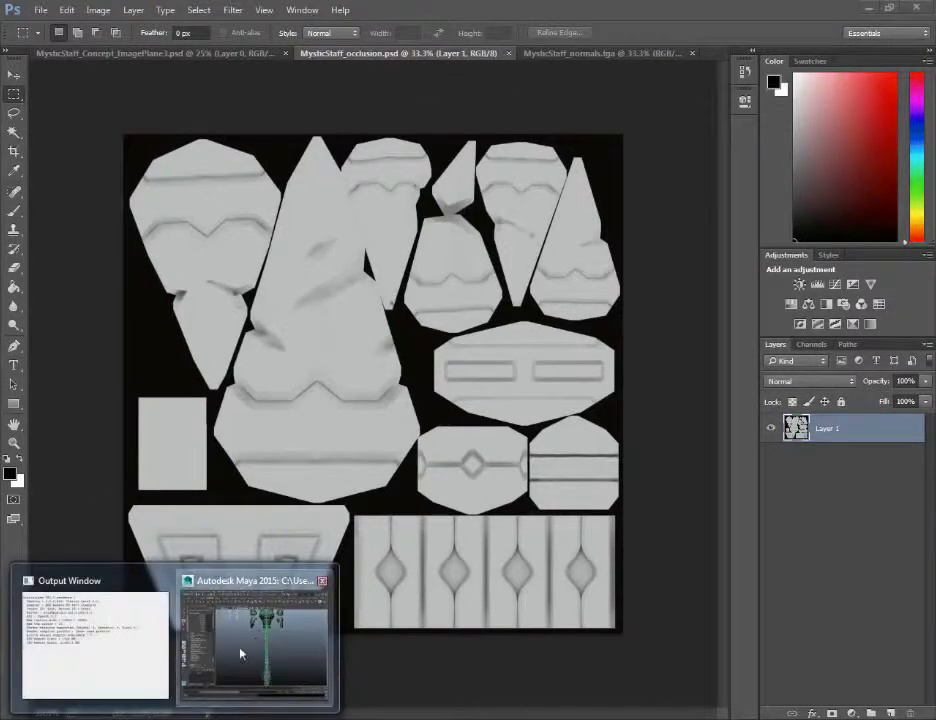
Switch to Maya and examine the staff mesh from several angles, with and without its wireframe selection
left_click(240, 654)
middle_click_drag(672, 362, 641, 366, "alt")
right_click_drag(641, 366, 623, 284, "alt")
left_click_drag(623, 284, 632, 283, "alt")
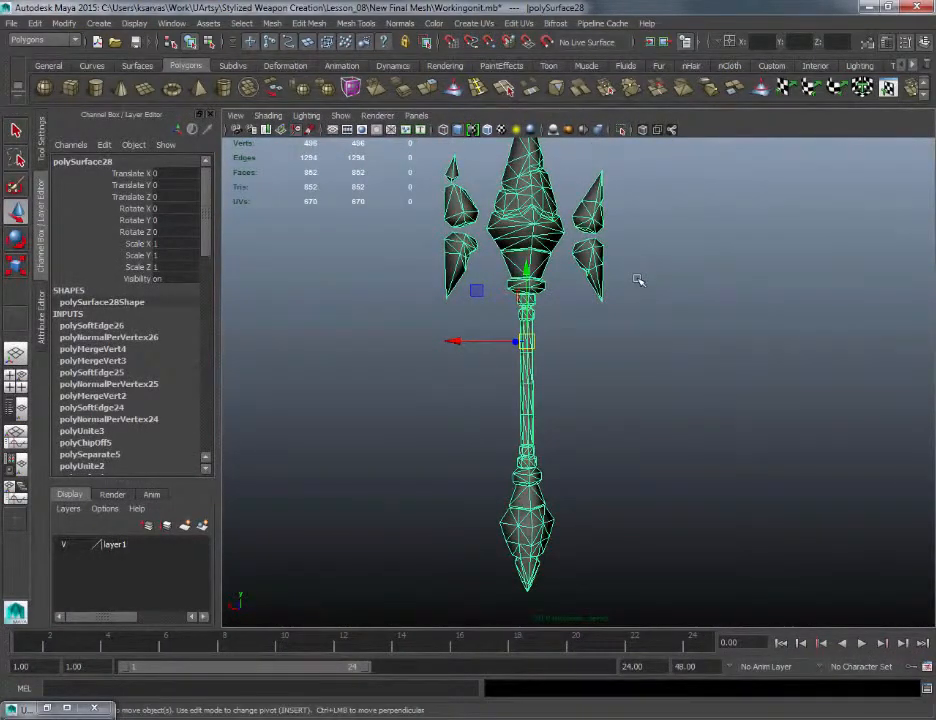
left_click_drag(630, 310, 615, 369, "alt")
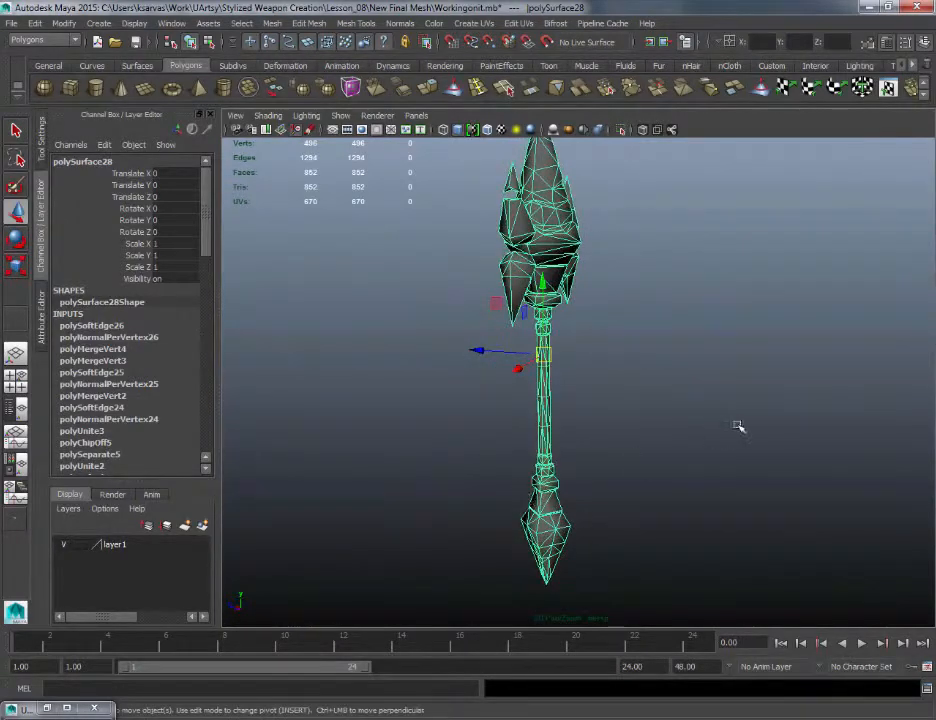
left_click_drag(740, 428, 623, 409, "alt")
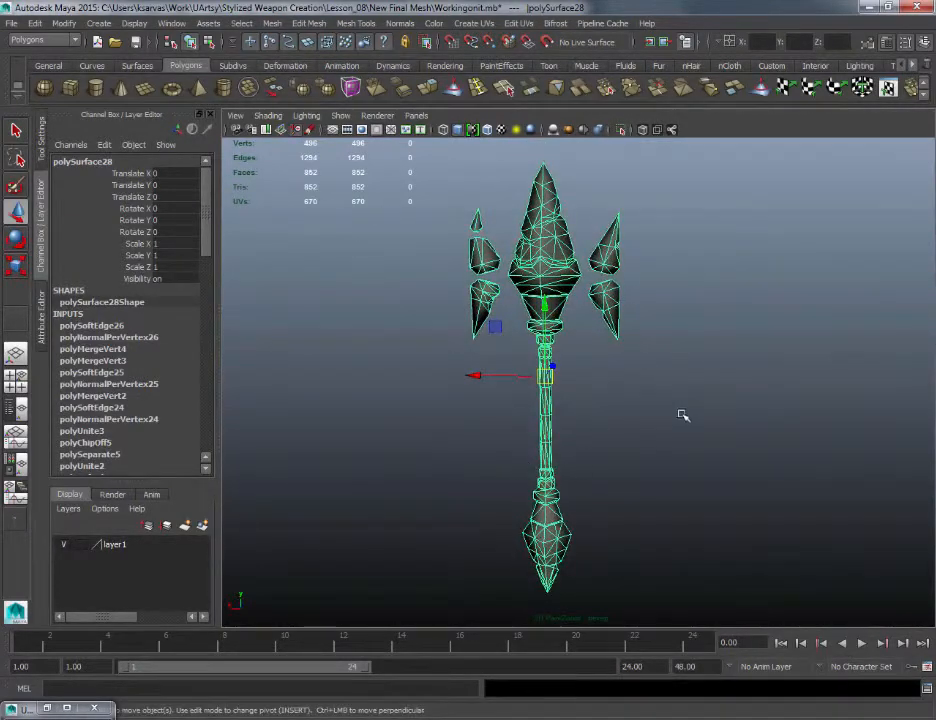
left_click_drag(681, 416, 616, 412, "alt")
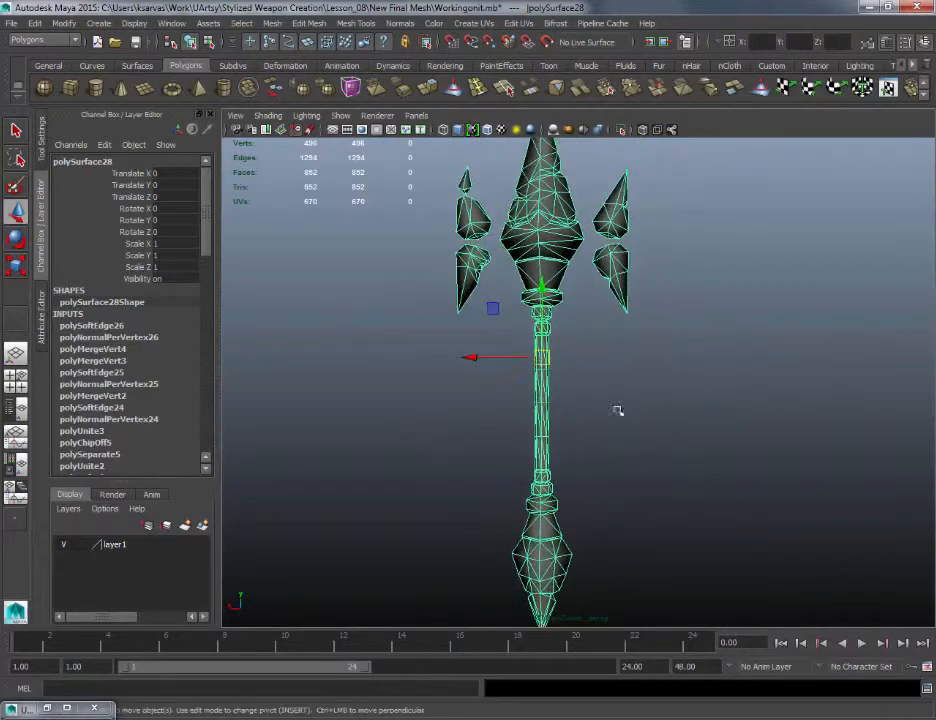
left_click_drag(651, 471, 500, 348)
left_click(627, 379)
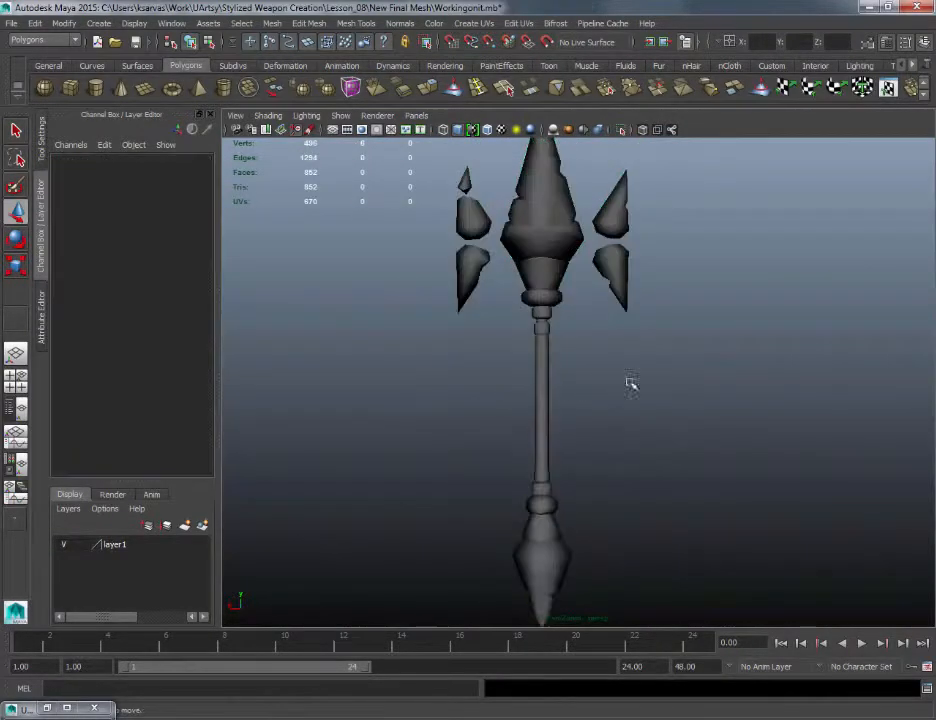
middle_click_drag(715, 428, 752, 384, "alt")
scroll(752, 383, "up", 2)
left_click_drag(540, 287, 620, 396)
left_click_drag(679, 425, 654, 378, "alt")
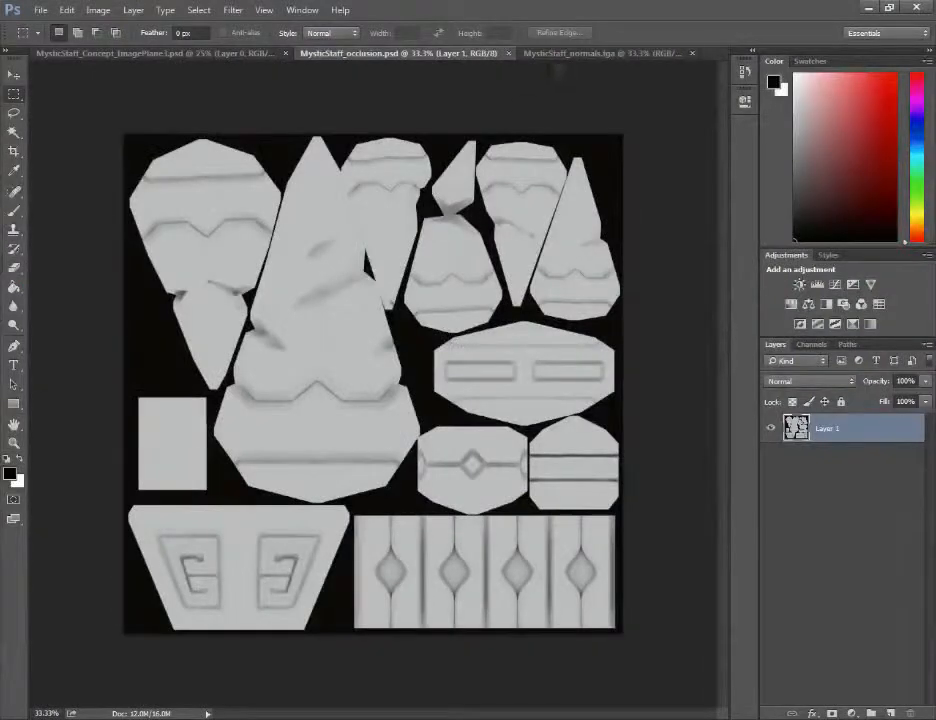
View the MysticStaff_normals.tga map in Photoshop, and return to Maya to compare it with the whole staff mesh
left_click(525, 53)
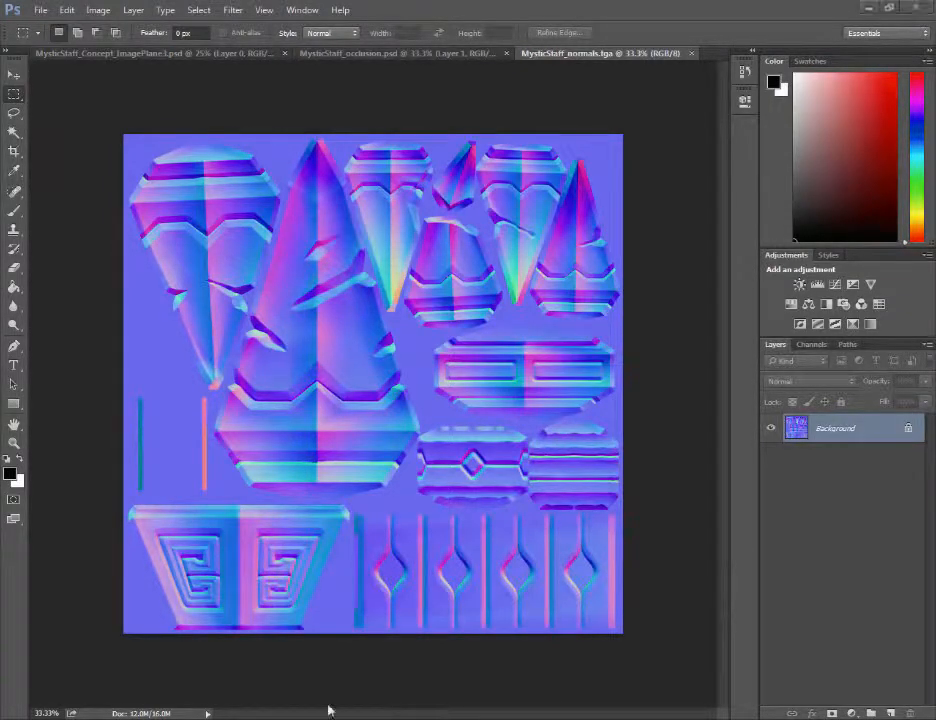
left_click(240, 664)
right_click_drag(755, 318, 675, 301, "alt")
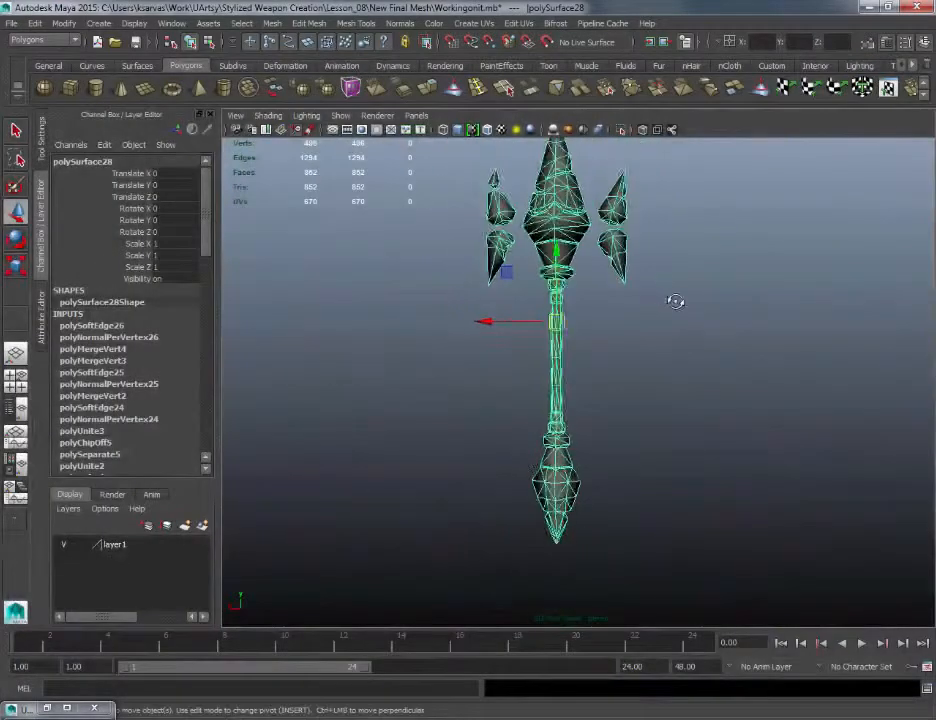
left_click_drag(675, 301, 458, 247, "alt")
right_click_drag(588, 388, 498, 297, "alt")
middle_click_drag(498, 297, 382, 330, "alt")
left_click(10, 23)
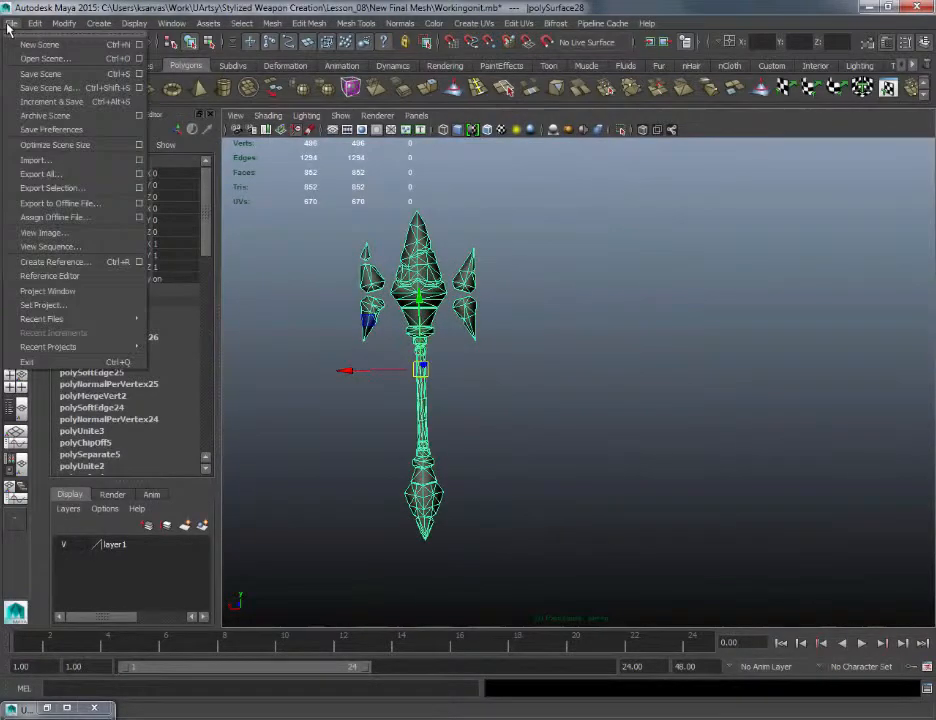
left_click(10, 23)
left_click(34, 23)
left_click(10, 23)
left_click(564, 369)
left_click(675, 428)
left_click_drag(645, 343, 655, 341, "alt")
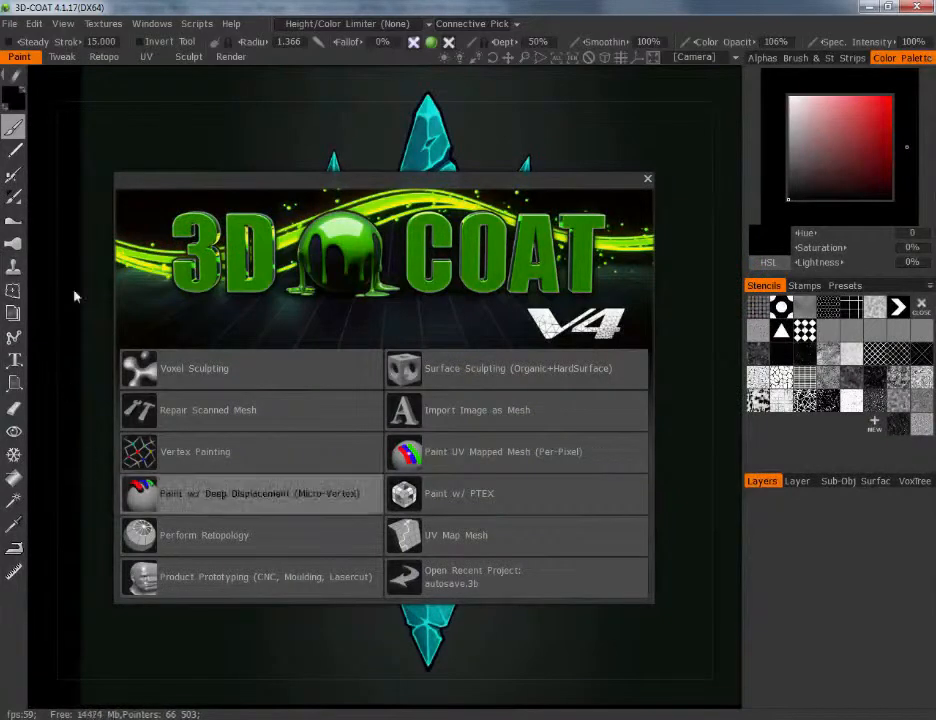
Dismiss the 3D-Coat start dialog and choose the 3DCoatImport OBJ file as a model for per-pixel painting
left_click(647, 179)
left_click(12, 24)
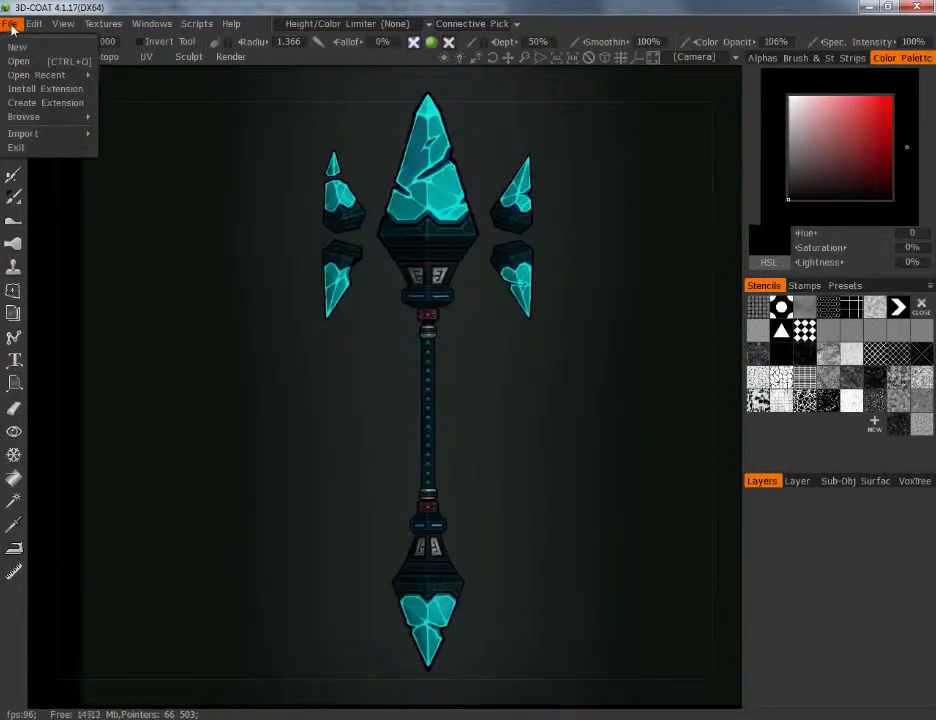
mouse_move(22, 133)
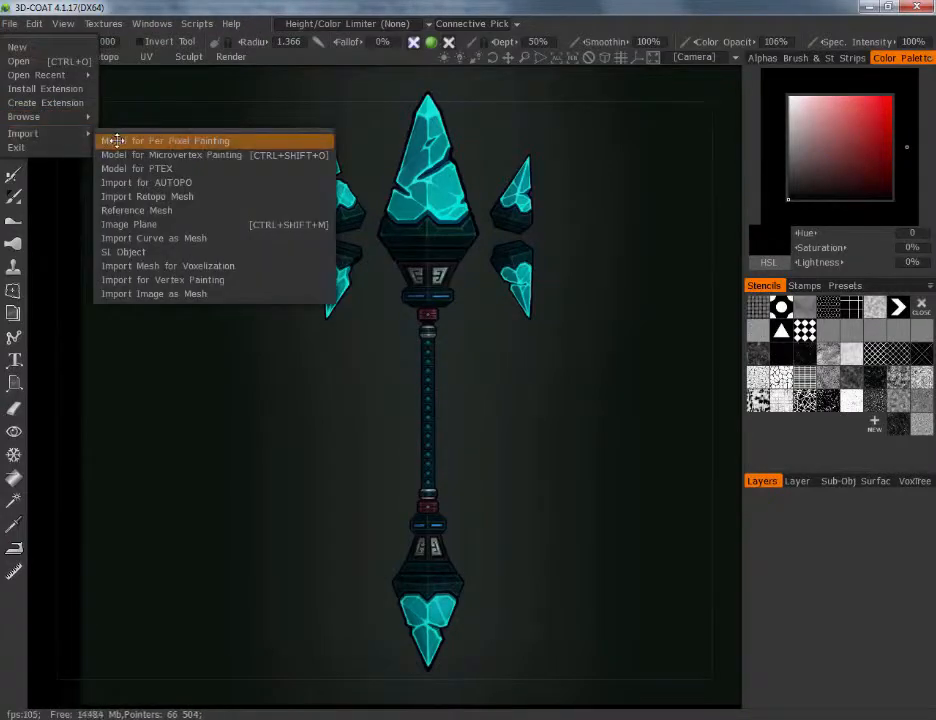
left_click(192, 142)
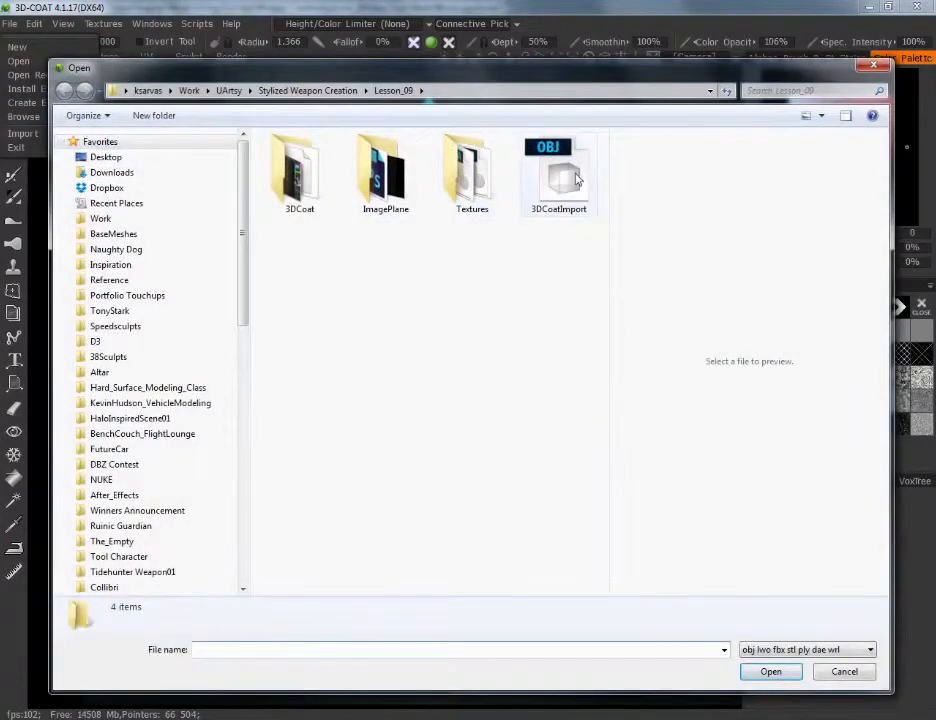
left_click(576, 178)
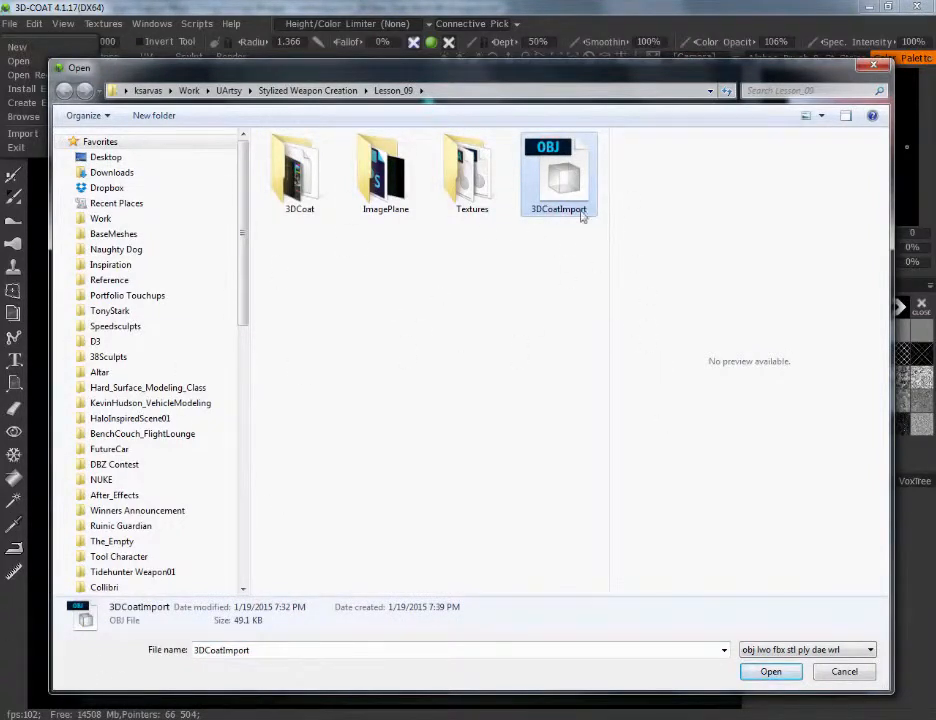
left_click(769, 671)
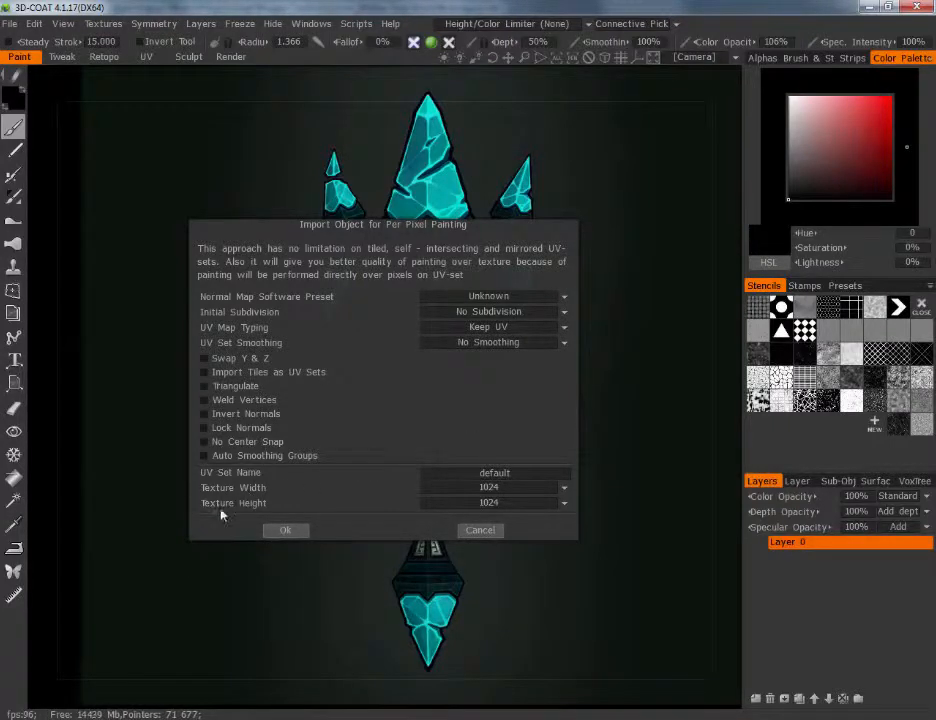
Set the texture size to 2048 by 2048 and complete the per-pixel painting import of the staff
left_click(487, 502)
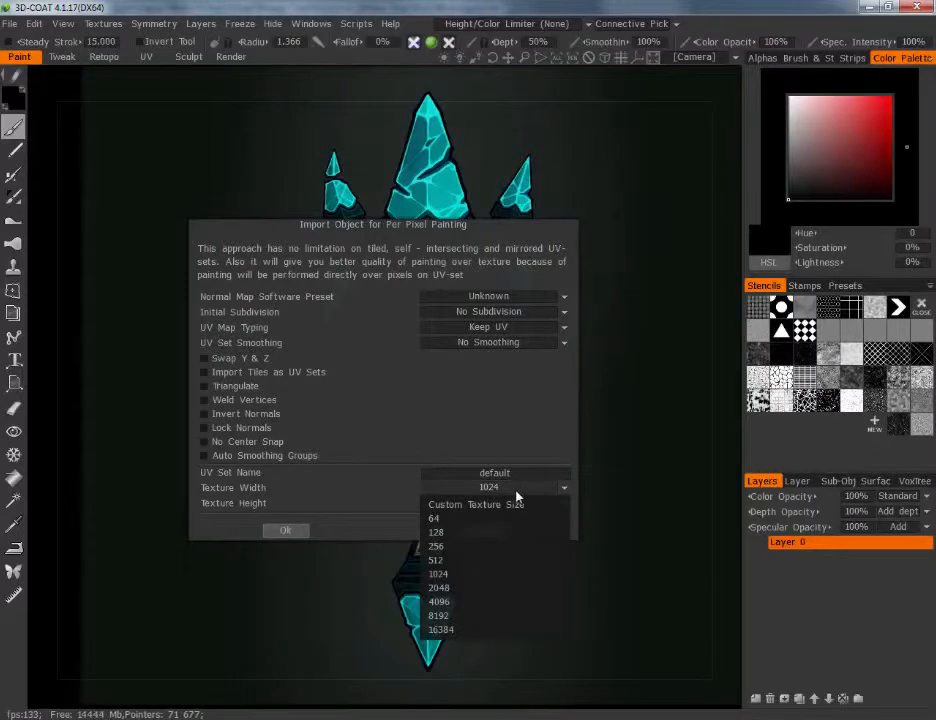
left_click(458, 588)
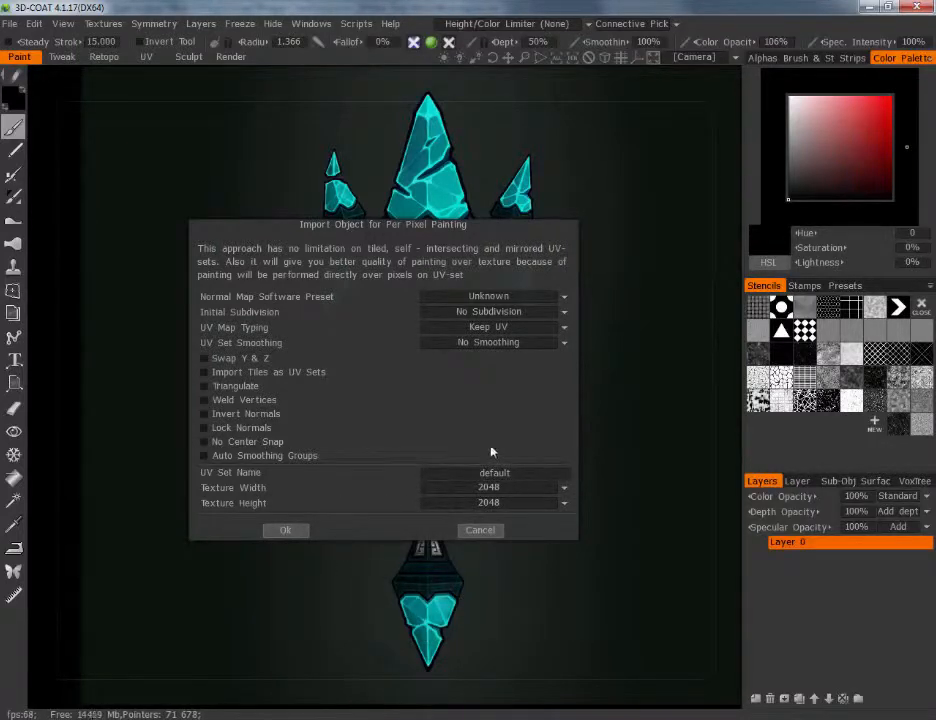
left_click(288, 532)
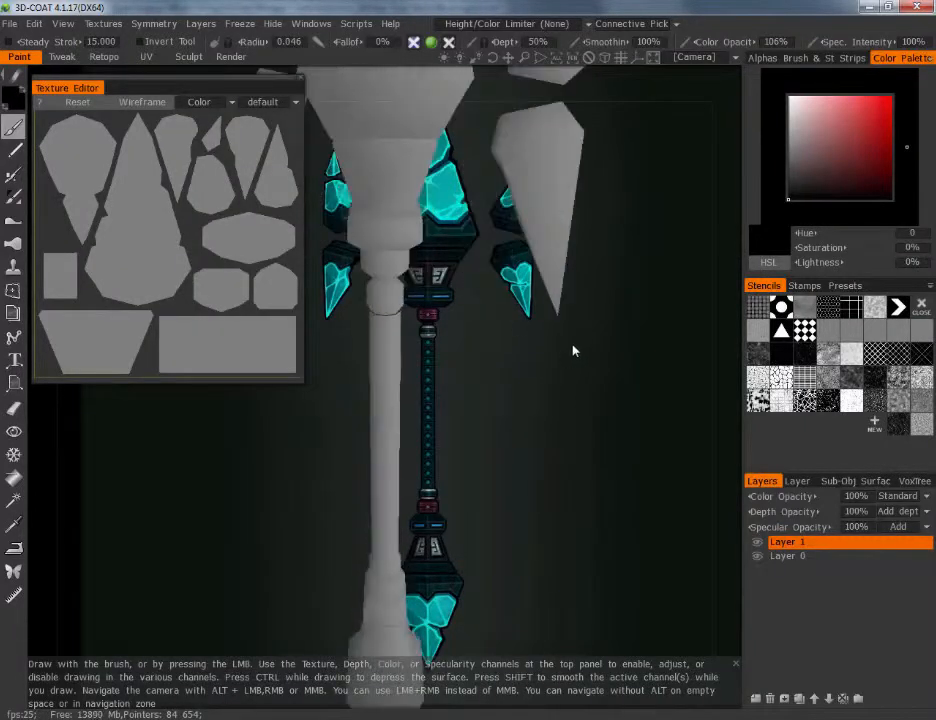
Inspect the imported staff against the background, check the camera's background image option, and view the MysticStaff_Concept_ImagePlane3.psd image in Photoshop
left_click_drag(561, 489, 649, 379)
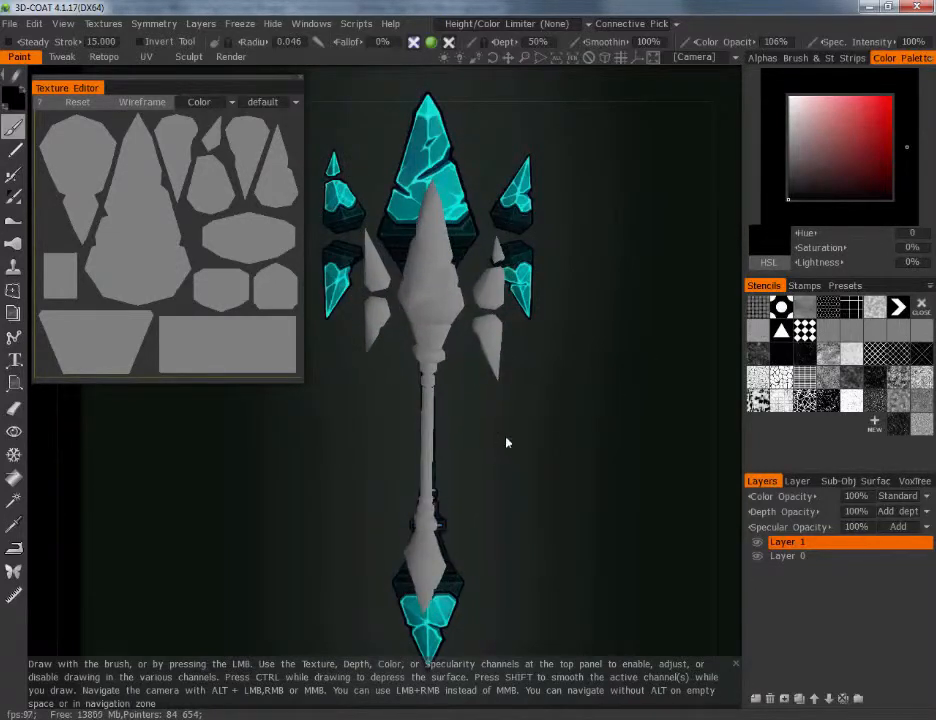
left_click_drag(505, 442, 405, 447)
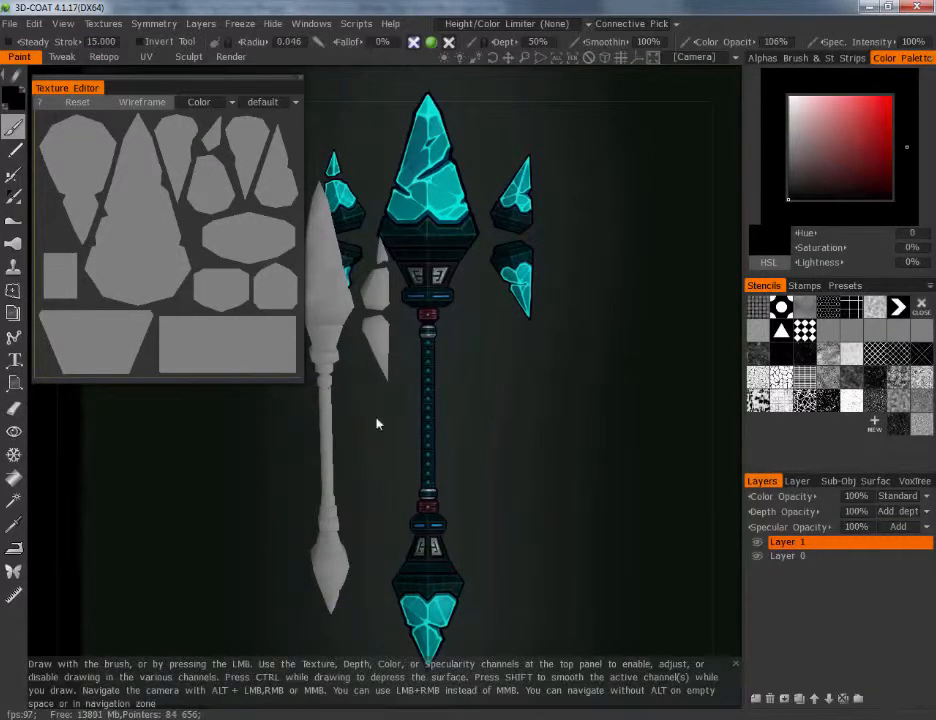
left_click_drag(480, 367, 683, 383)
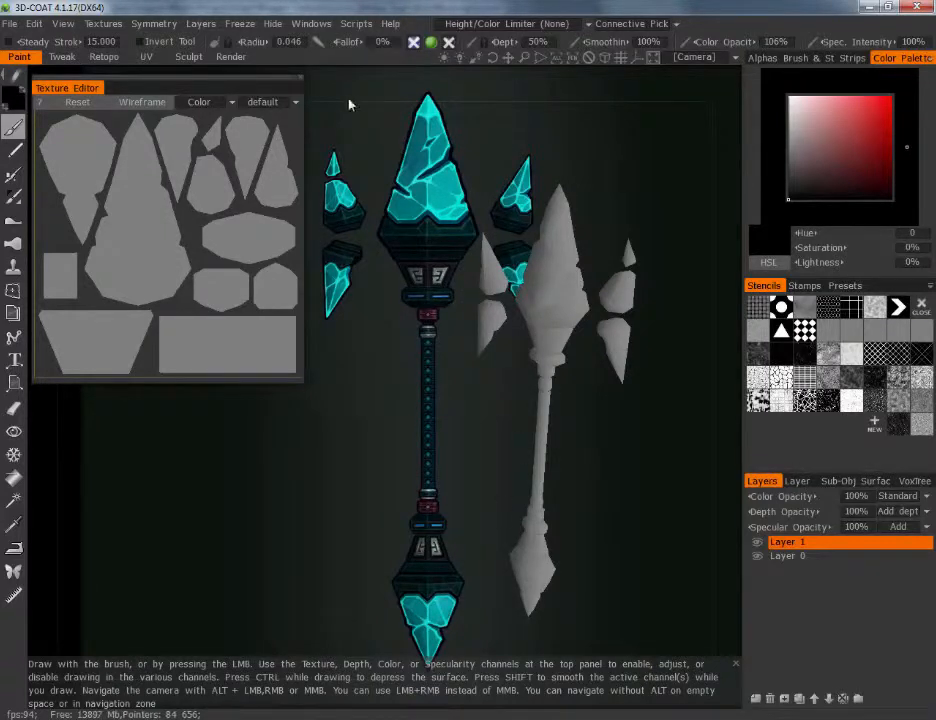
left_click(738, 58)
mouse_move(548, 106)
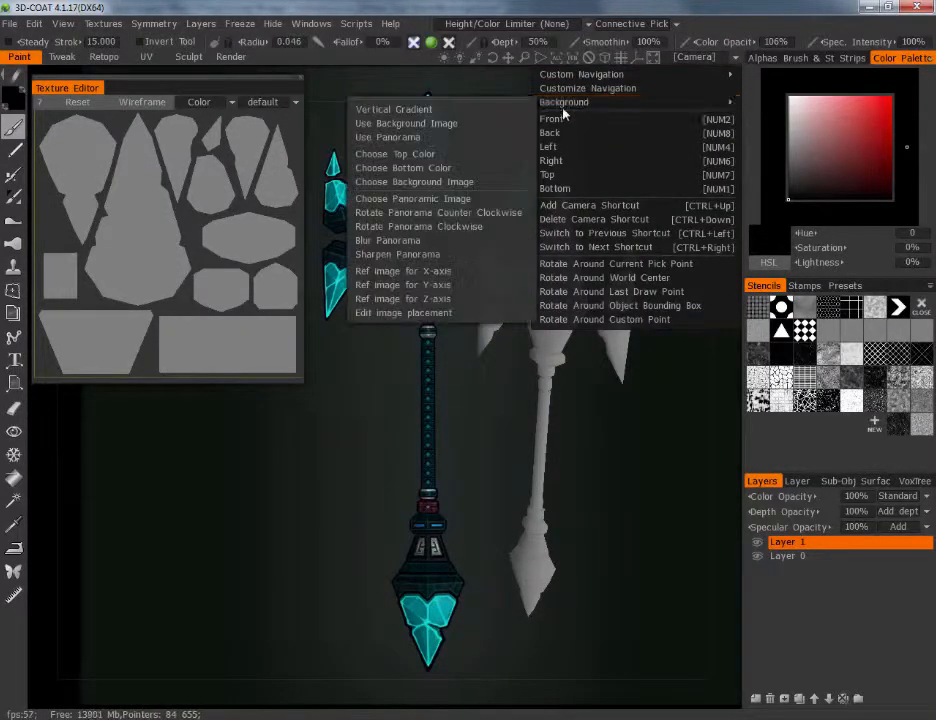
left_click(420, 184)
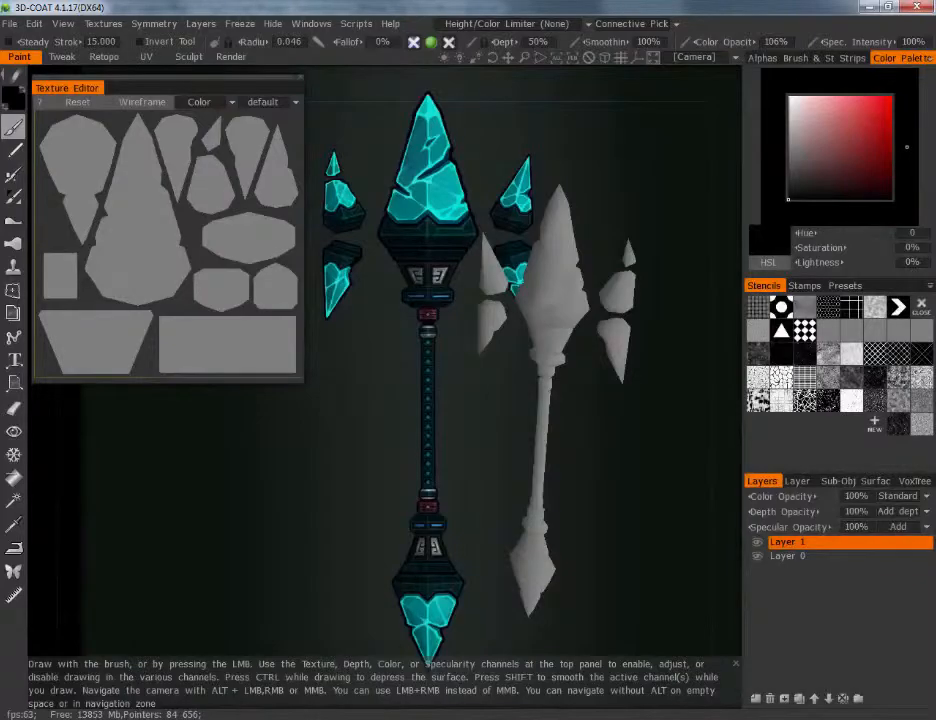
left_click(96, 718)
left_click(139, 55)
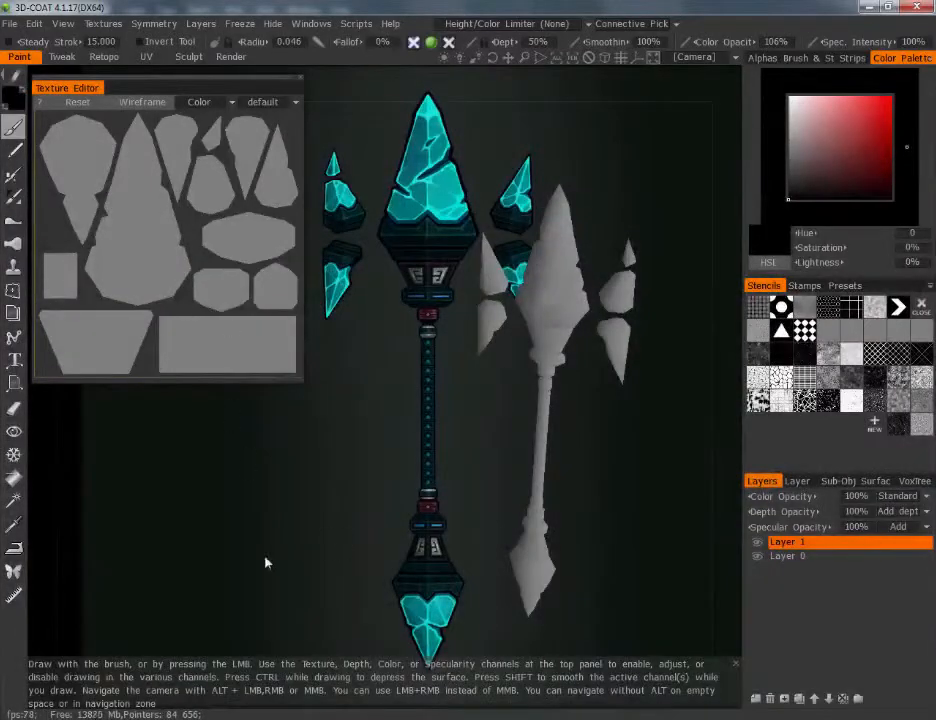
Set the 3D-Coat camera to the front view and frame the staff beside the concept image
key("KP_2")
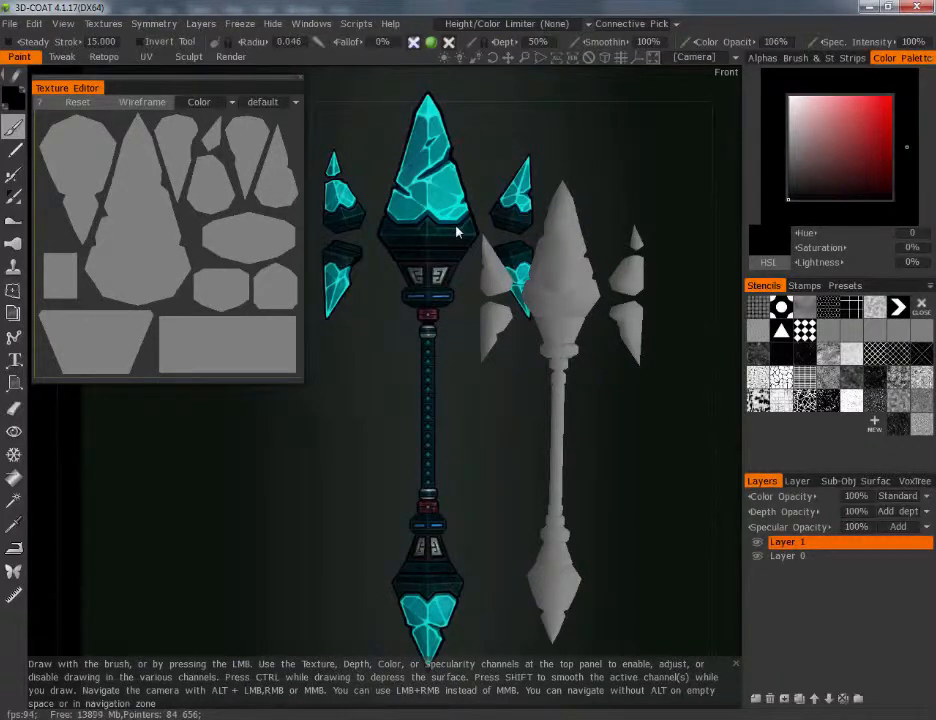
right_click_drag(466, 326, 425, 300)
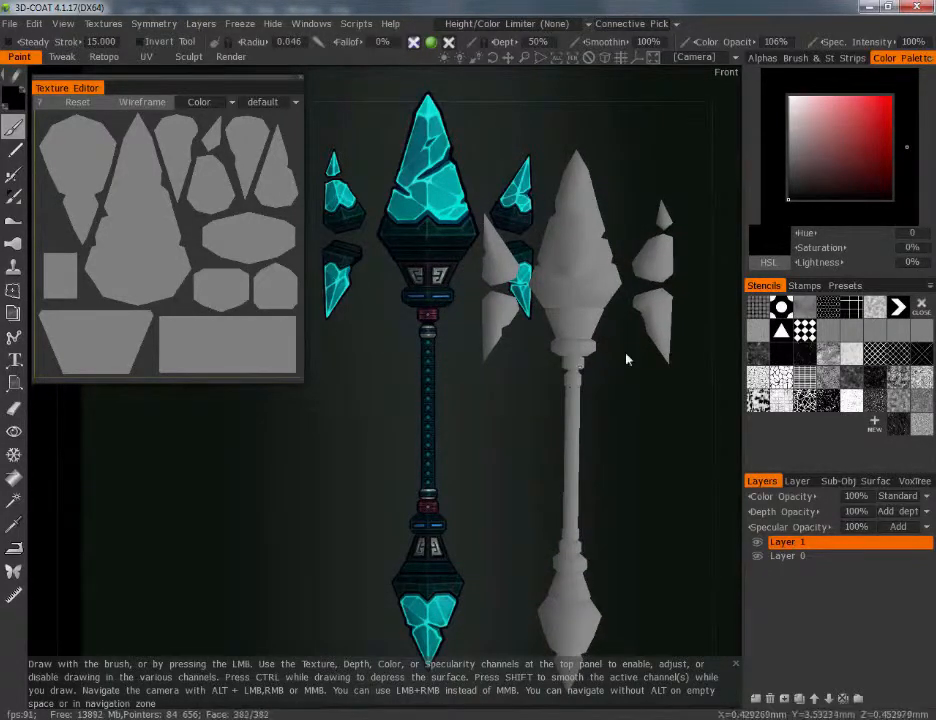
Show the viewport's floor grid and hide it again
left_click(621, 58)
left_click_drag(551, 465, 337, 478)
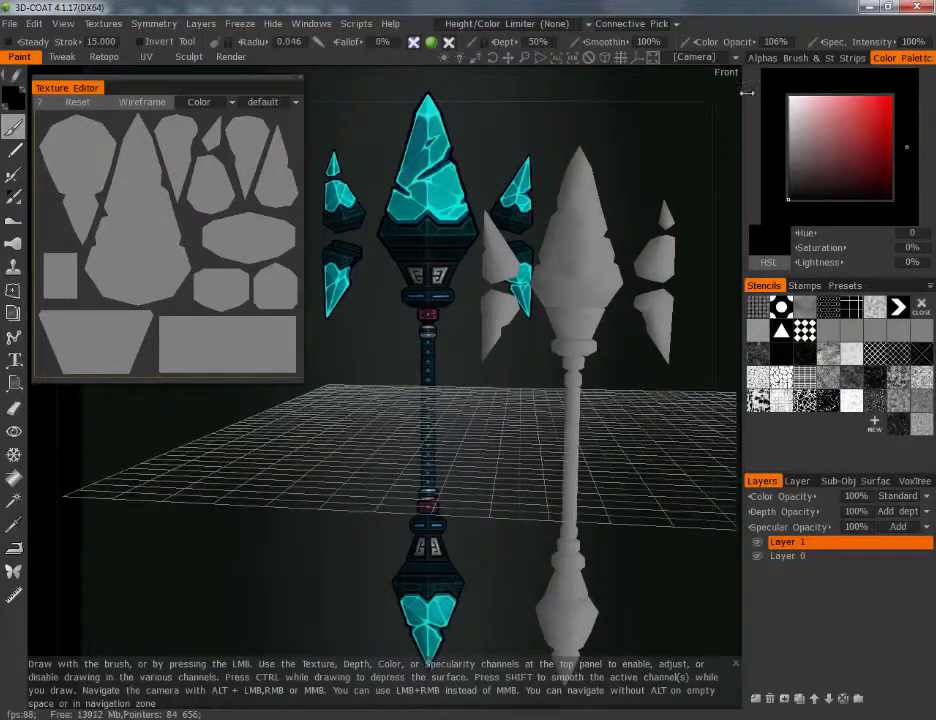
left_click(621, 58)
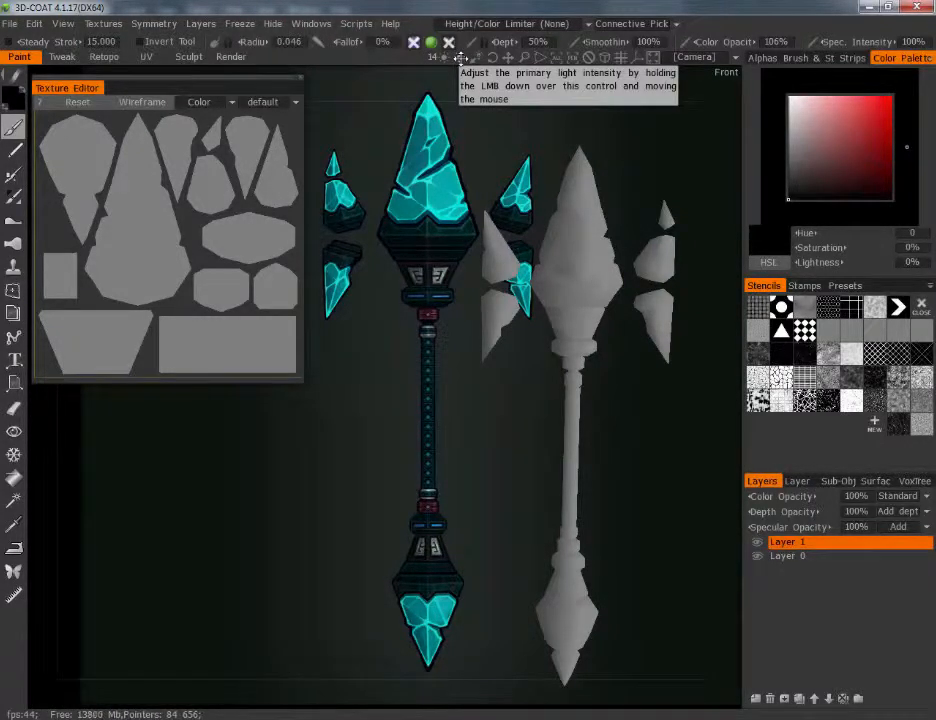
Import the MysticStaff_occlusion texture as the diffuse map on Layer 1
middle_click_drag(513, 136, 503, 142)
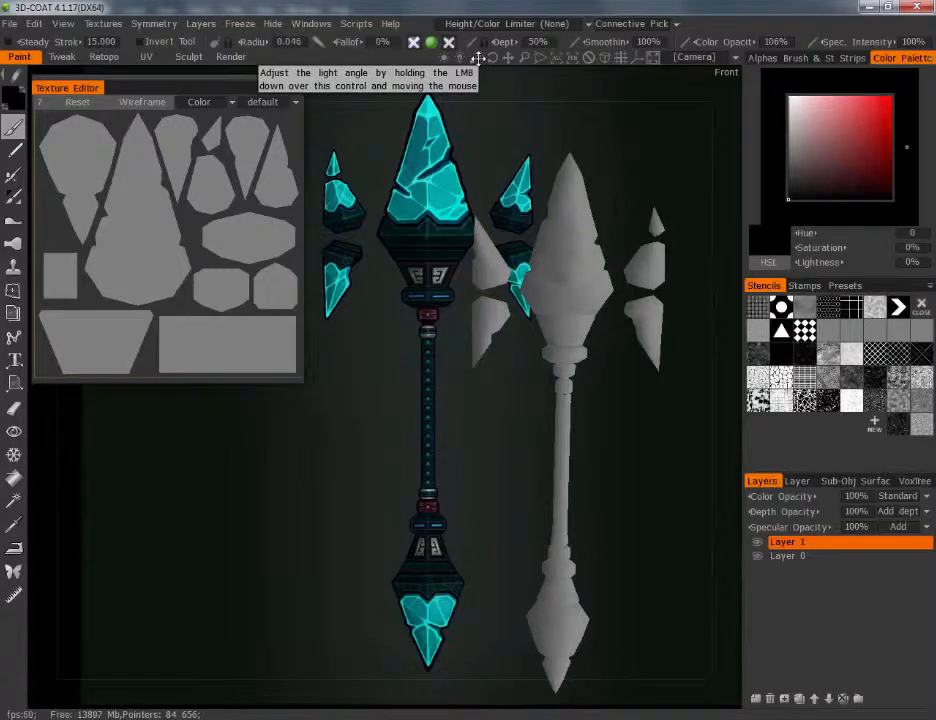
left_click_drag(410, 282, 438, 272)
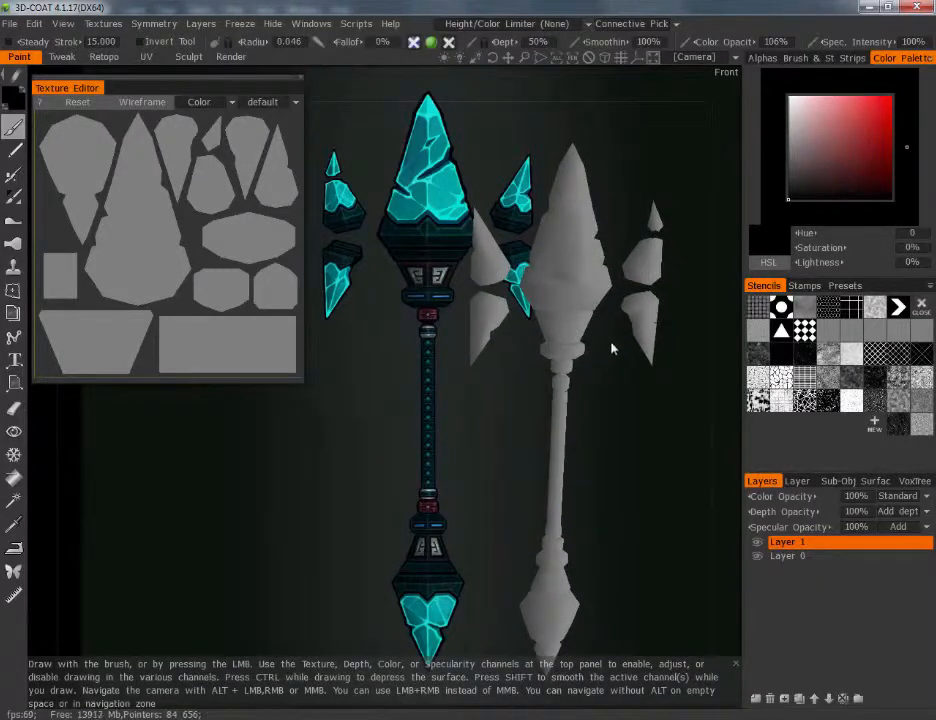
middle_click_drag(612, 348, 554, 351)
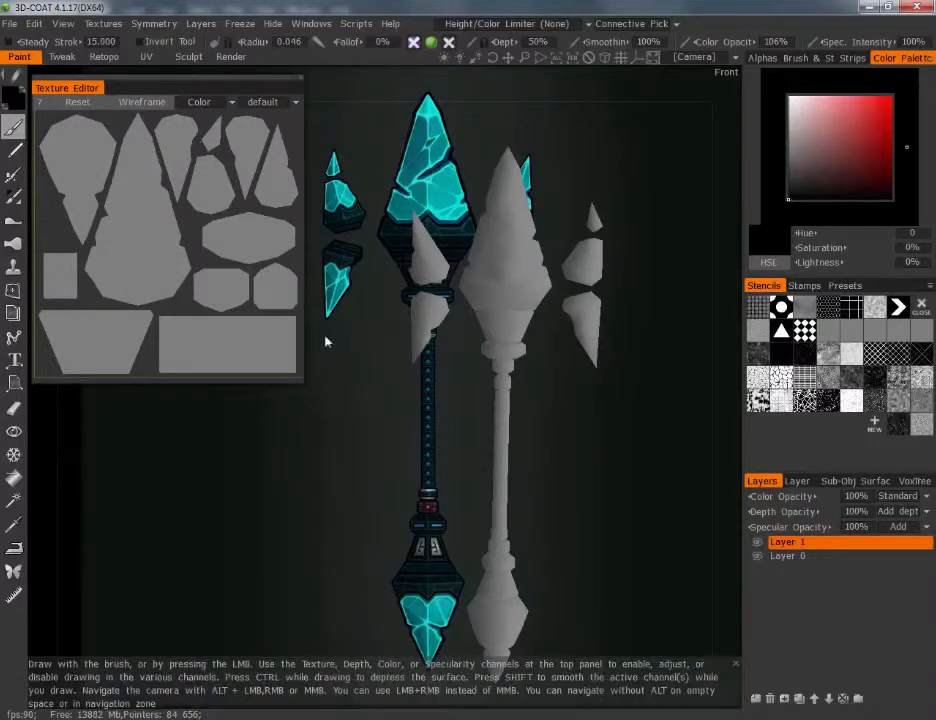
left_click(103, 24)
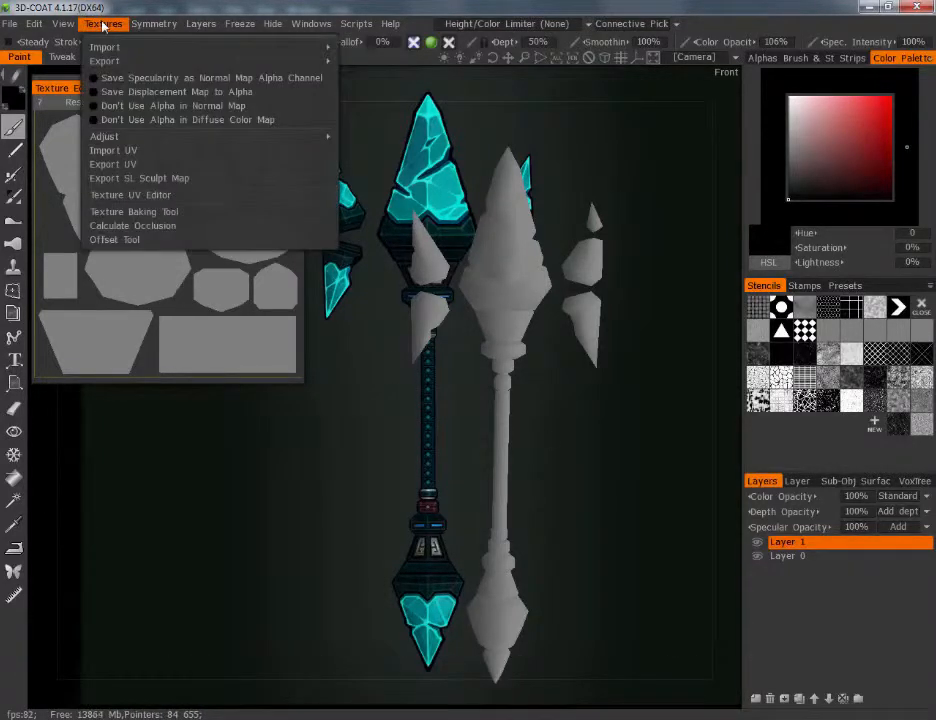
mouse_move(100, 47)
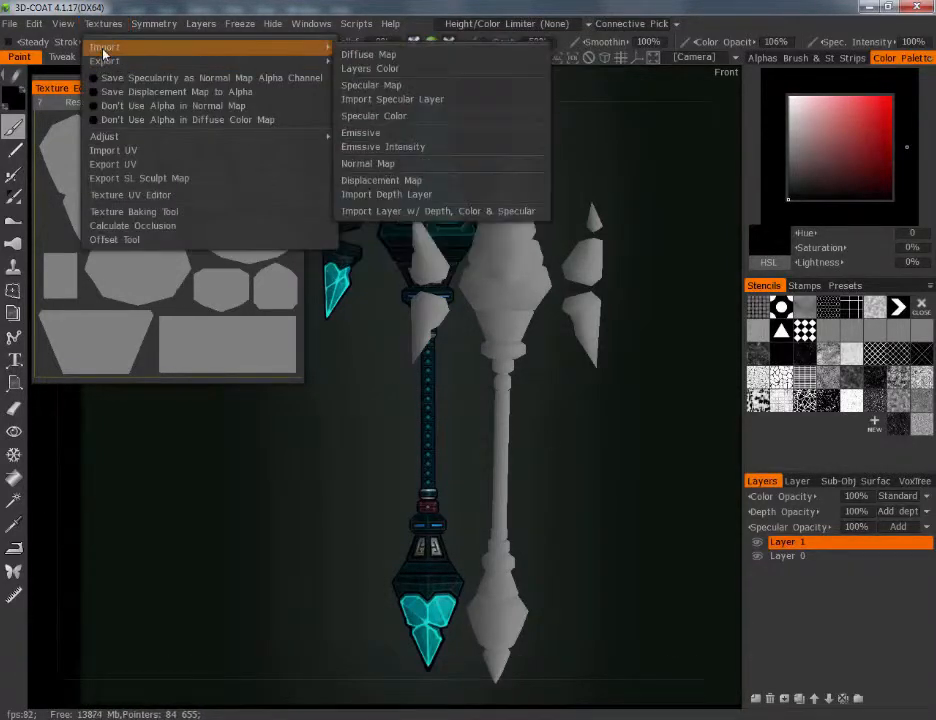
left_click(383, 55)
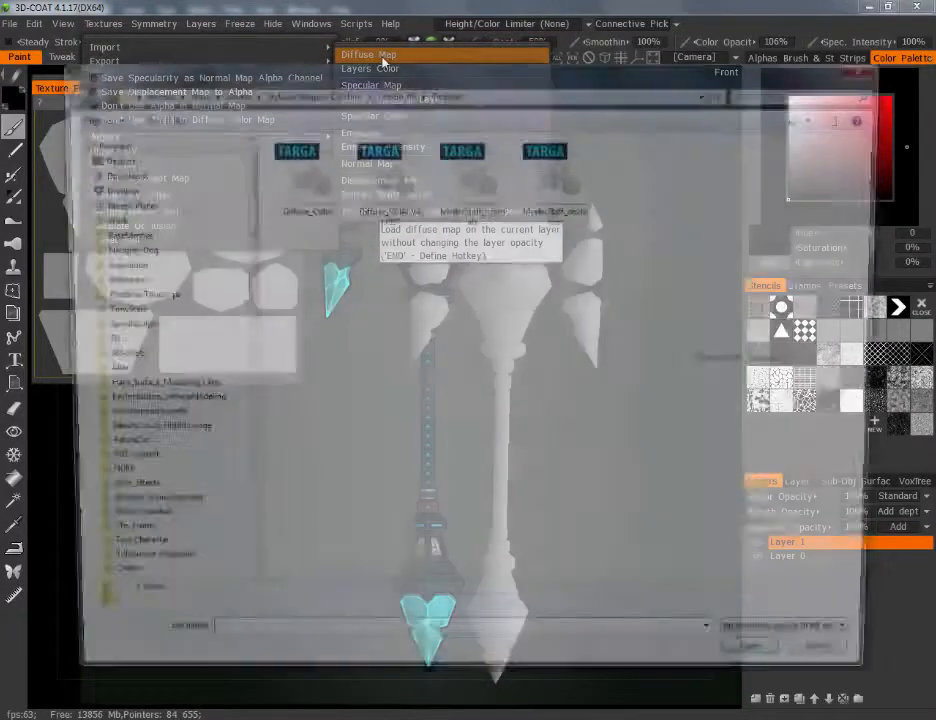
left_click(560, 185)
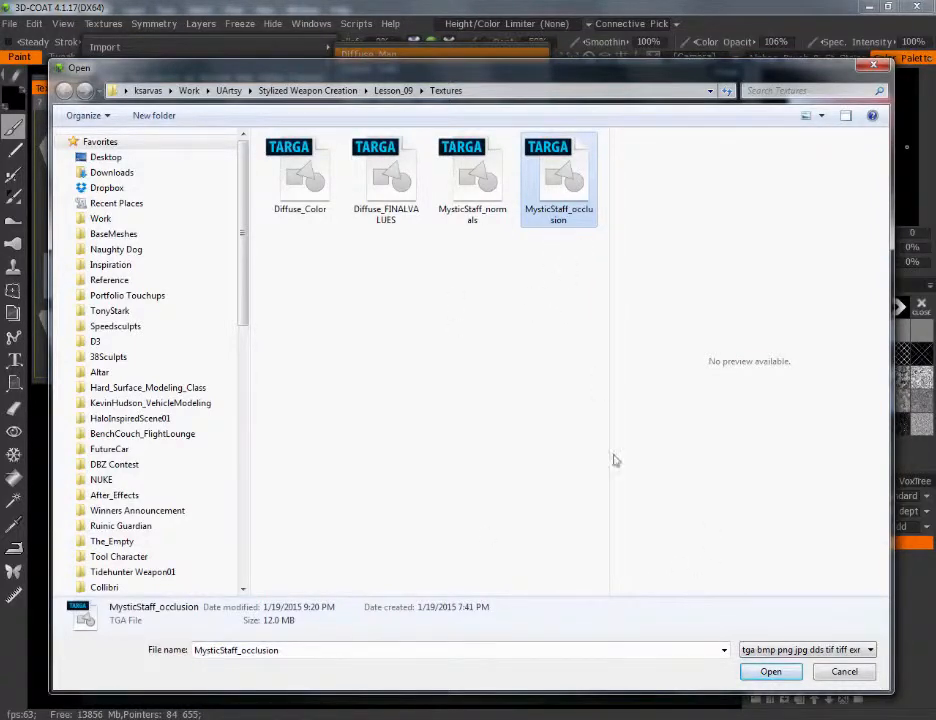
left_click(771, 671)
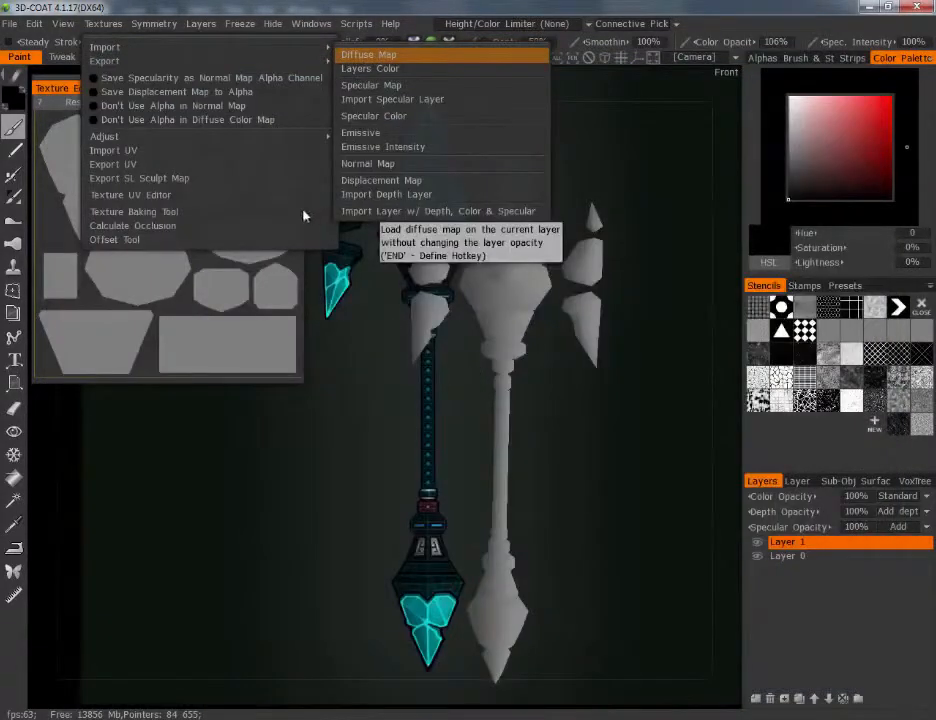
Add a new layer above the layer holding the occlusion map
middle_click_drag(592, 540, 543, 449)
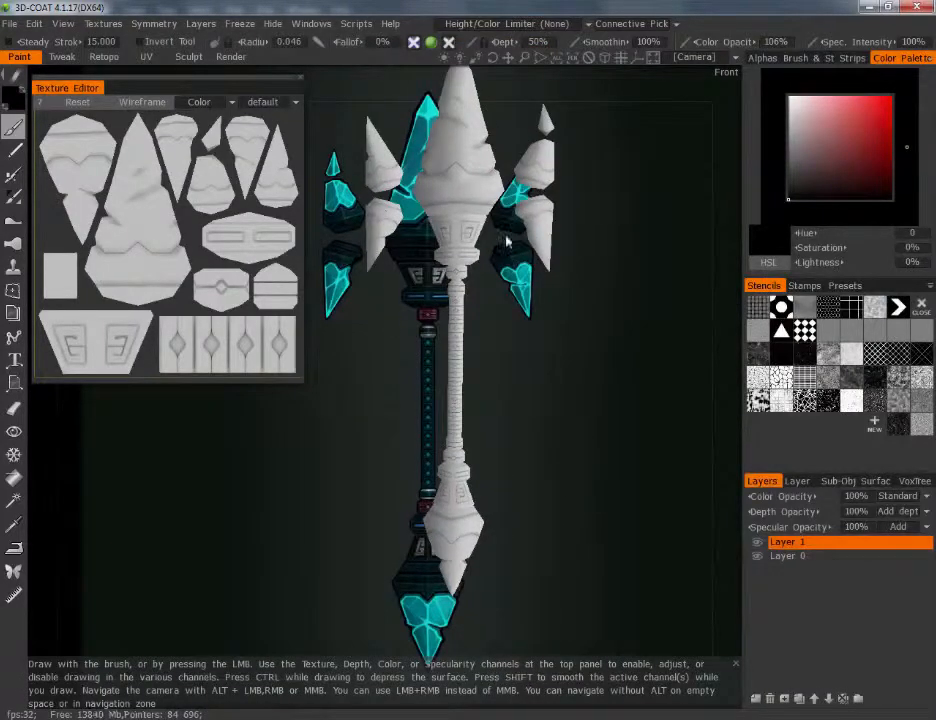
middle_click_drag(507, 241, 519, 301)
left_click(757, 699)
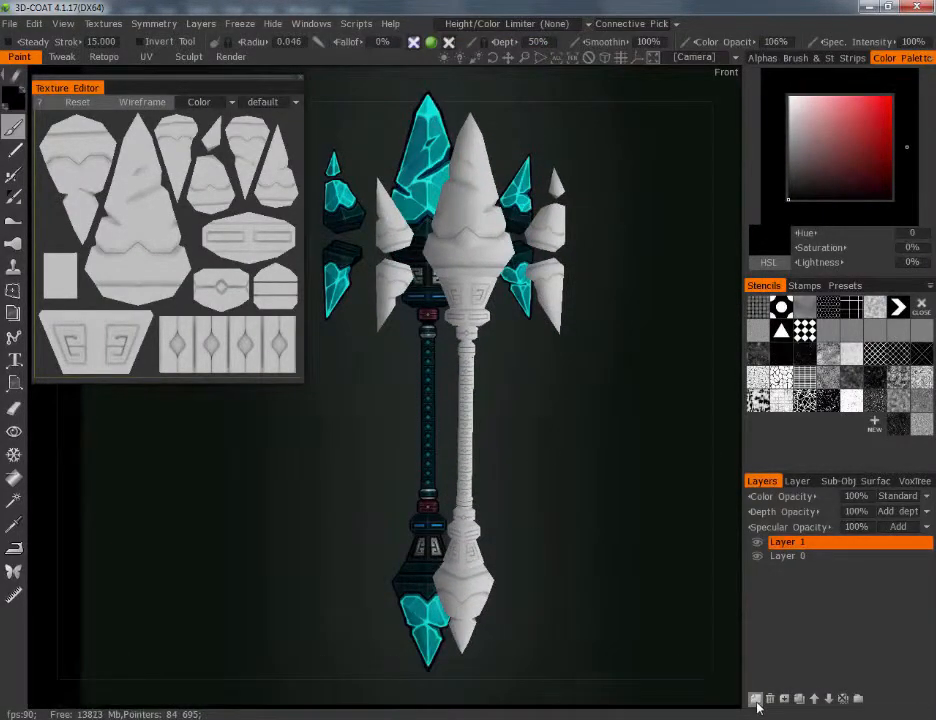
Import MysticStaff_normals as the staff's normal map, with the software preset Unknown and no channels inverted or swapped
left_click(103, 23)
mouse_move(105, 48)
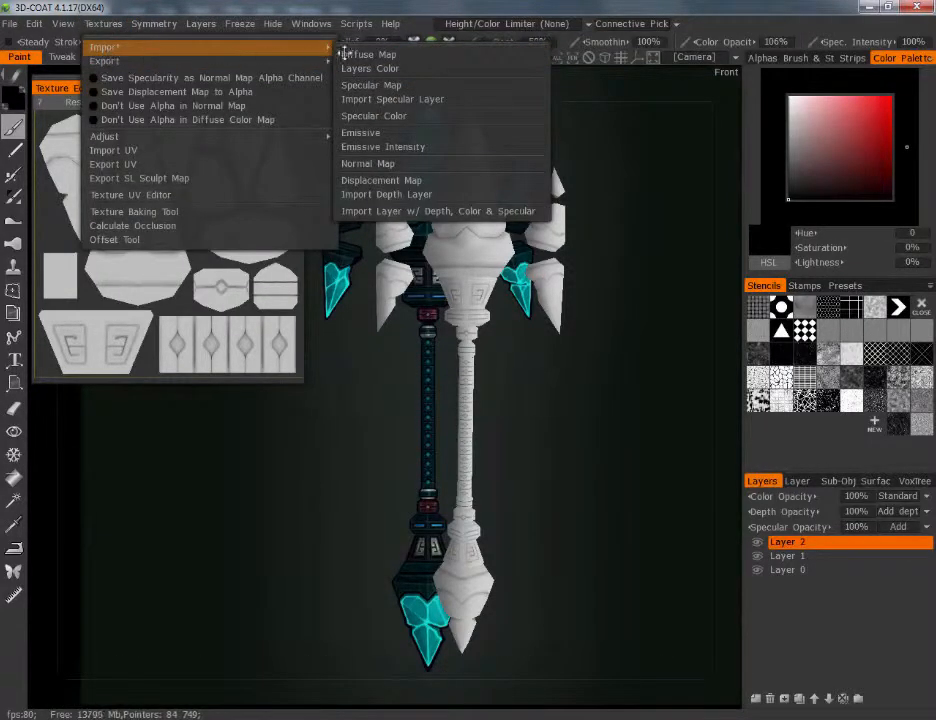
left_click(364, 165)
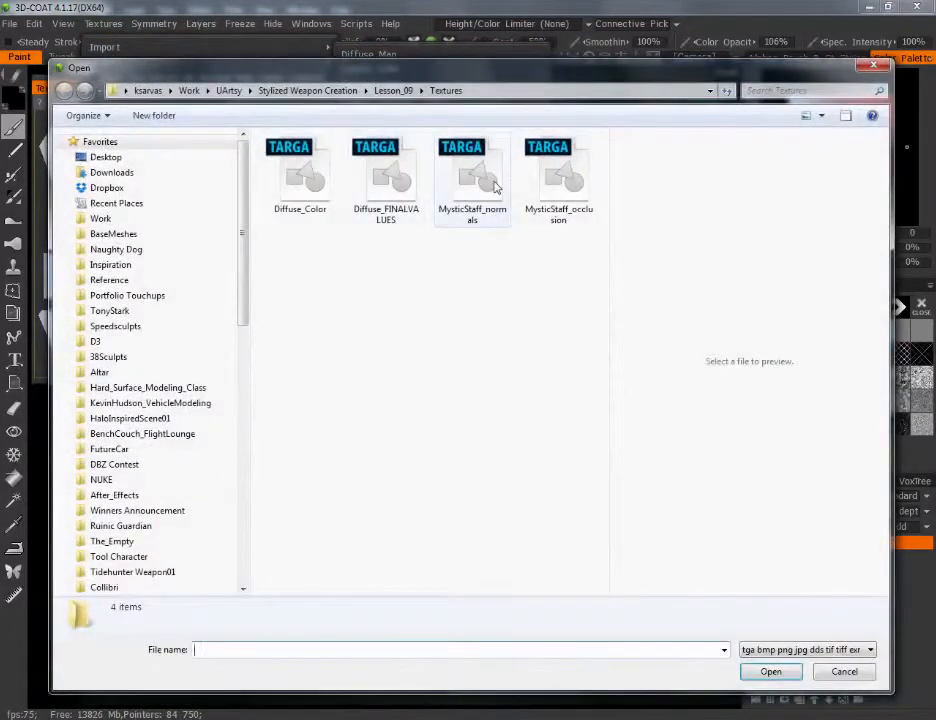
left_click(472, 182)
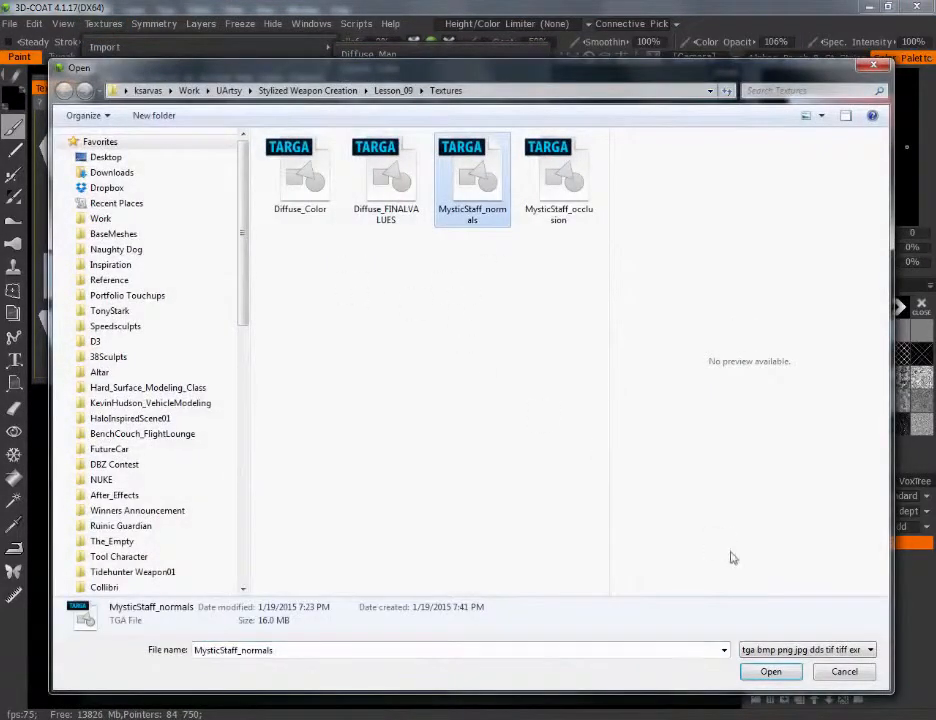
left_click(780, 674)
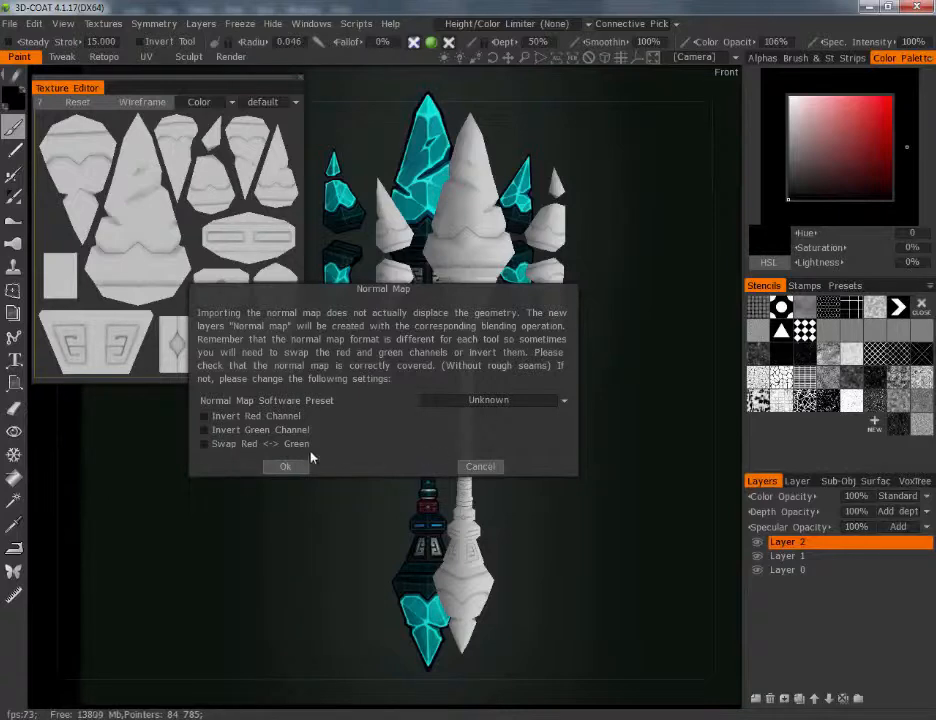
left_click(285, 466)
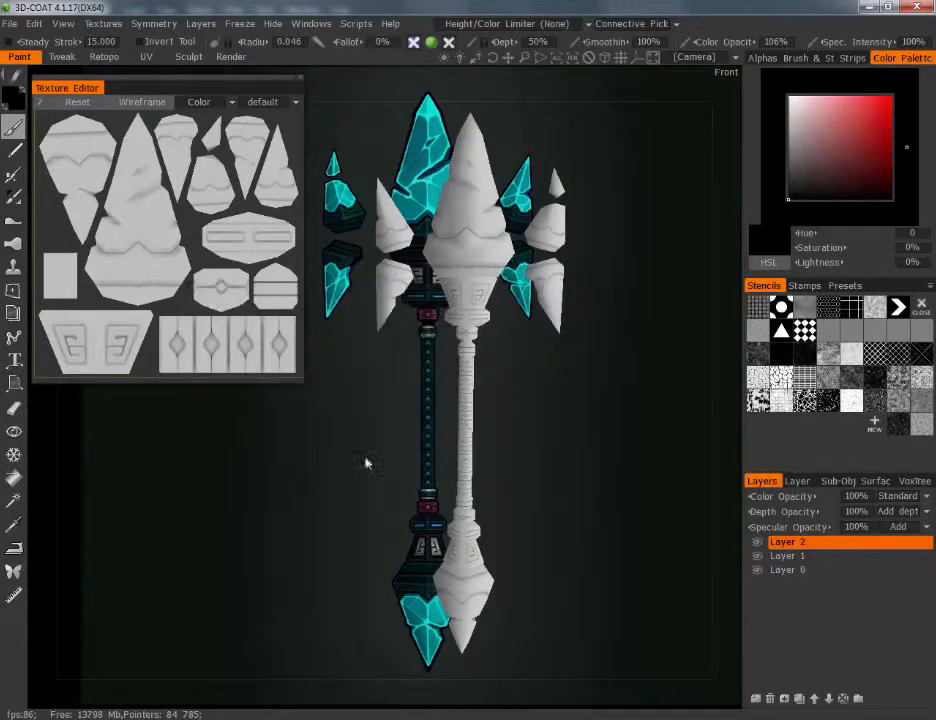
Examine the imported normal and occlusion detail on the staff's head and floating side shards from the back
left_click_drag(551, 462, 532, 363)
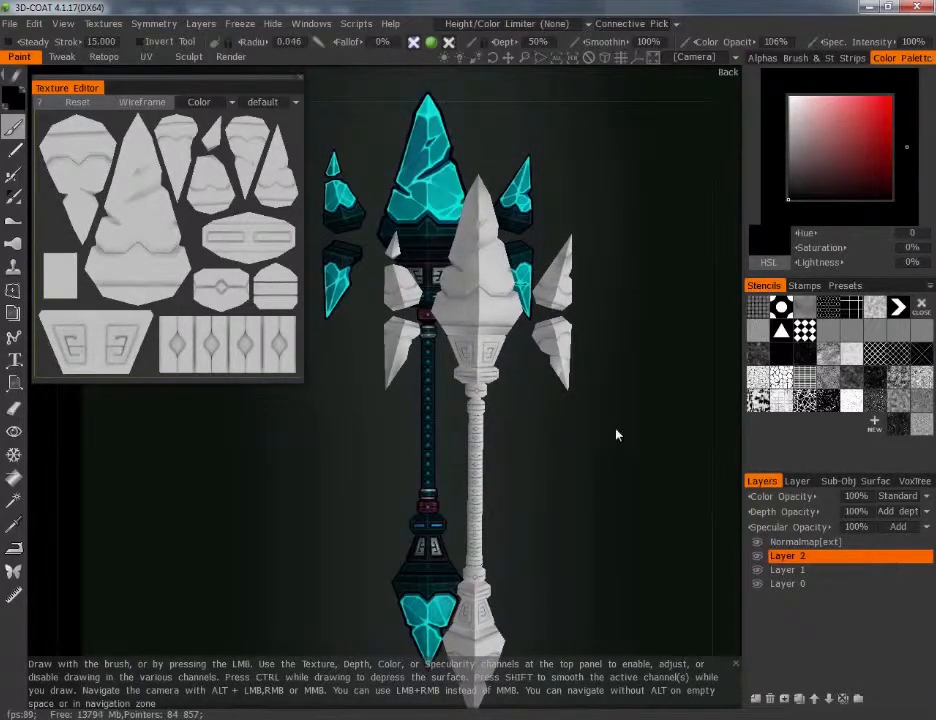
left_click_drag(617, 435, 556, 348)
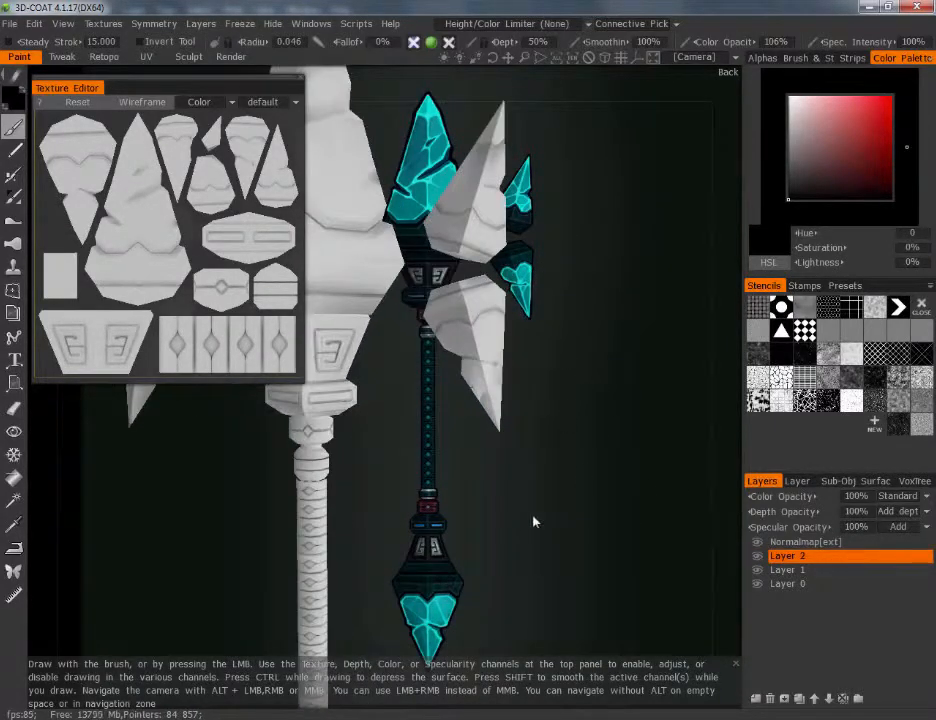
left_click_drag(534, 521, 476, 481)
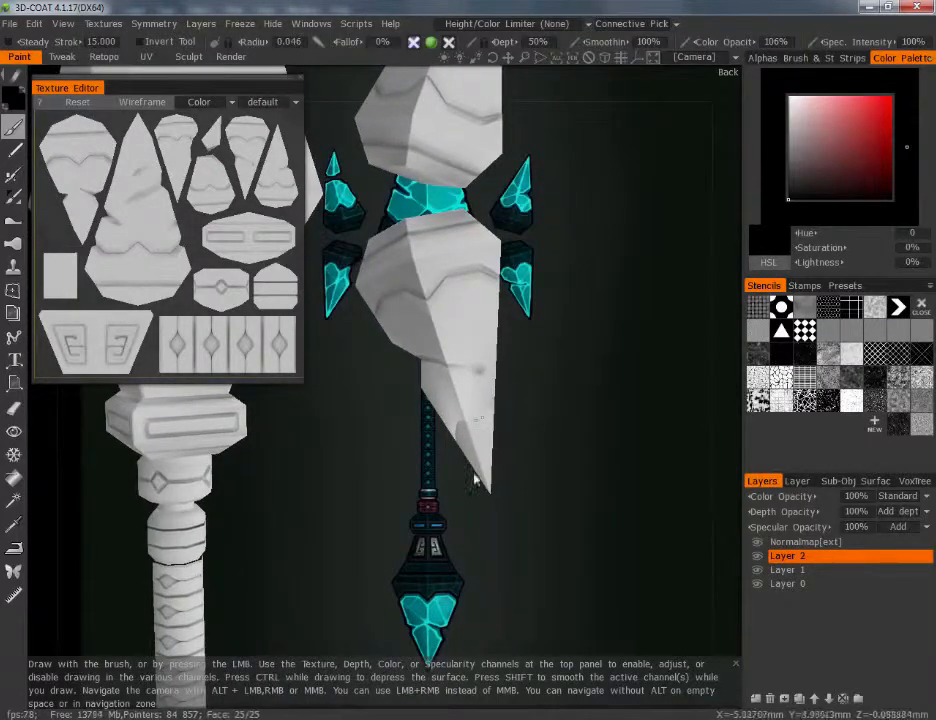
middle_click_drag(576, 336, 560, 476)
scroll(562, 474, "up", 8)
scroll(540, 240, "up", 1)
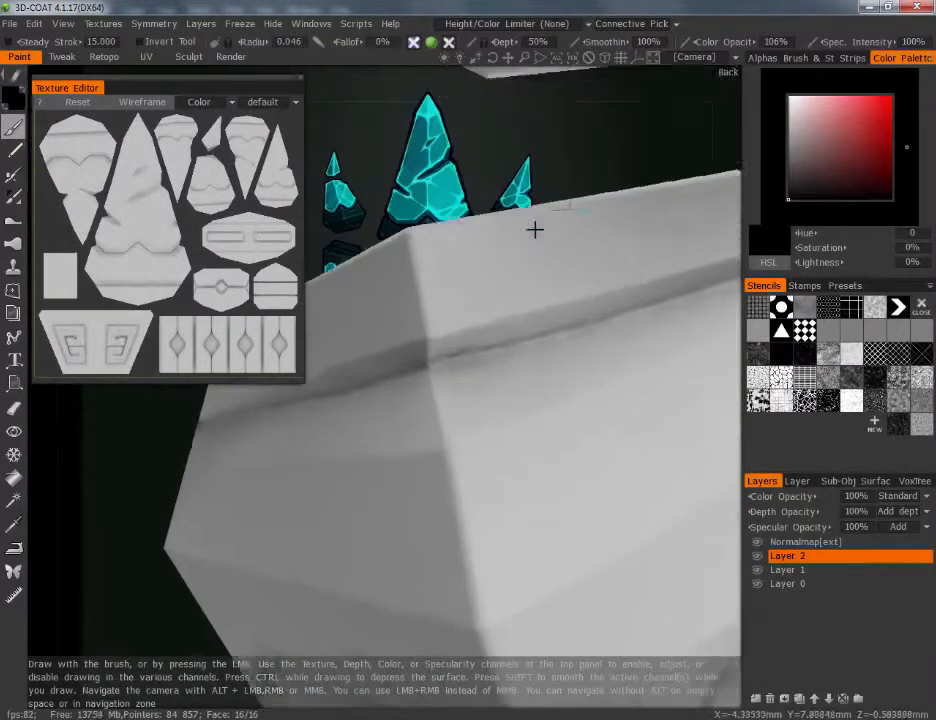
right_click_drag(535, 230, 587, 465)
middle_click_drag(587, 465, 598, 426)
right_click_drag(598, 426, 590, 383)
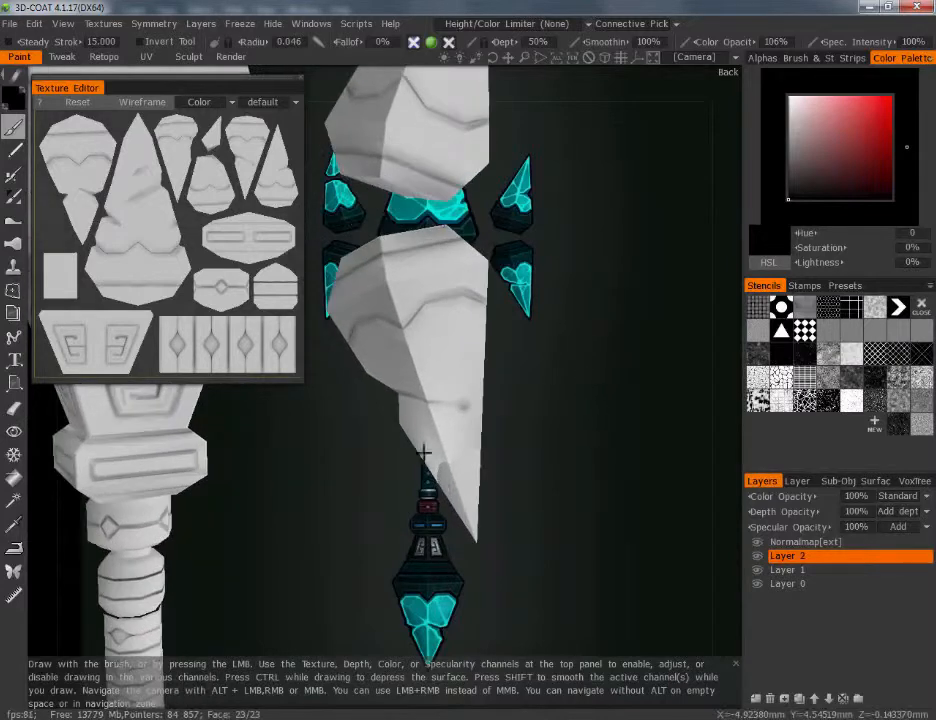
Show the Normals channel in the Texture Editor to check the imported normal map
left_click_drag(570, 542, 645, 530)
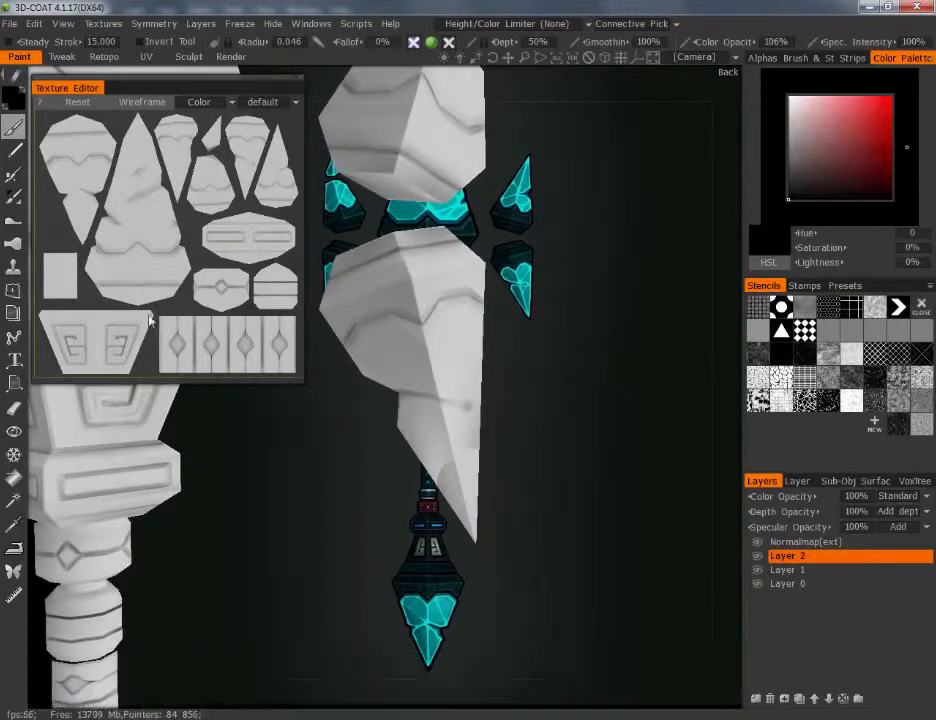
left_click(226, 102)
left_click(205, 132)
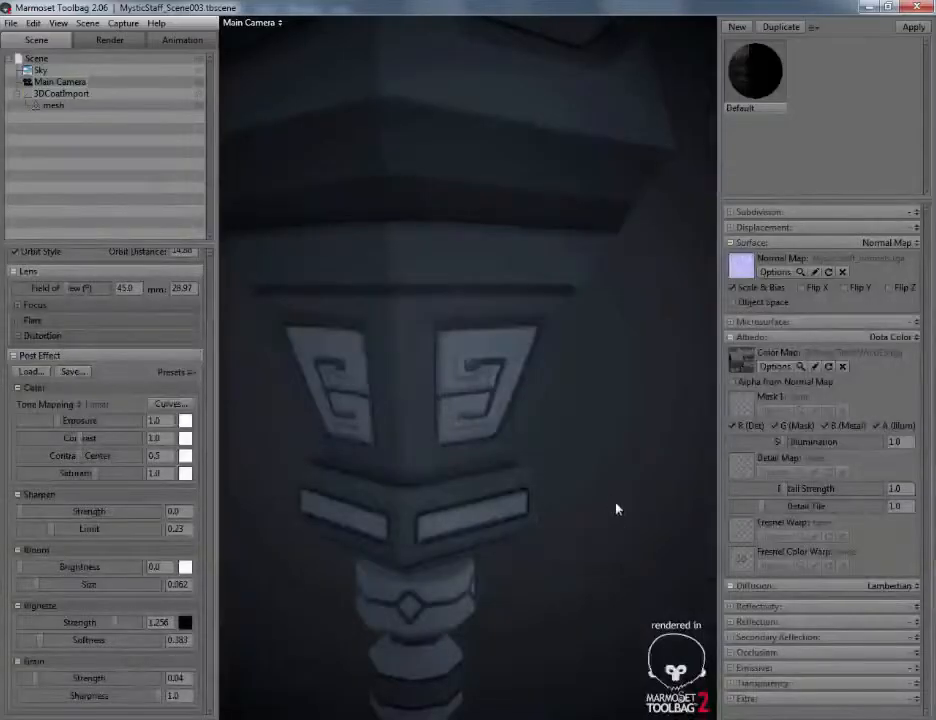
Switch to Marmoset Toolbag and examine the staff's rune panel, head and side shards with MysticStaff_occlusion.tga as the color map
scroll(617, 505, "up", 5)
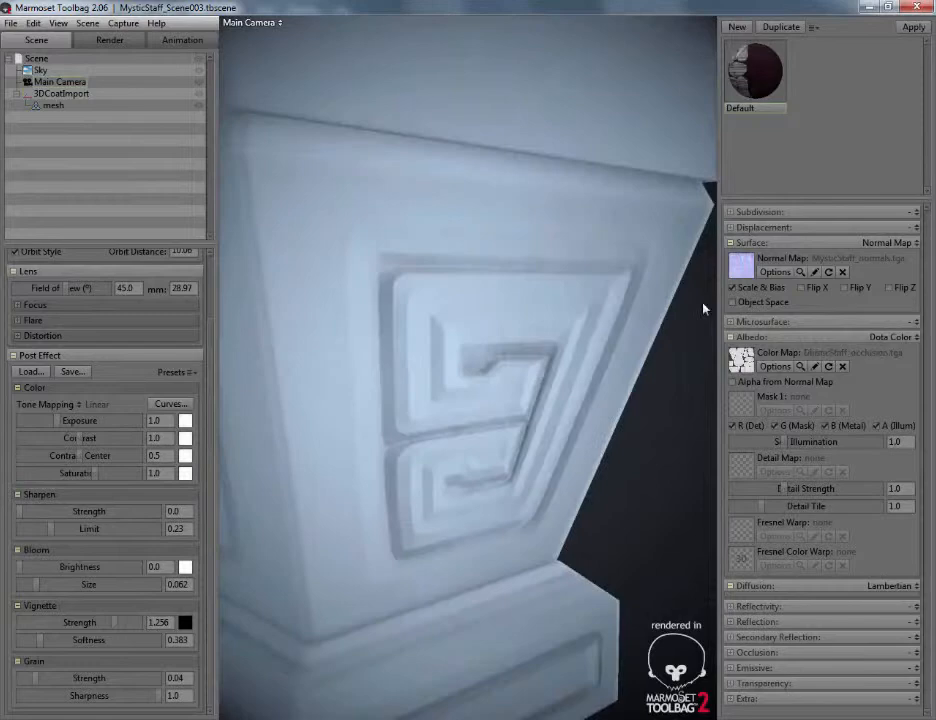
left_click_drag(704, 307, 689, 342, "alt")
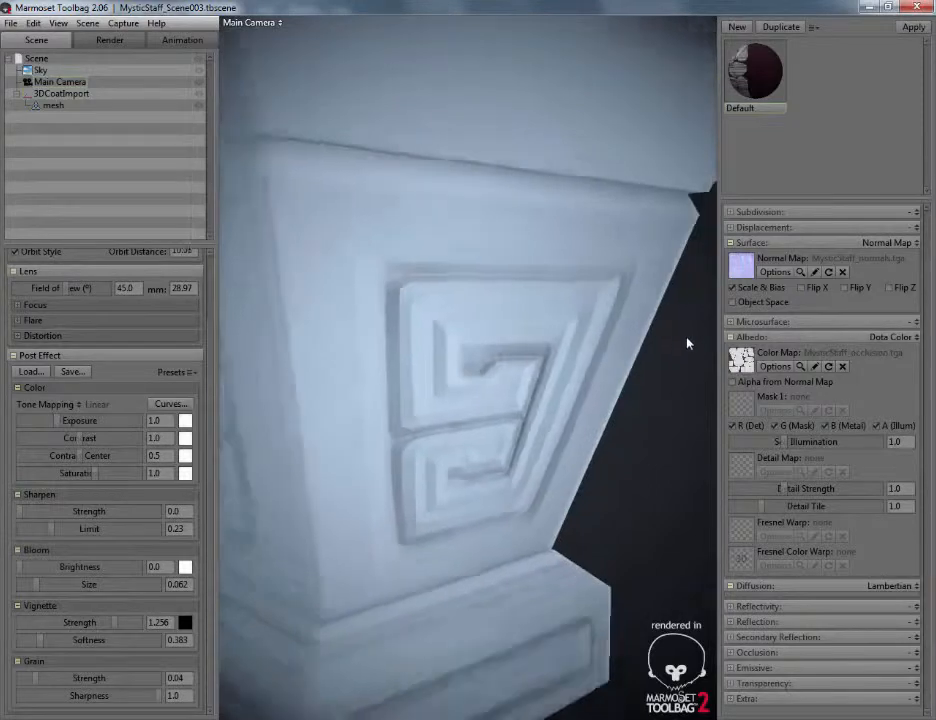
right_click_drag(689, 342, 632, 48, "alt")
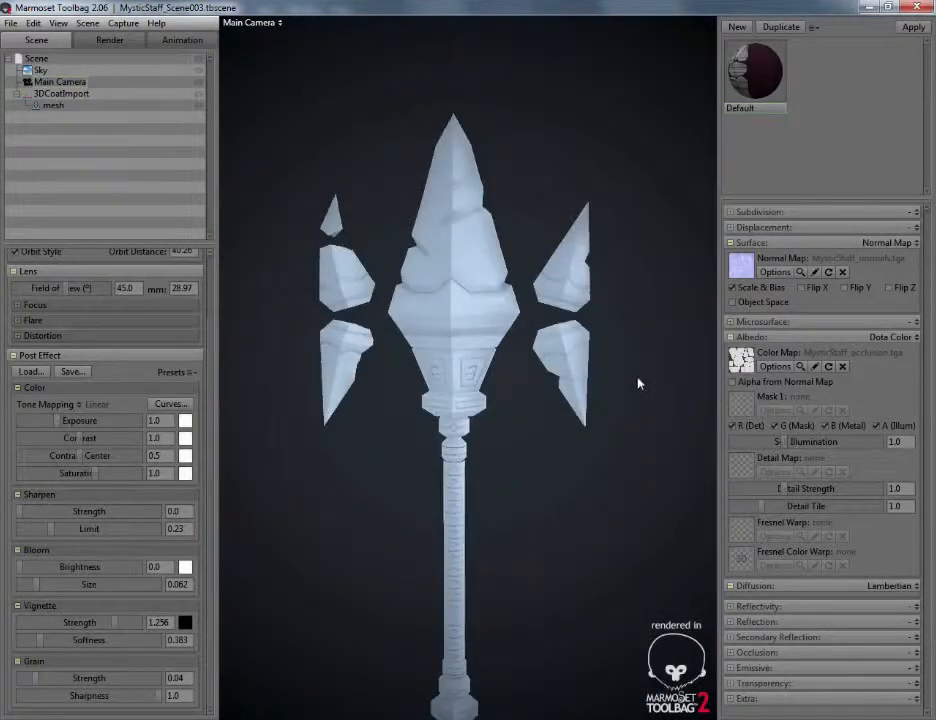
left_click_drag(639, 384, 625, 366, "alt")
right_click_drag(625, 366, 627, 346, "alt")
right_click_drag(636, 416, 607, 436, "alt")
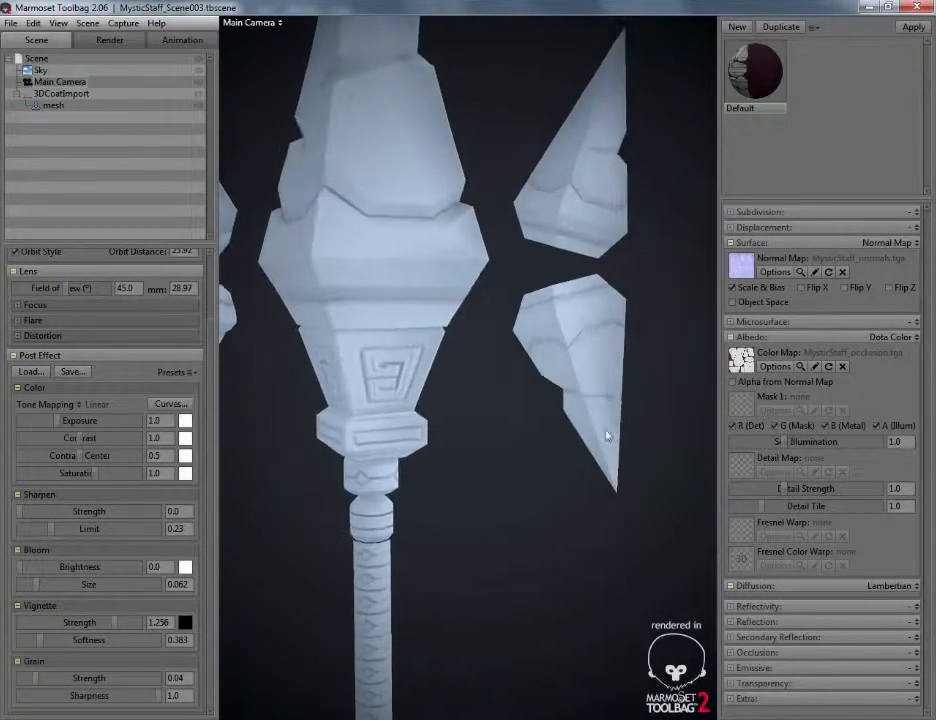
middle_click_drag(668, 325, 620, 327, "alt")
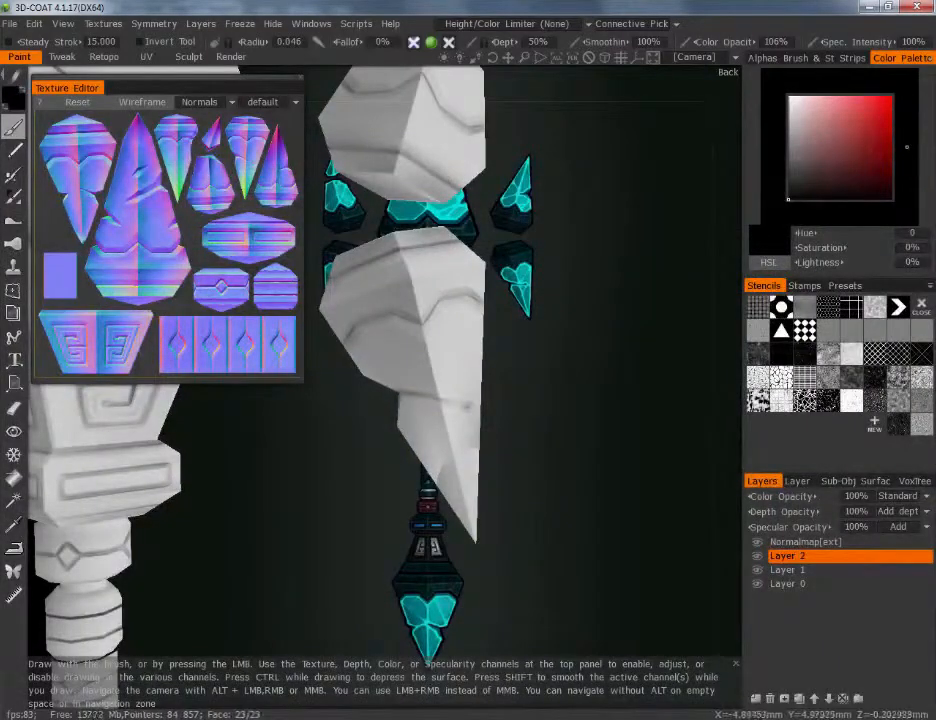
Compare the side shards' surface shading in 3D-Coat with the same shards in Marmoset Toolbag
left_click_drag(401, 518, 430, 512, "alt")
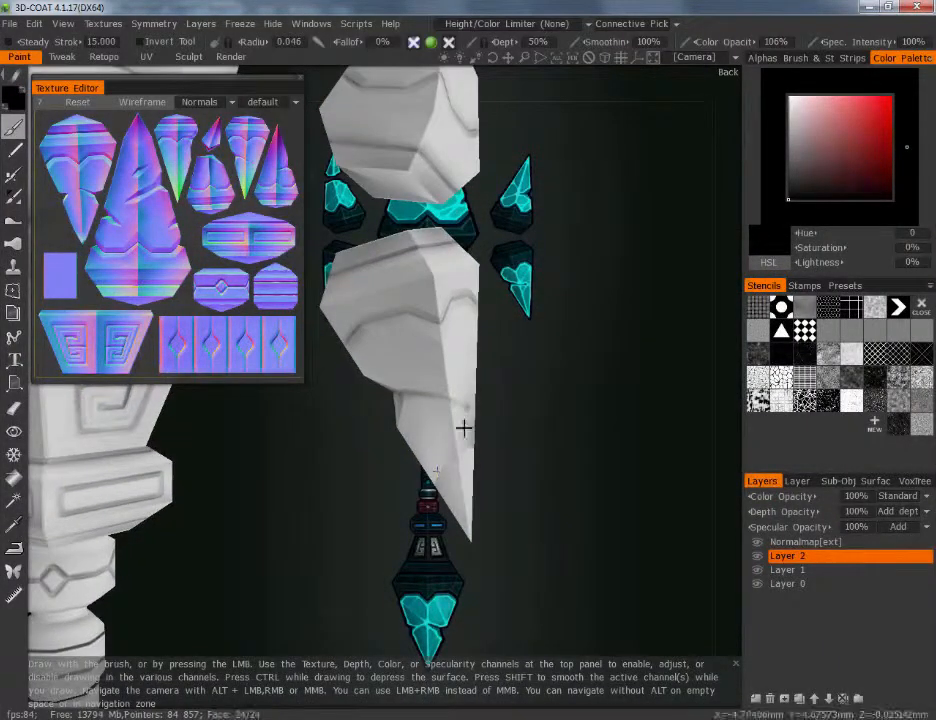
left_click_drag(338, 560, 296, 558, "alt")
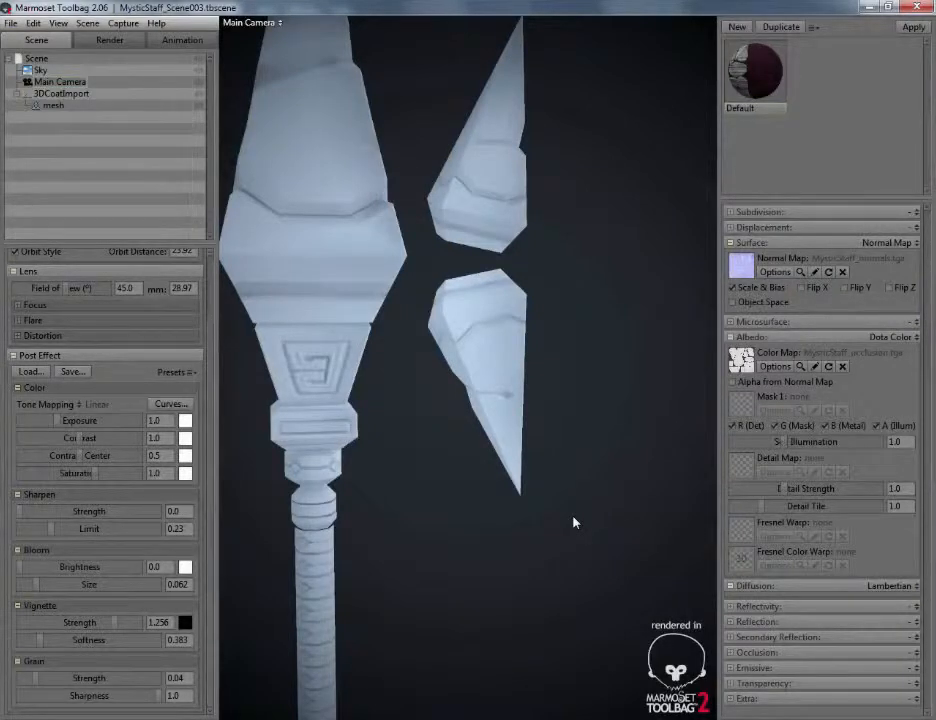
mouse_move(538, 518)
left_mouse_down("alt")
mouse_move(559, 508)
mouse_move(534, 511)
left_mouse_up("alt")
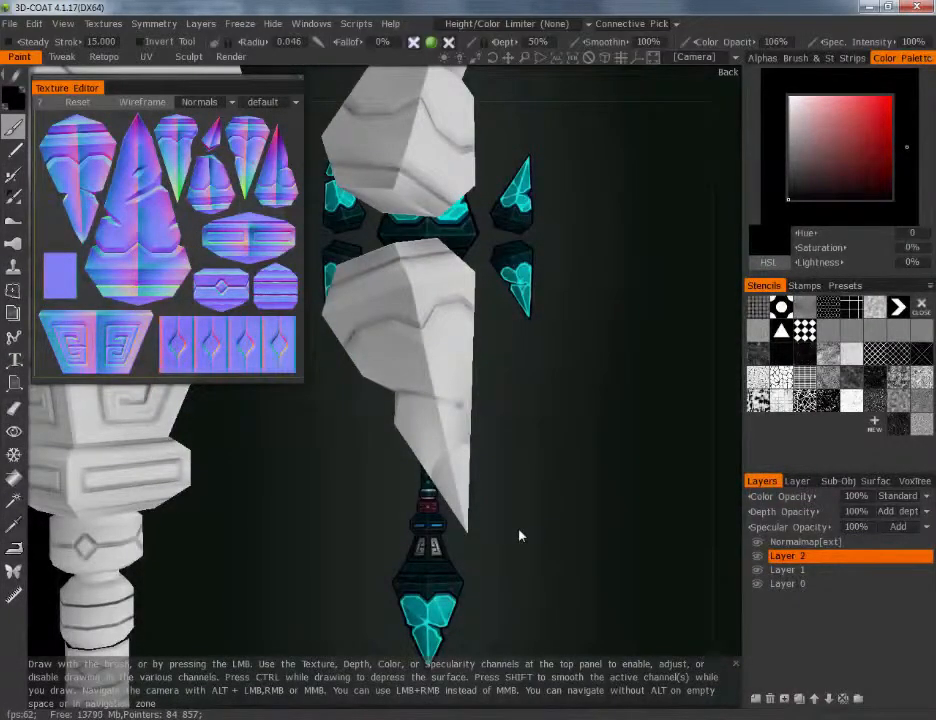
Return to 3D-Coat and set the Texture Editor back to the Color channel
left_click(224, 104)
left_click(196, 119)
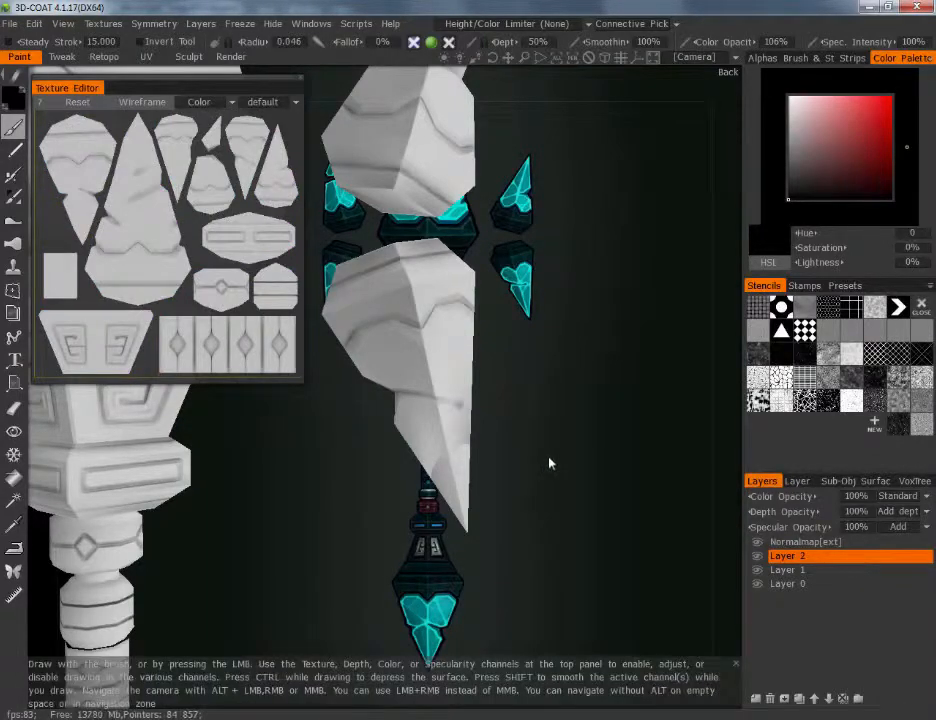
left_click_drag(549, 463, 535, 481)
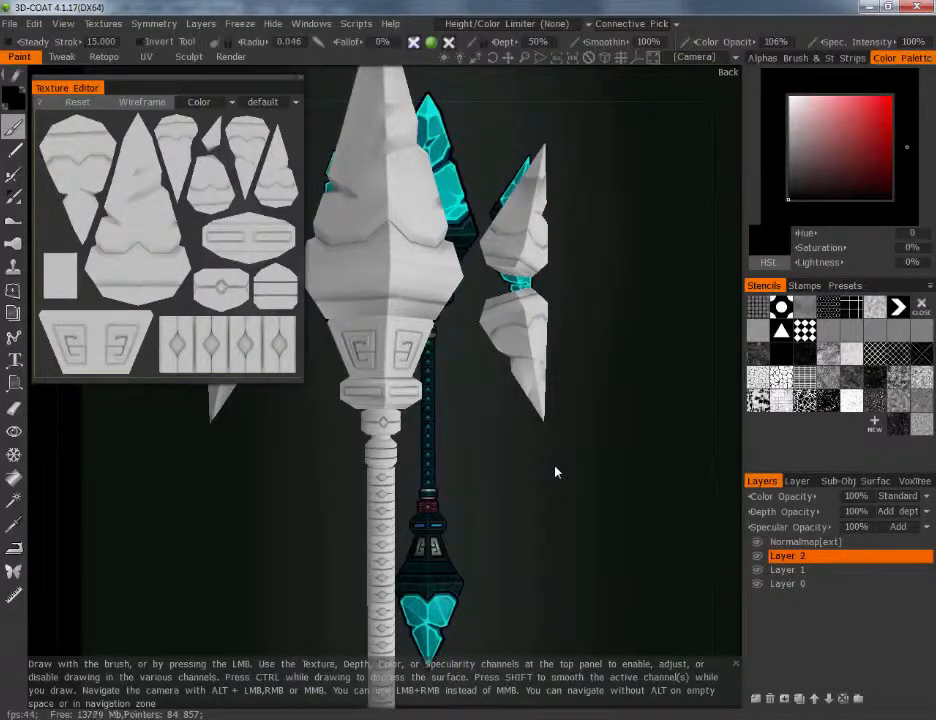
Set Layer 2's color blend mode to Multiply and its color opacity to 45%
left_click_drag(549, 478, 624, 419)
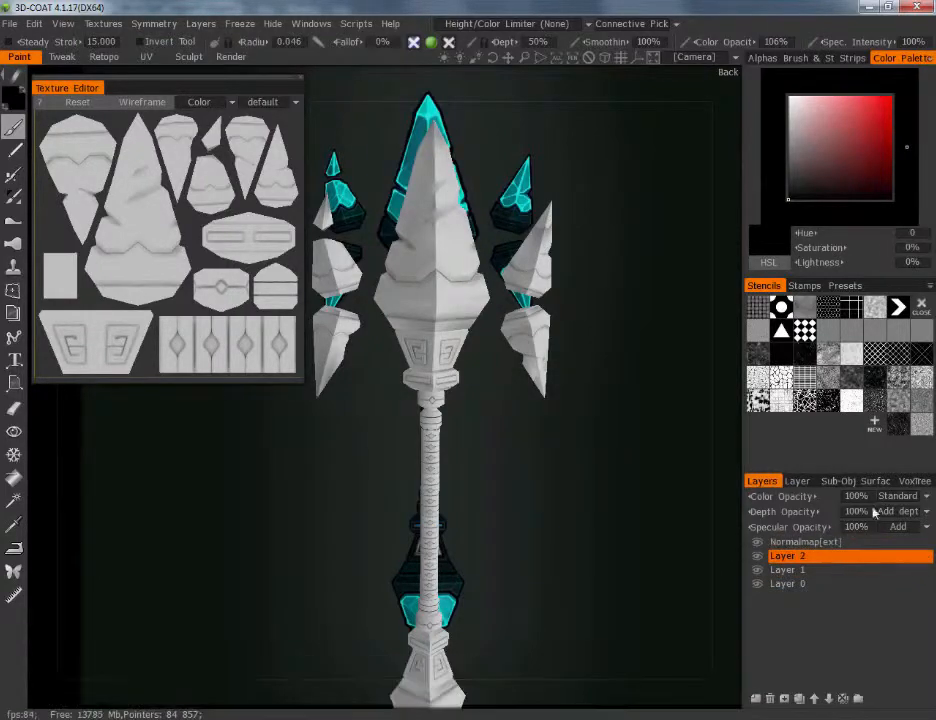
left_click_drag(740, 628, 570, 570)
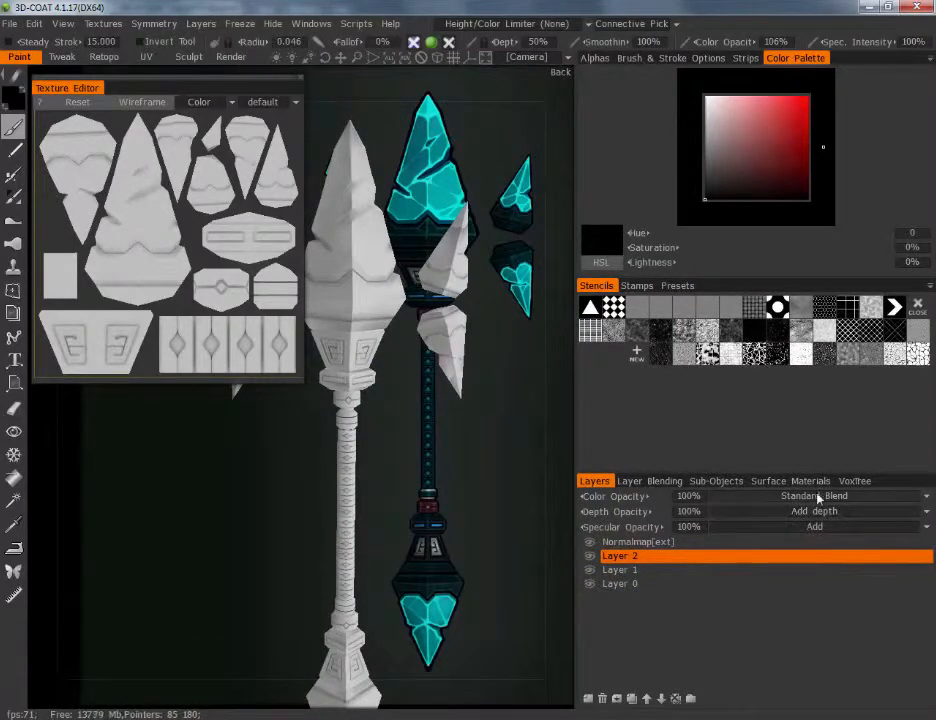
left_click(912, 497)
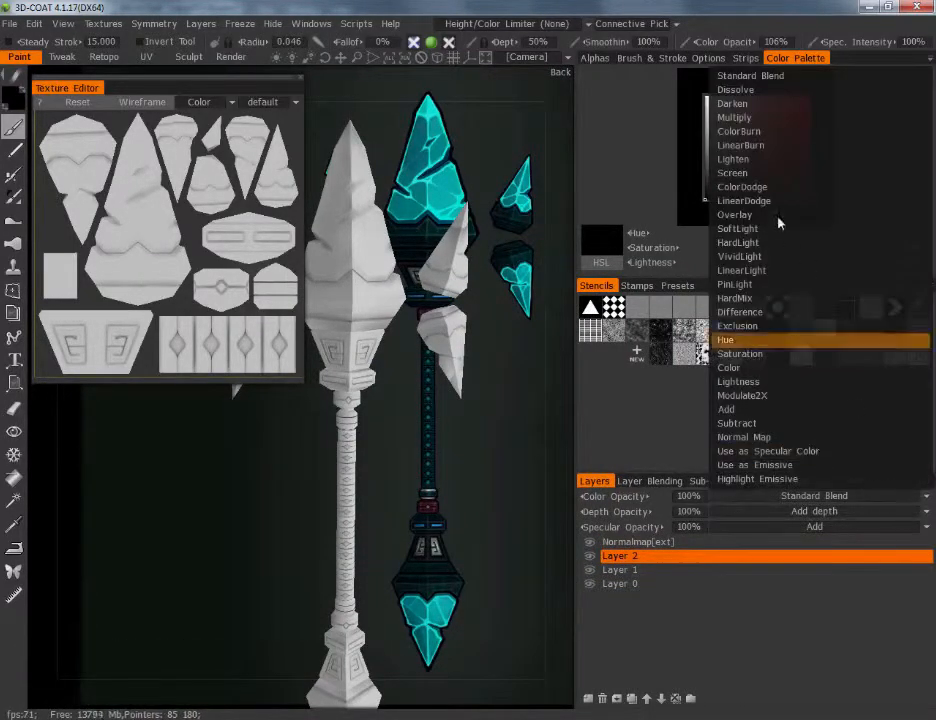
left_click(745, 119)
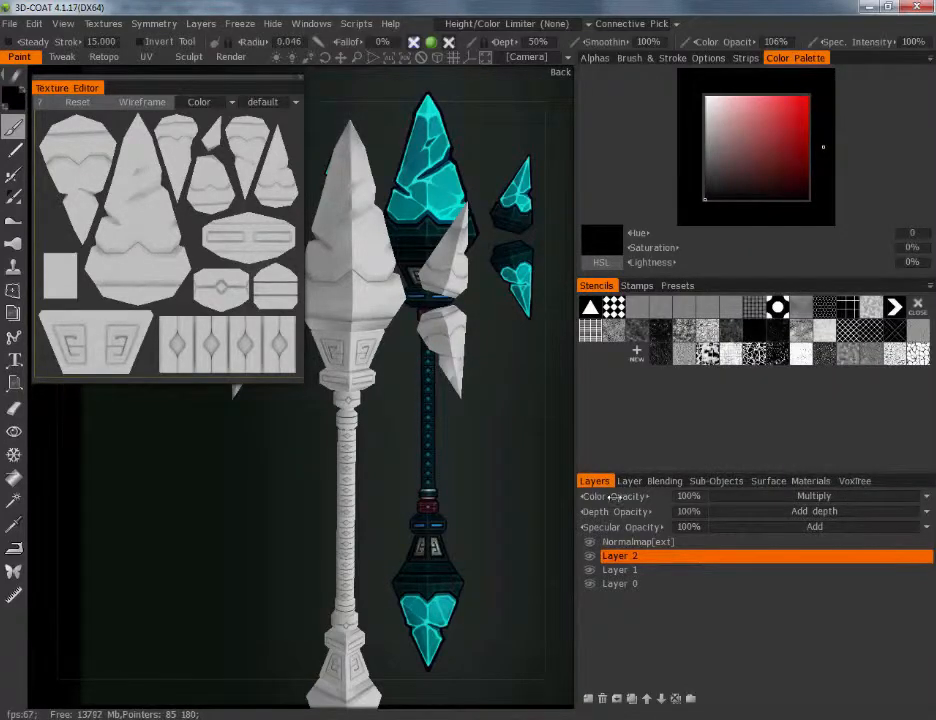
left_click_drag(580, 497, 535, 513)
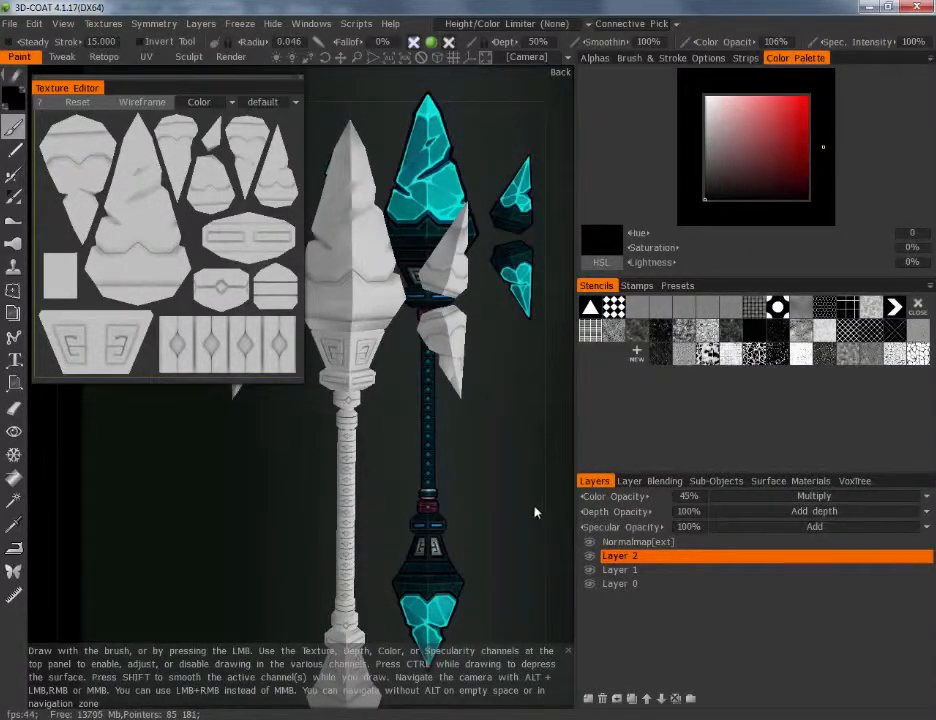
Set the paint brush's color opacity to 100%
left_click(771, 41)
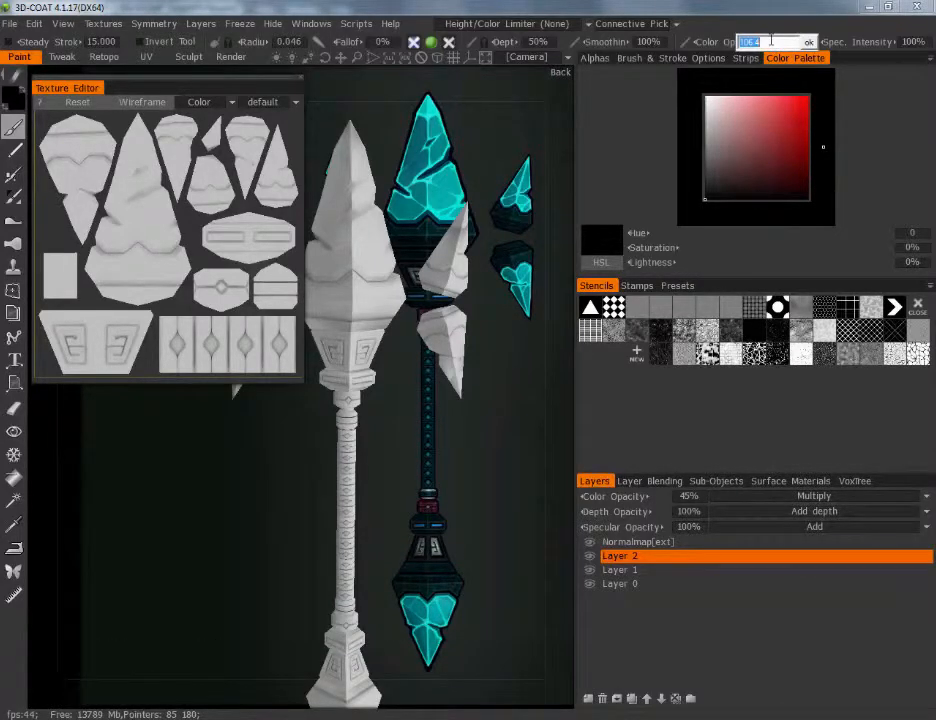
type("100")
key("Return")
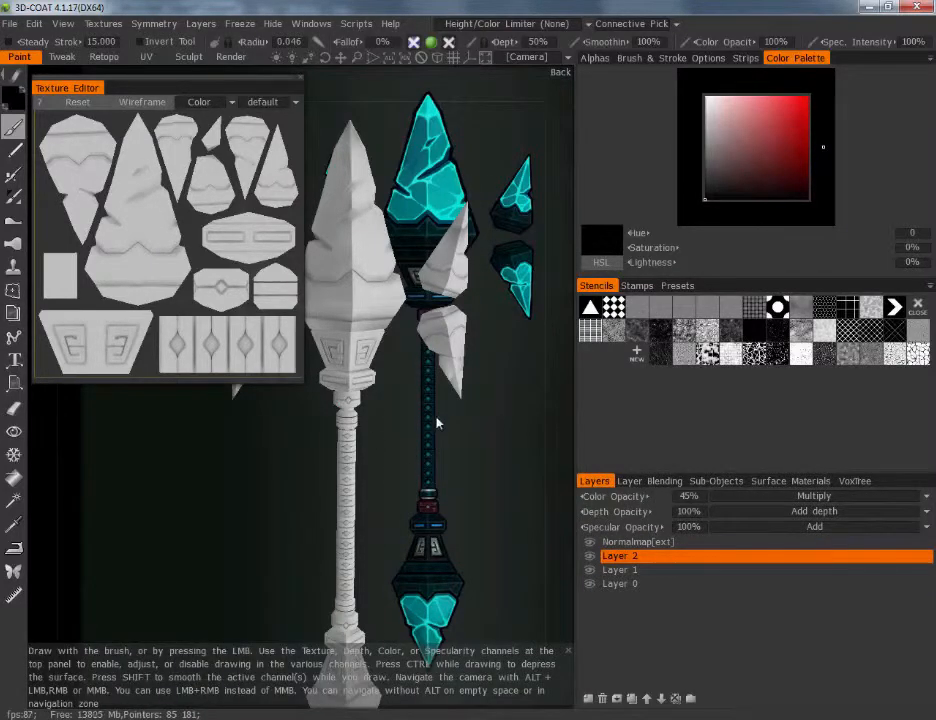
Widen the viewport and frame the whole staff model beside the teal concept reference image
right_click_drag(436, 417, 461, 496)
middle_click_drag(449, 468, 447, 425)
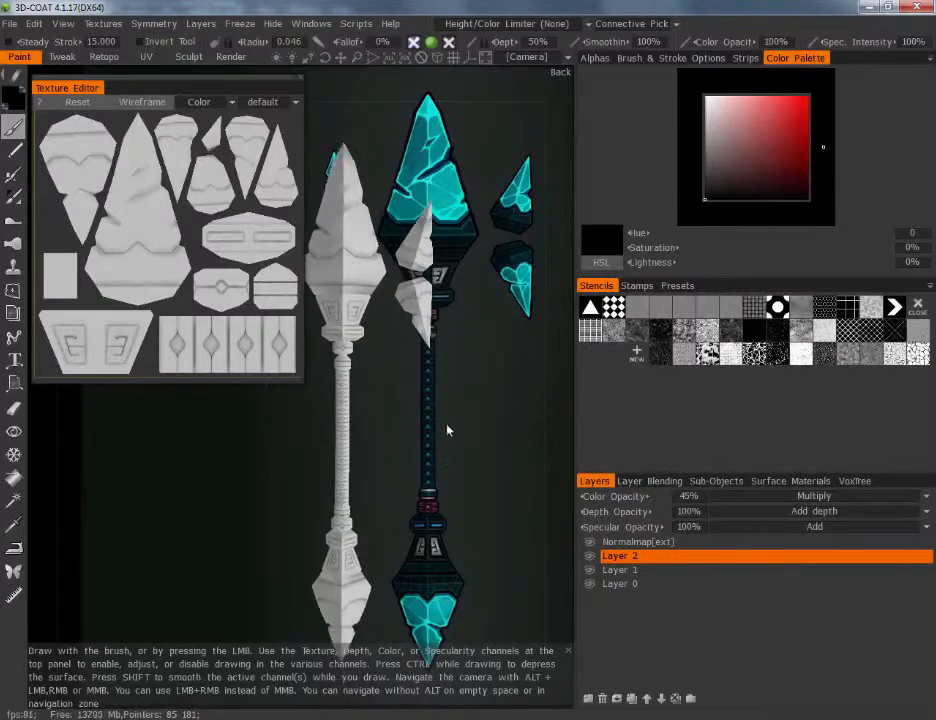
left_click_drag(447, 430, 458, 425)
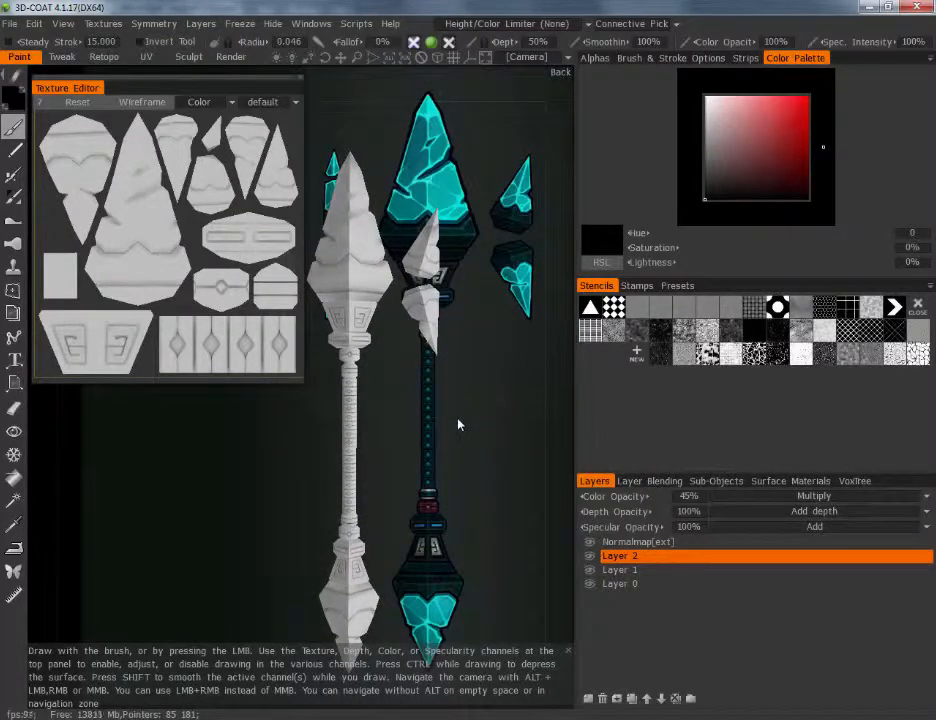
left_click_drag(577, 445, 804, 450)
left_click_drag(577, 424, 620, 414)
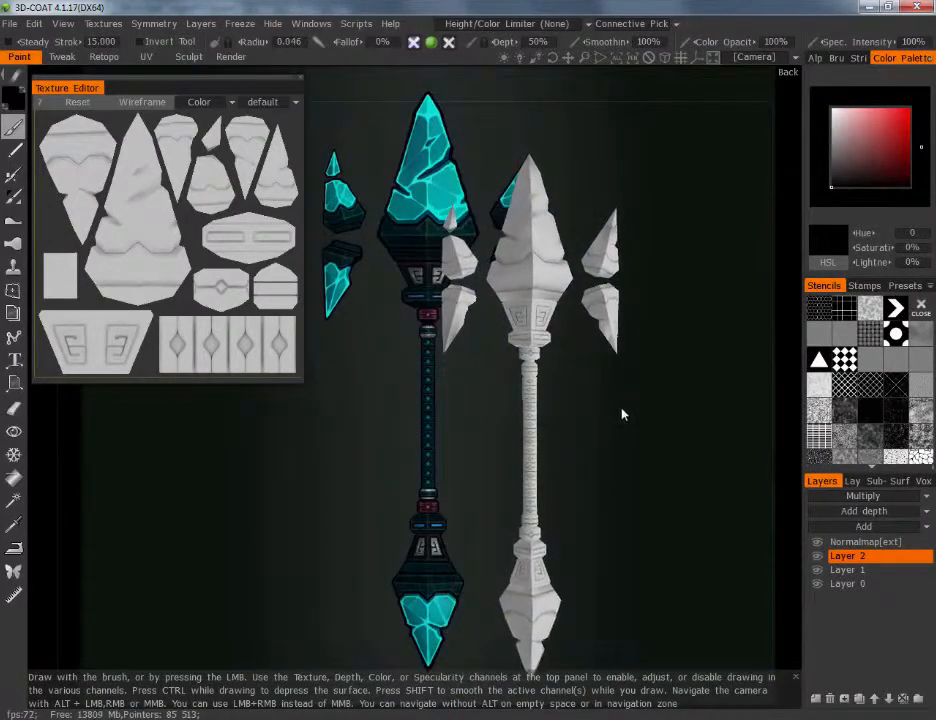
left_click_drag(497, 455, 481, 320)
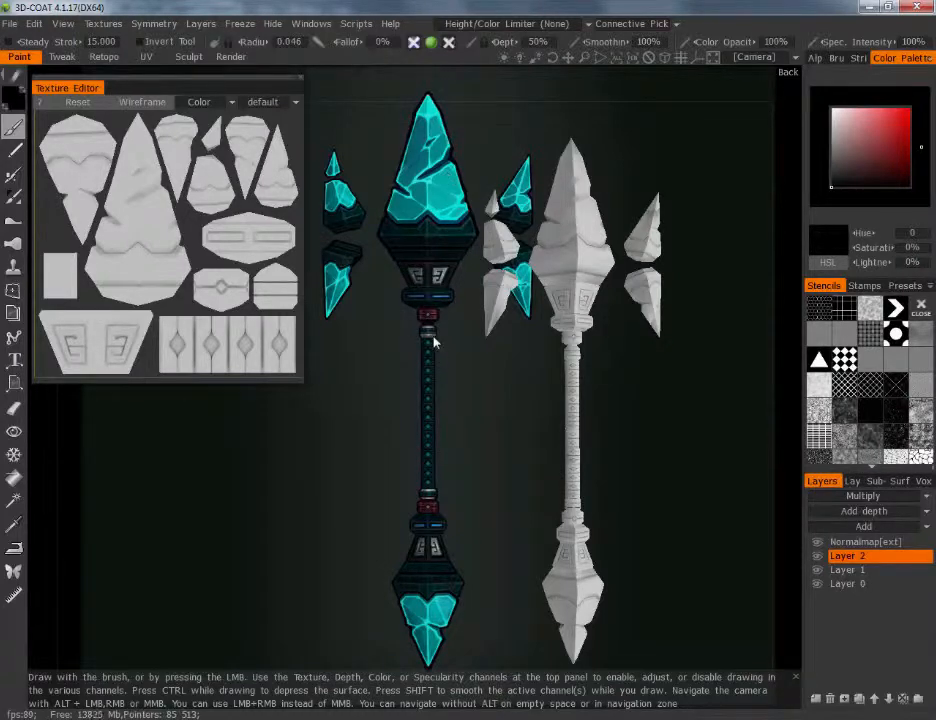
left_click_drag(511, 410, 496, 428)
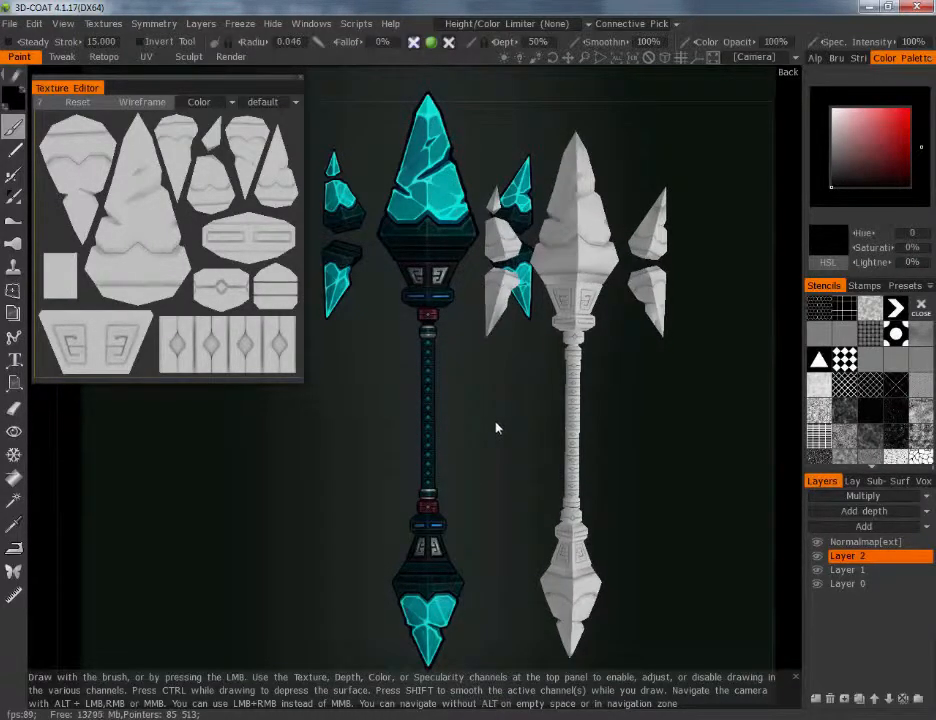
Fill the entire Layer 2 with black using the Fill tool, with its options moved clear of the Texture Editor
left_click(14, 480)
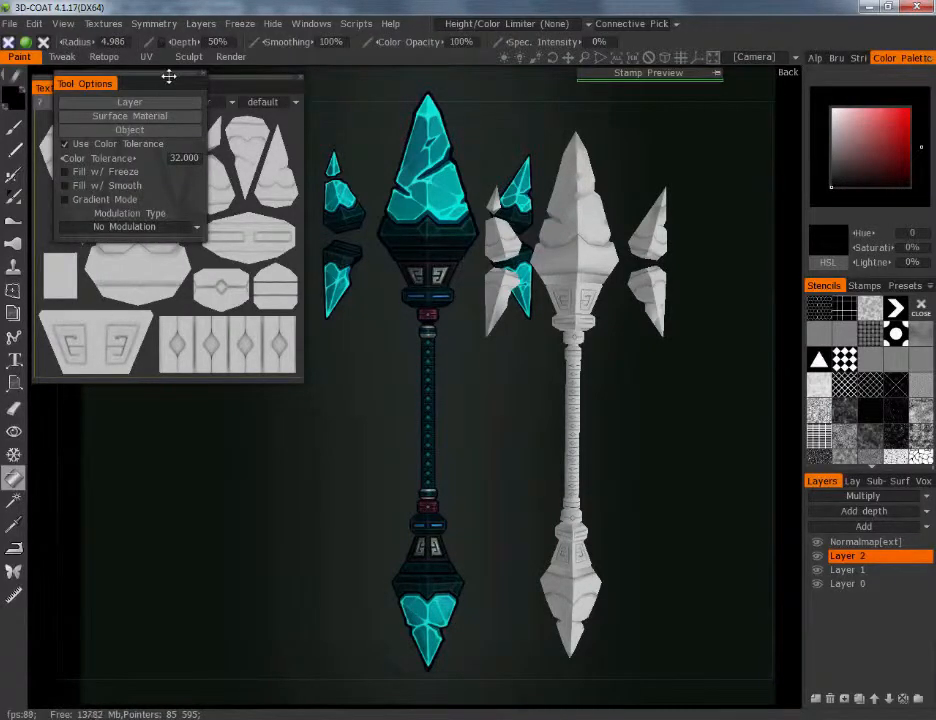
left_click_drag(167, 80, 179, 468)
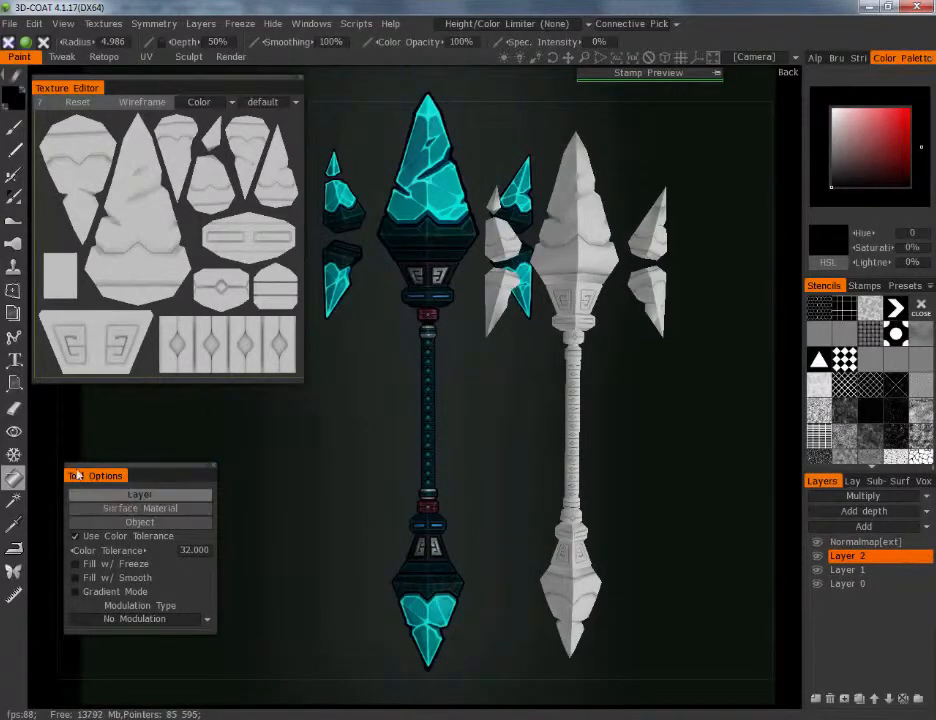
left_click(134, 495)
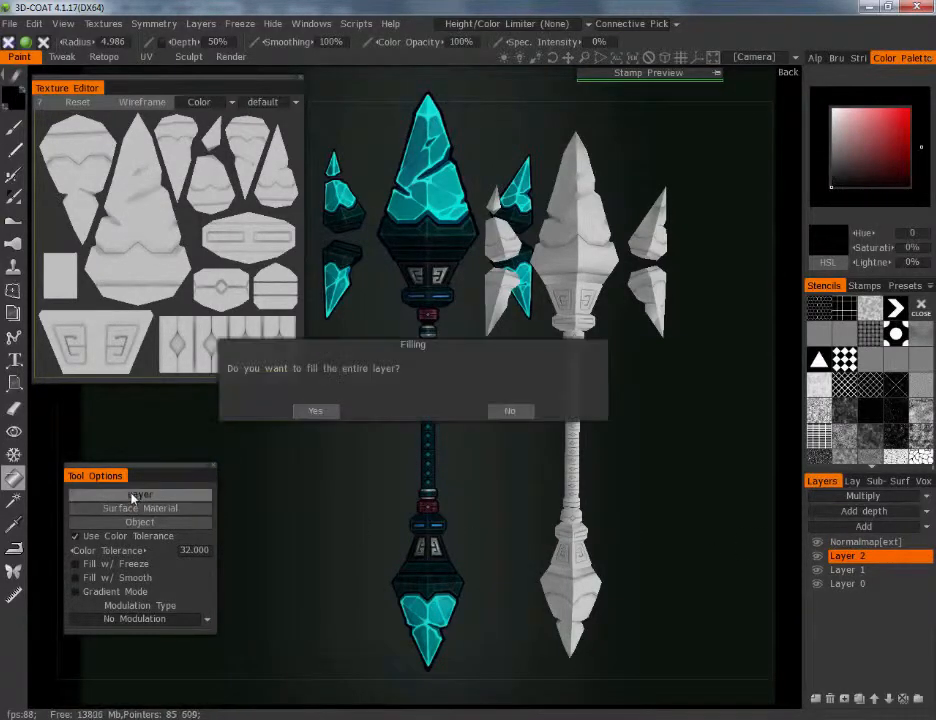
left_click(313, 411)
key("ctrl+z")
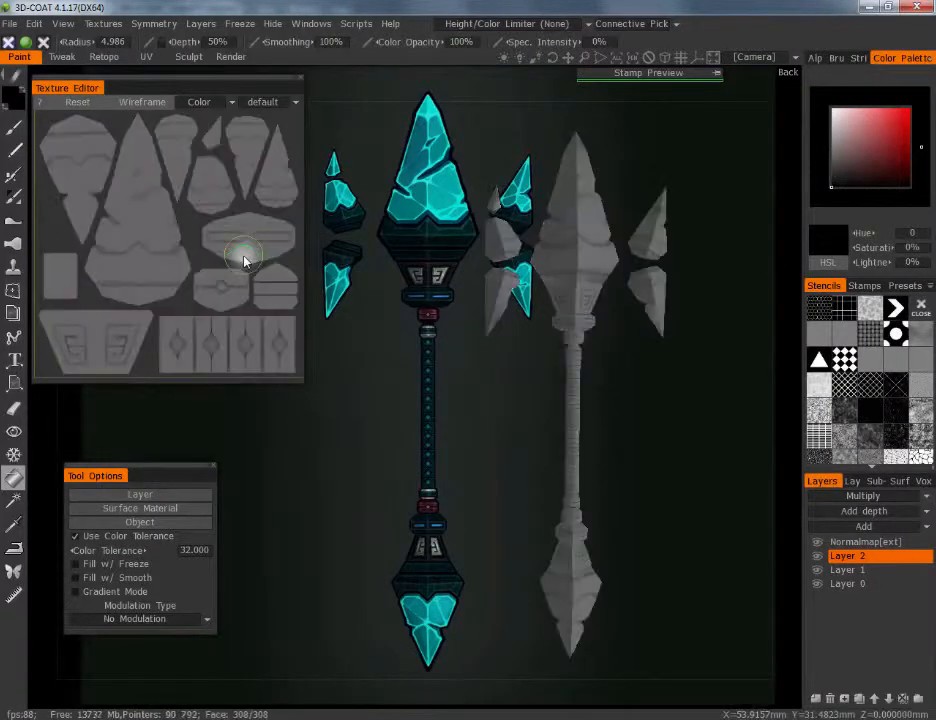
middle_click_drag(692, 455, 656, 460)
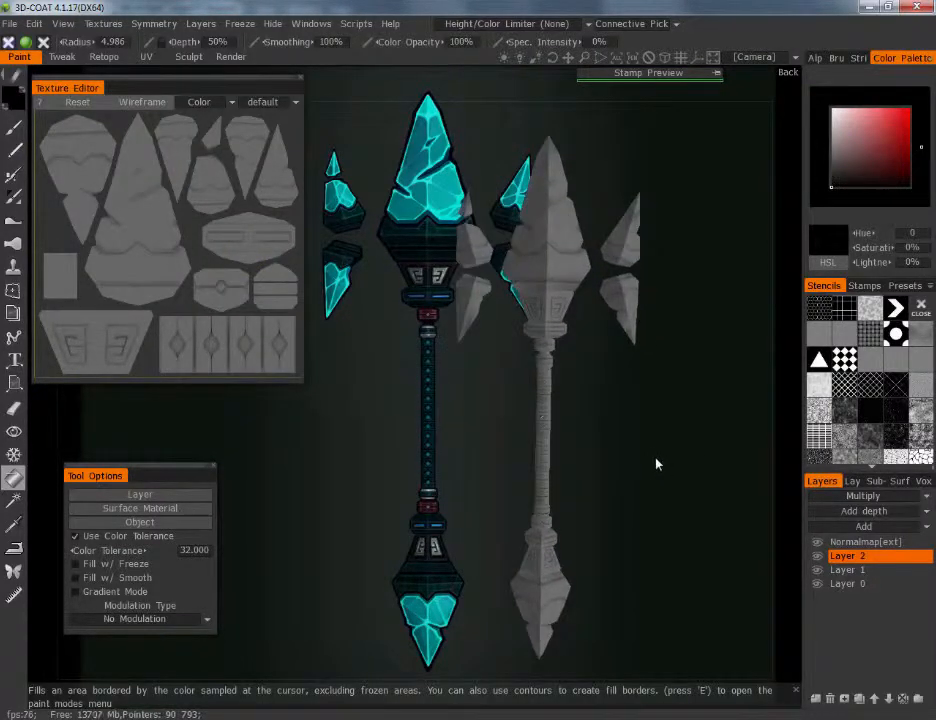
Hide and reshow Layer 2 to compare the fill's effect, and set the layer's color opacity to 57%
left_click(846, 556)
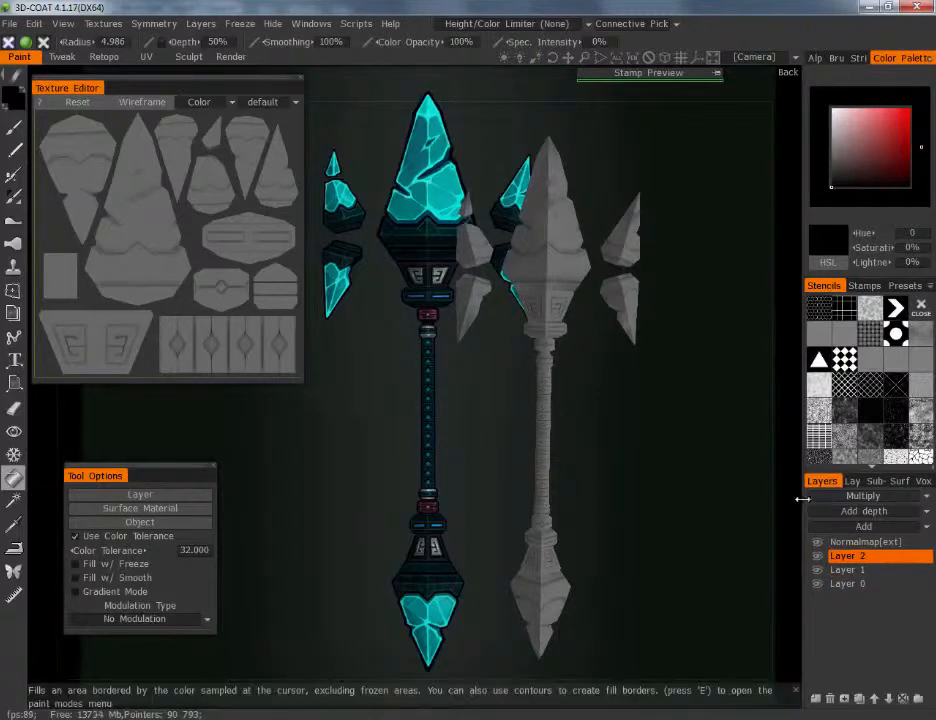
left_click_drag(803, 498, 750, 501)
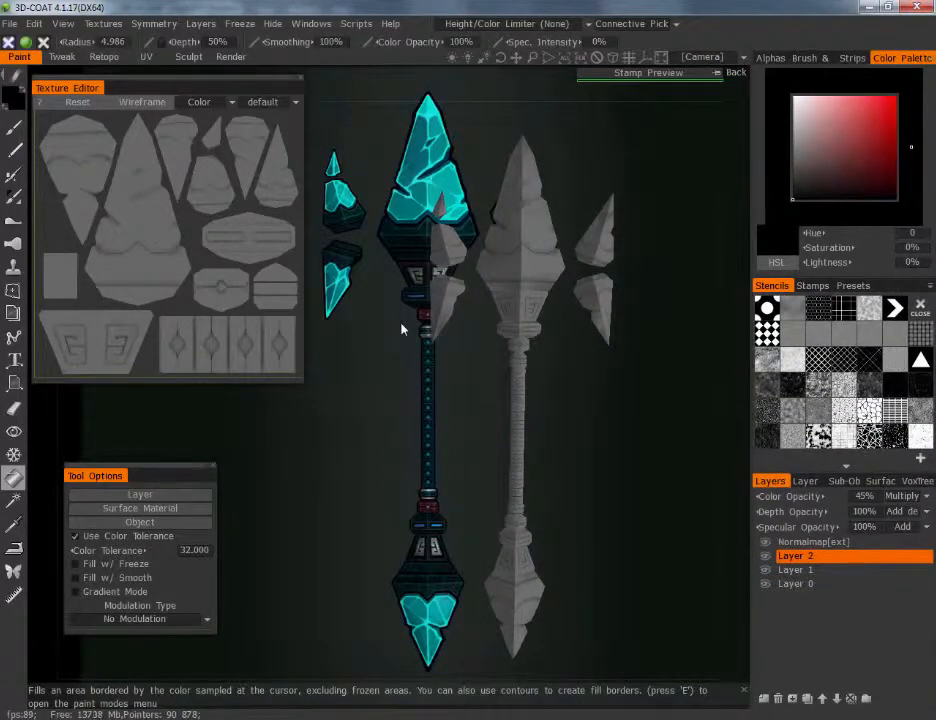
left_click(535, 512)
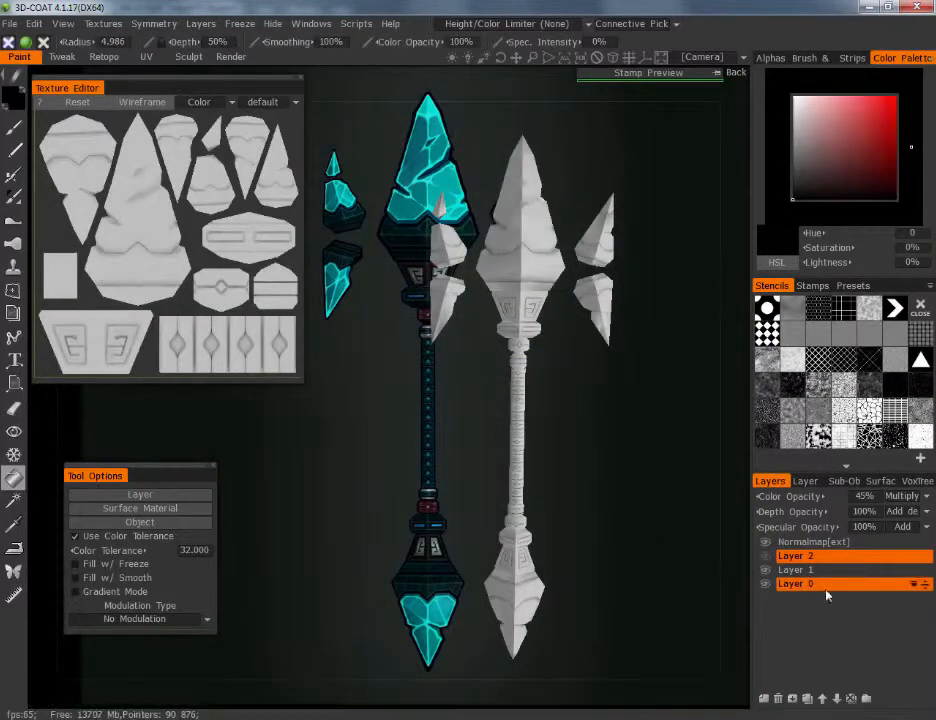
left_click(765, 556)
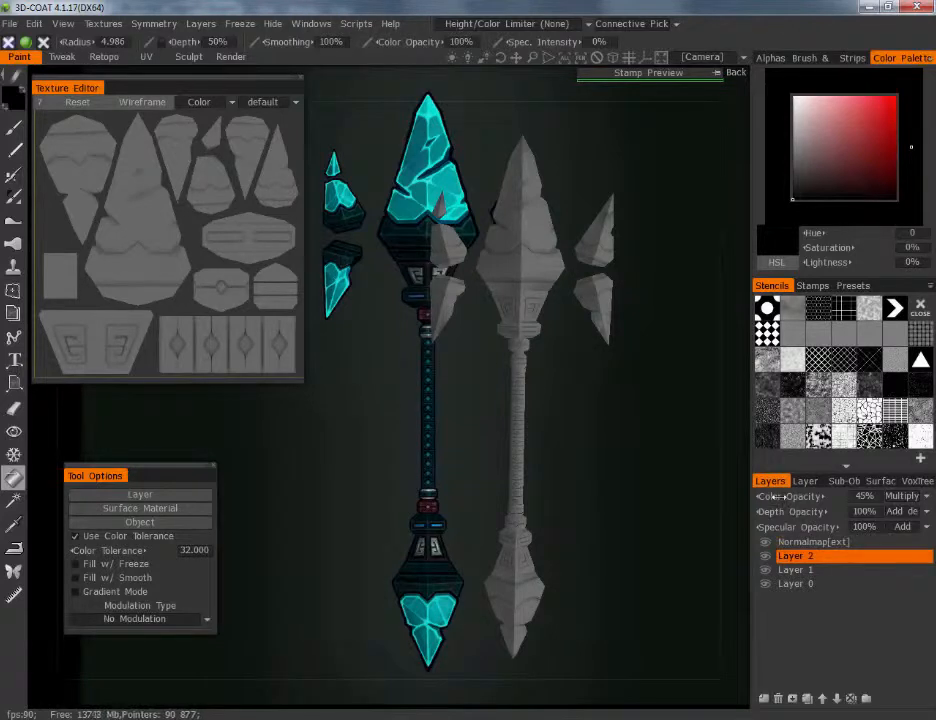
left_click_drag(787, 496, 794, 496)
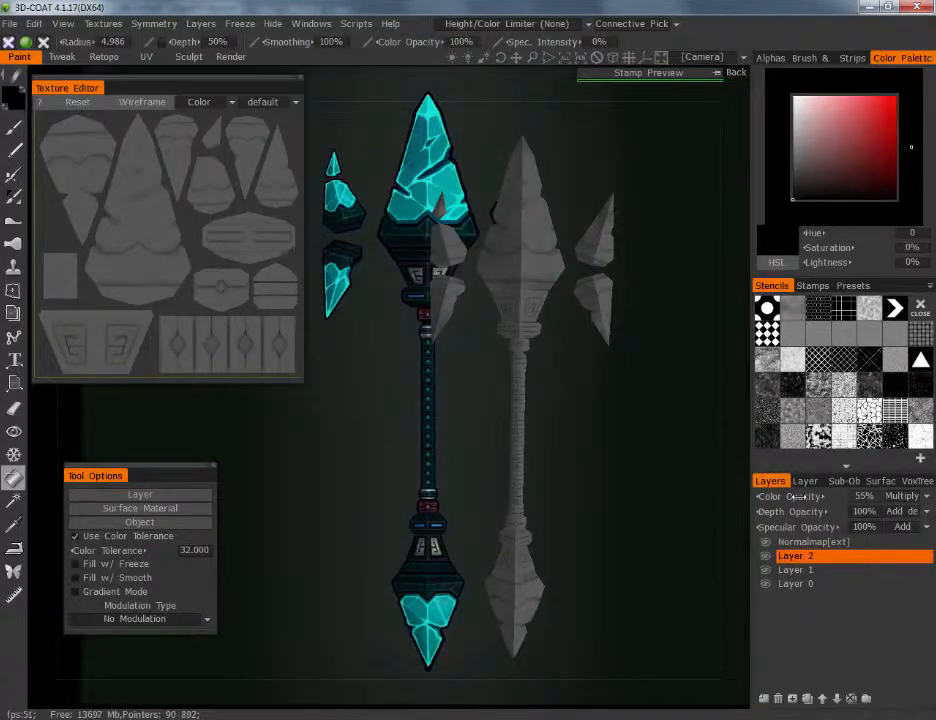
left_click_drag(795, 496, 798, 496)
Enlarge the Texture Editor and brush the dark fill off the large crystal island's upper area and jagged lower border at radius 0.613
left_click_drag(302, 379, 330, 405)
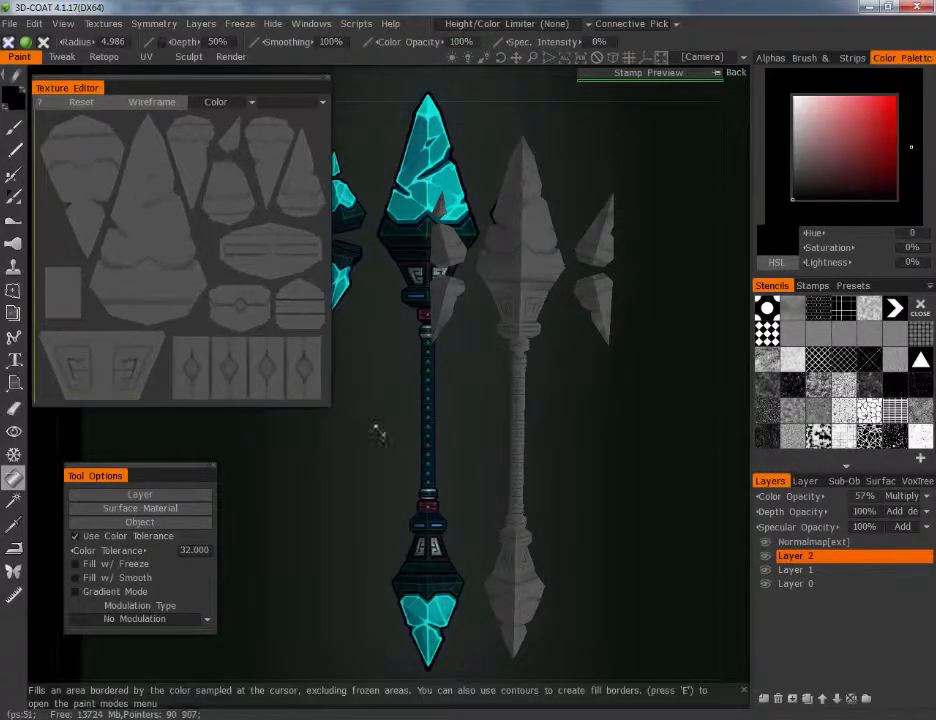
left_click_drag(378, 430, 678, 670)
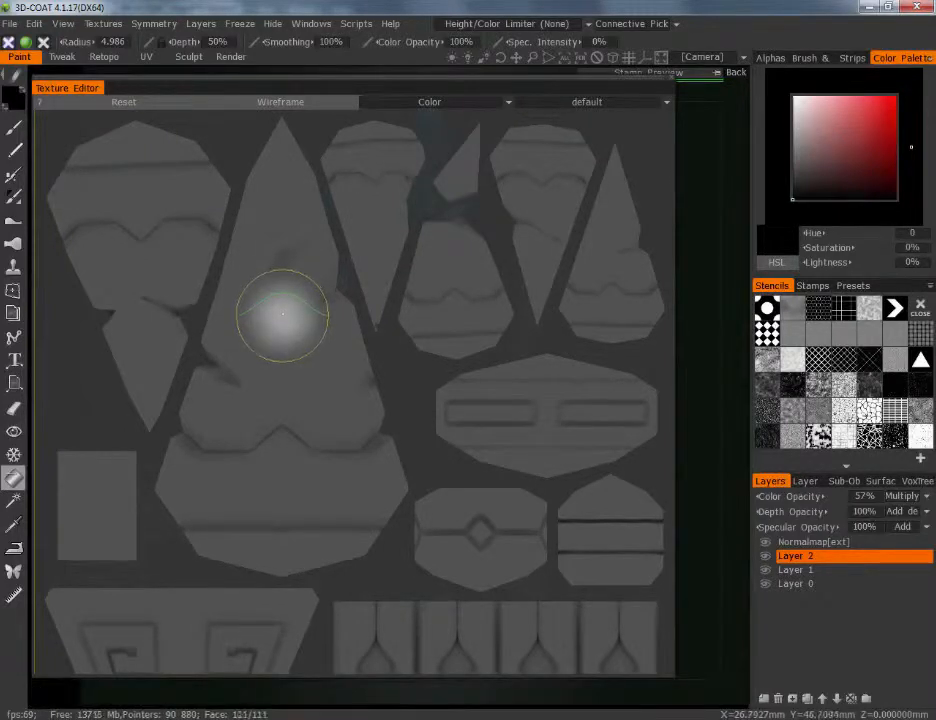
scroll(298, 286, "down", 15)
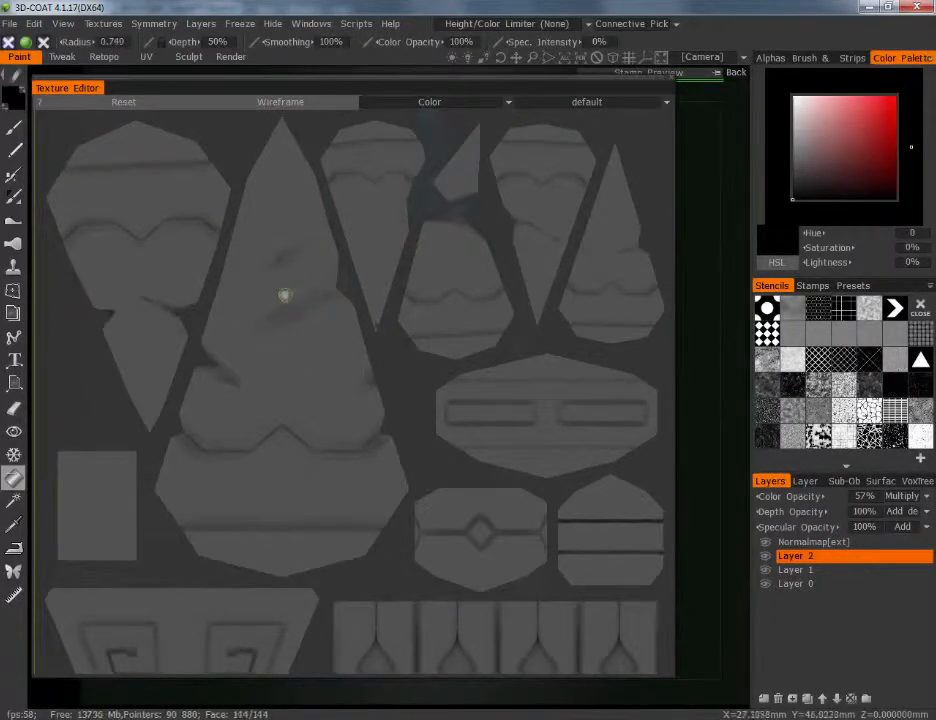
left_click(14, 127)
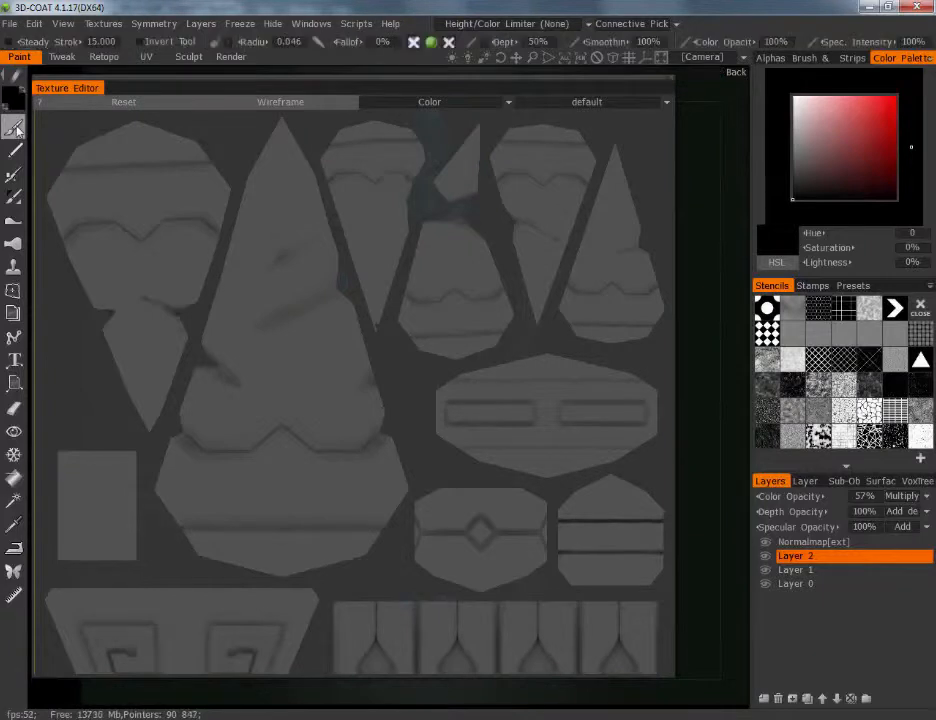
scroll(285, 305, "up", 4)
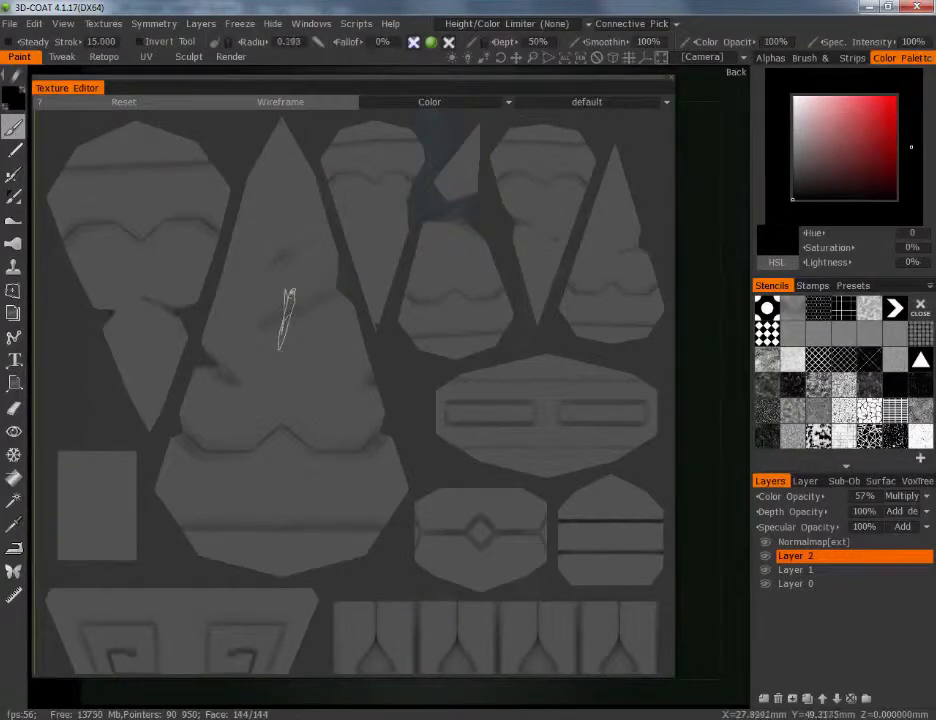
scroll(285, 305, "up", 5)
mouse_move(274, 313)
left_mouse_down()
mouse_move(265, 220)
mouse_move(226, 285)
mouse_move(278, 135)
mouse_move(330, 332)
mouse_move(368, 402)
mouse_move(217, 397)
mouse_move(190, 425)
mouse_move(258, 442)
mouse_move(273, 428)
left_mouse_up()
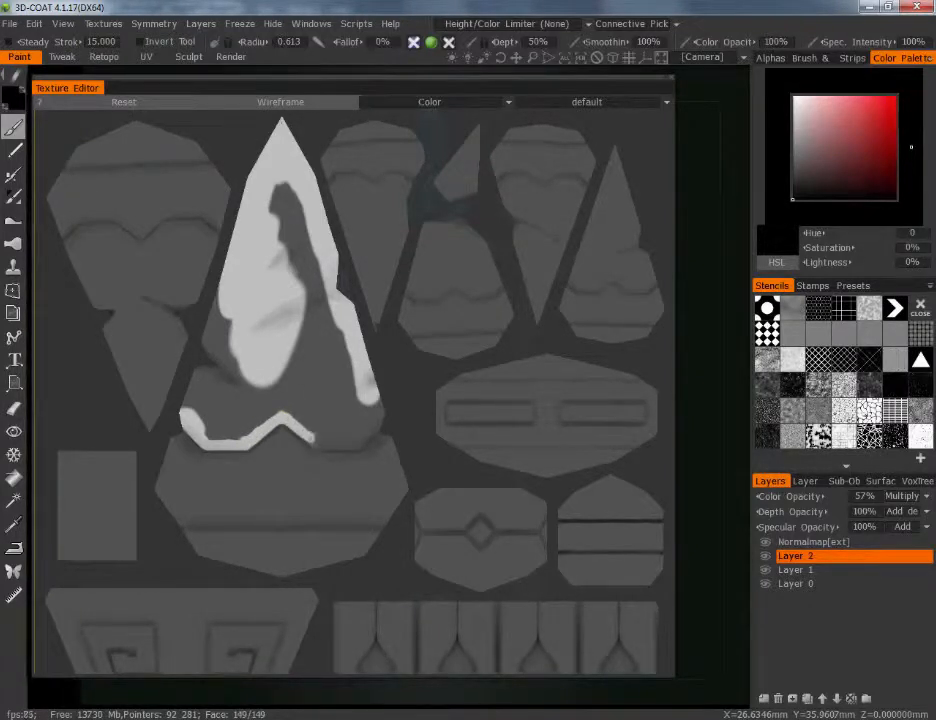
mouse_move(317, 441)
left_mouse_down()
mouse_move(358, 443)
mouse_move(381, 418)
left_mouse_up()
Enlarge the brush up to radius 1.515 and clear the remaining dark fill from inside the large crystal island
right_click_drag(379, 402, 390, 402)
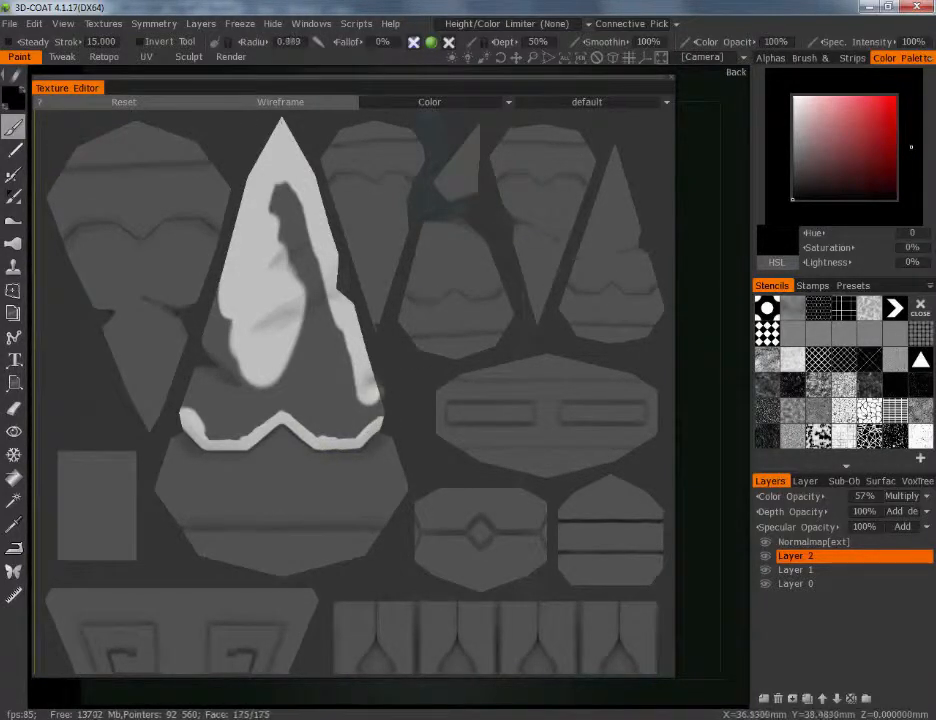
left_click_drag(372, 390, 379, 405)
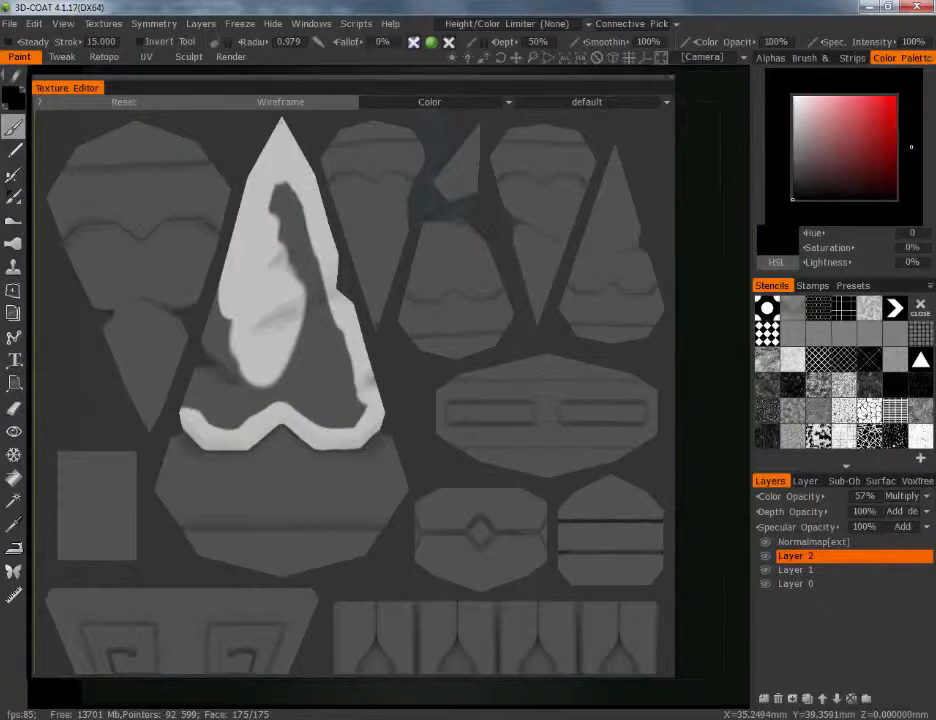
left_click_drag(188, 408, 192, 400)
right_click_drag(207, 255, 218, 255)
mouse_move(198, 402)
left_mouse_down()
mouse_move(206, 341)
mouse_move(222, 419)
mouse_move(246, 409)
mouse_move(282, 210)
mouse_move(327, 416)
mouse_move(318, 300)
mouse_move(330, 393)
left_mouse_up()
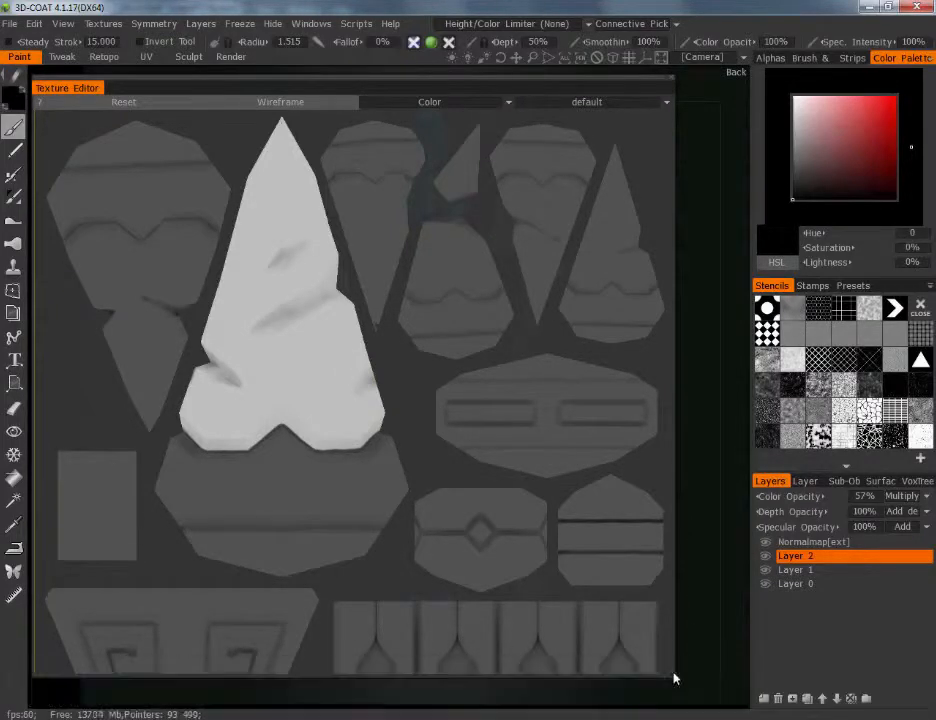
Shrink the Texture Editor and inspect the lightened crystal tip on the staff model up close
left_click_drag(673, 678, 292, 431)
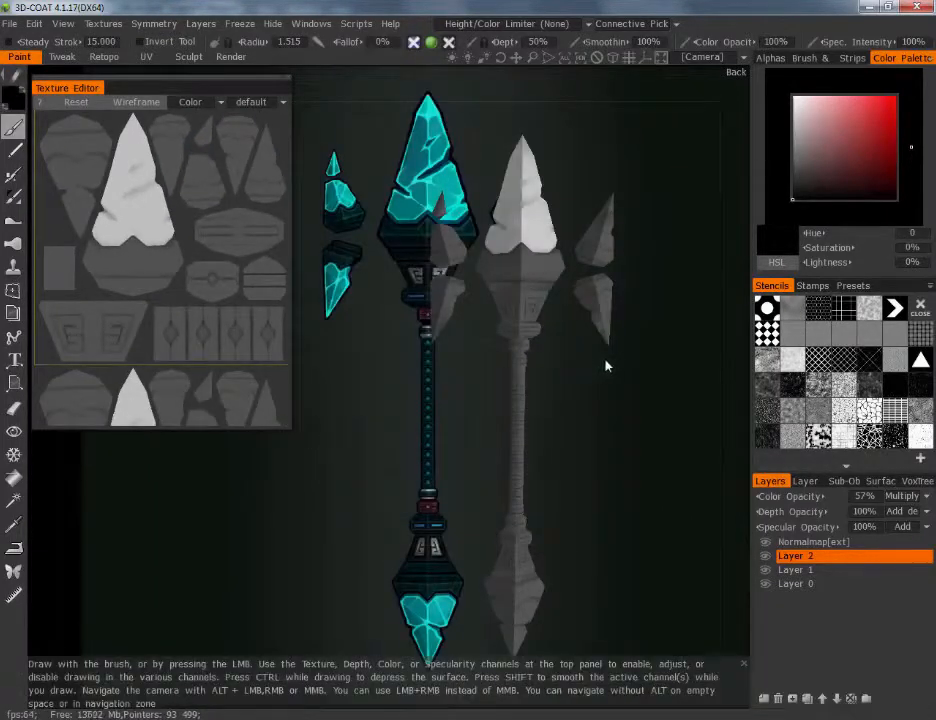
right_click_drag(605, 396, 625, 335)
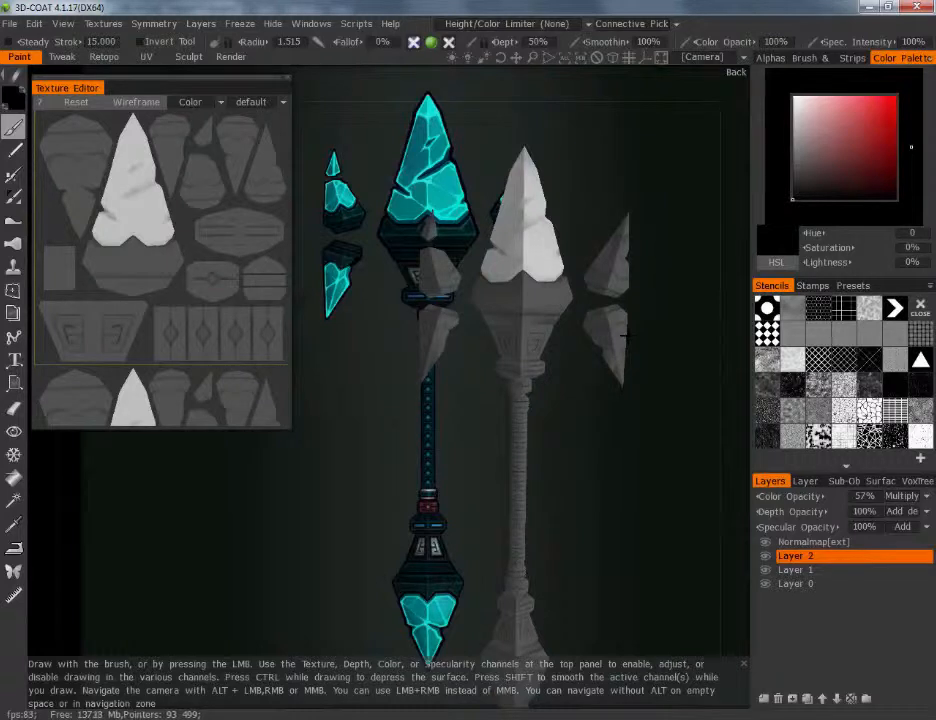
middle_click_drag(612, 297, 540, 368)
right_click_drag(540, 368, 568, 321)
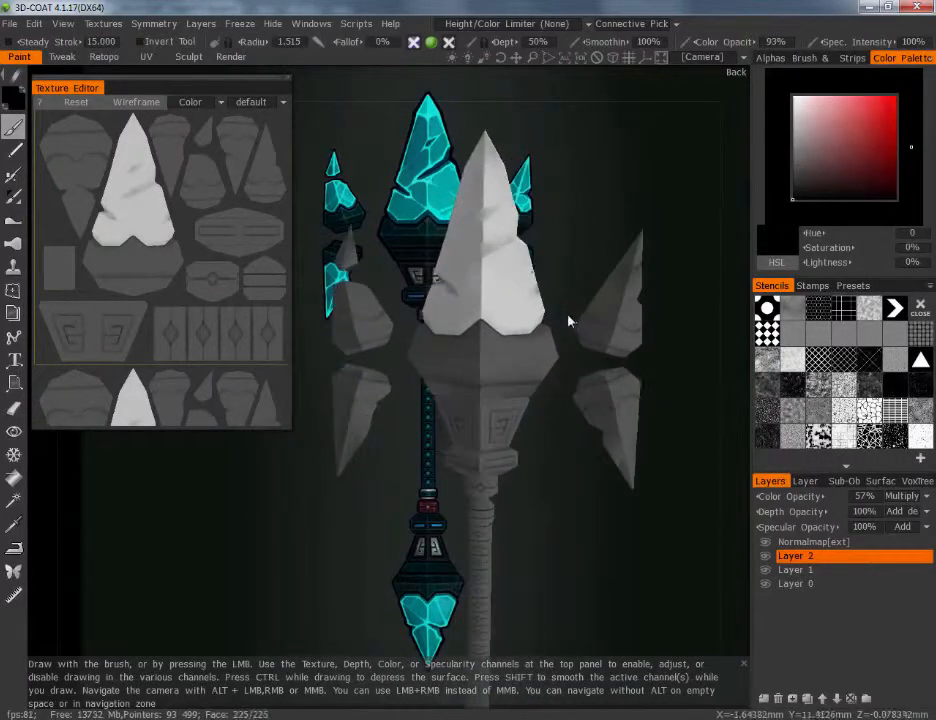
Set the brush's color opacity to 93% and add a new layer above Layer 2
left_click_drag(735, 42, 727, 42)
left_click(776, 698)
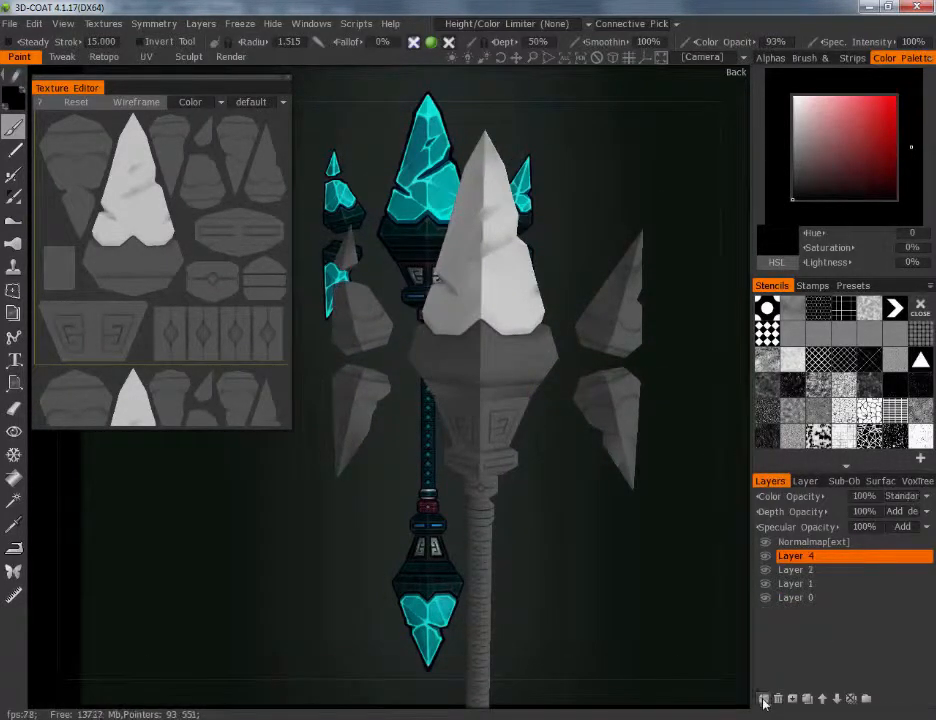
Set Layer 4 to the Multiply blend mode with a color opacity of 55%
left_click(922, 496)
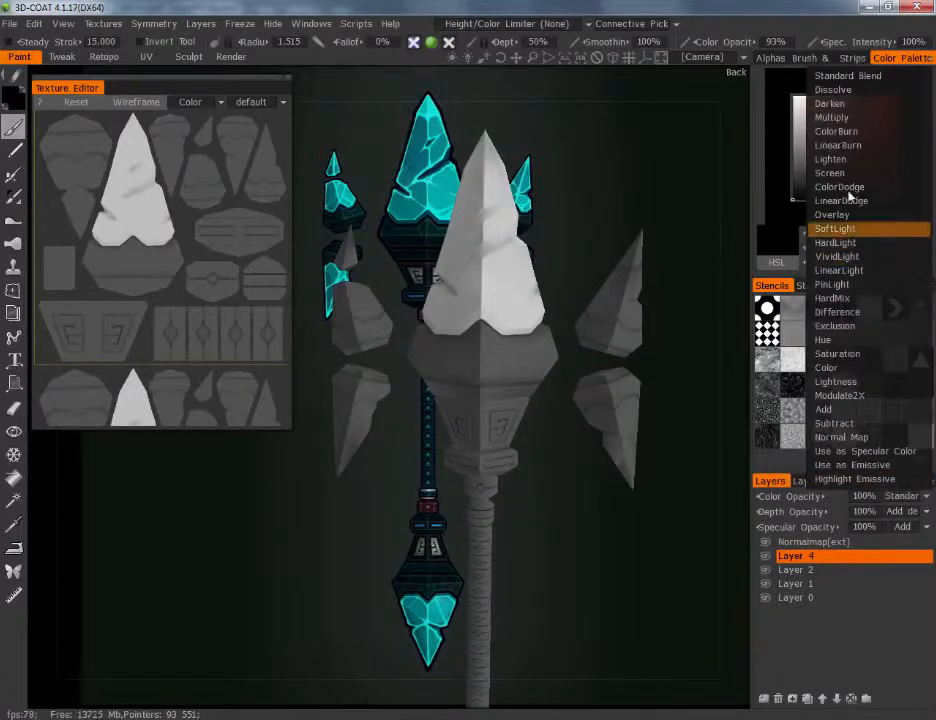
left_click(840, 119)
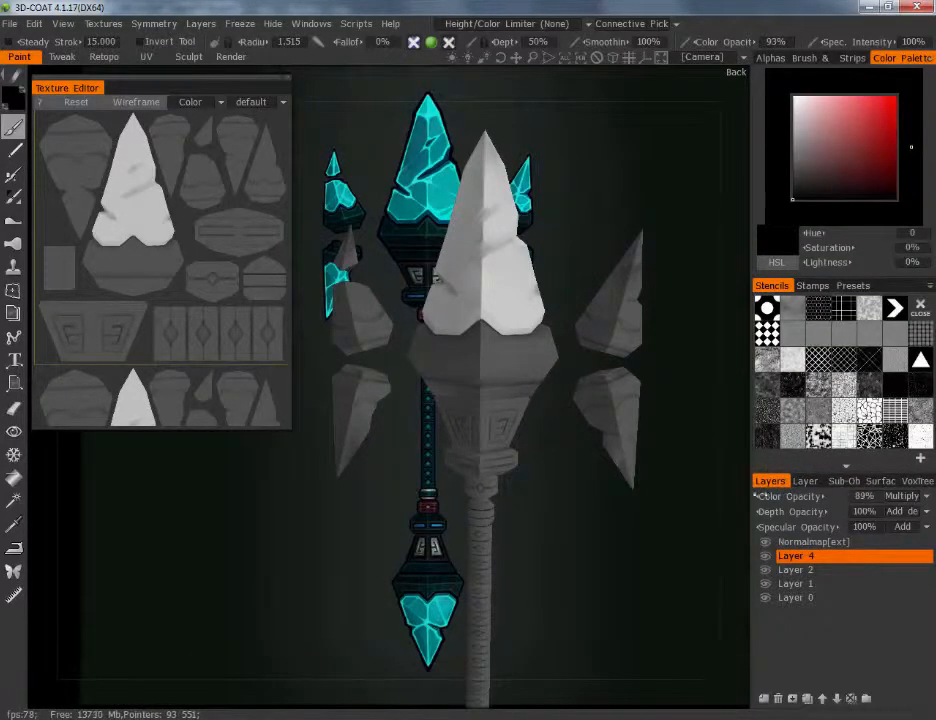
left_click_drag(760, 496, 735, 500)
Shrink the brush to radius 0.219 and try a dark stroke between the two rune carvings below the collar
scroll(597, 487, "up", 2)
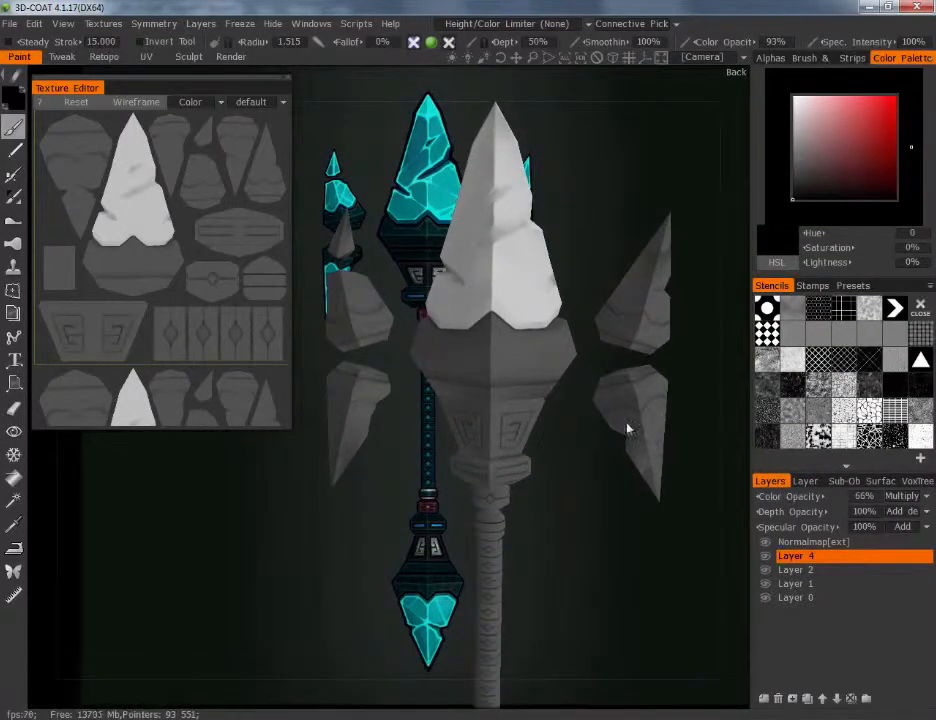
scroll(518, 330, "up", 5)
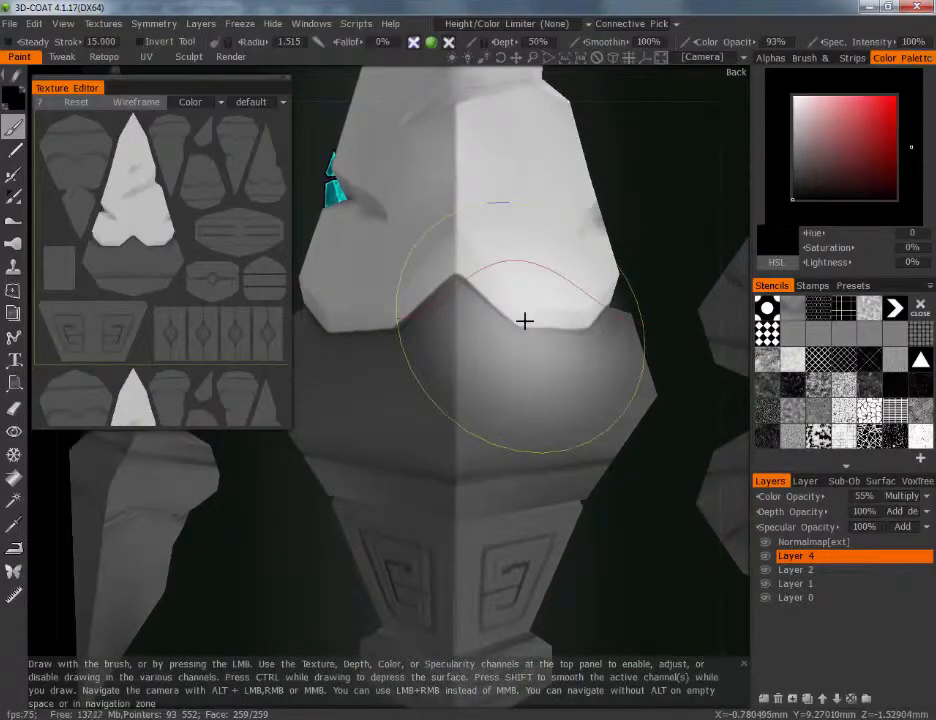
scroll(524, 320, "down", 6)
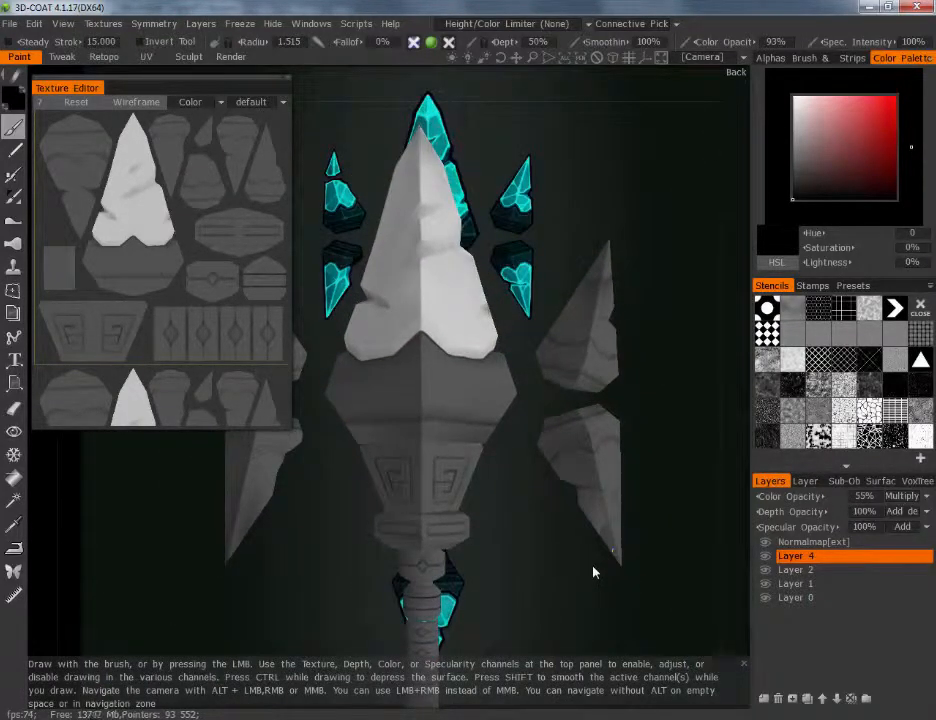
left_click_drag(593, 572, 677, 521)
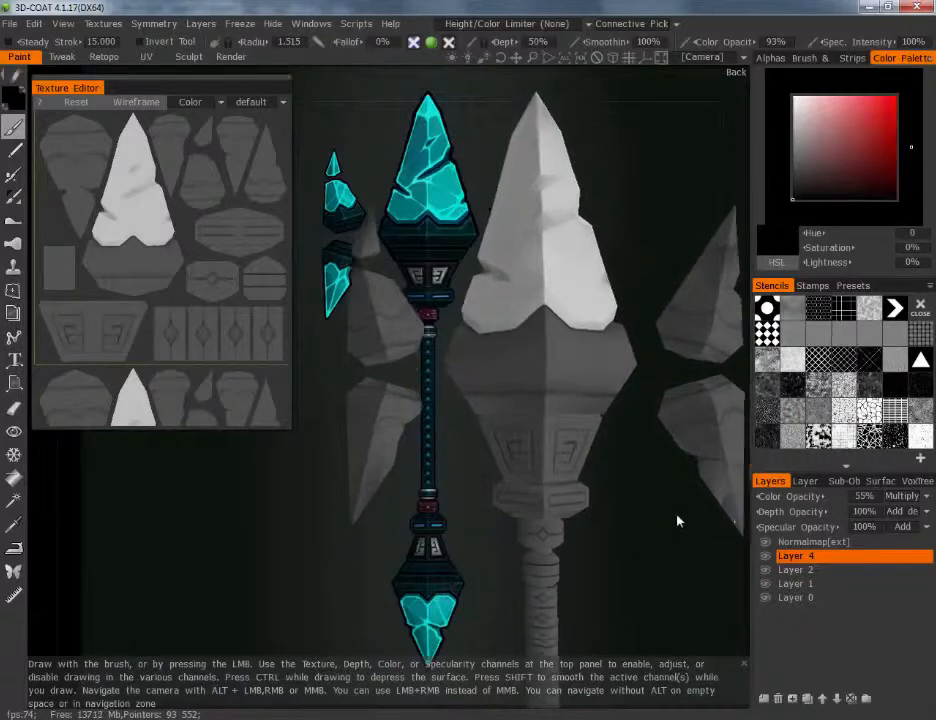
scroll(677, 521, "up", 2)
mouse_move(673, 545)
middle_mouse_down()
mouse_move(656, 520)
mouse_move(618, 545)
middle_mouse_up()
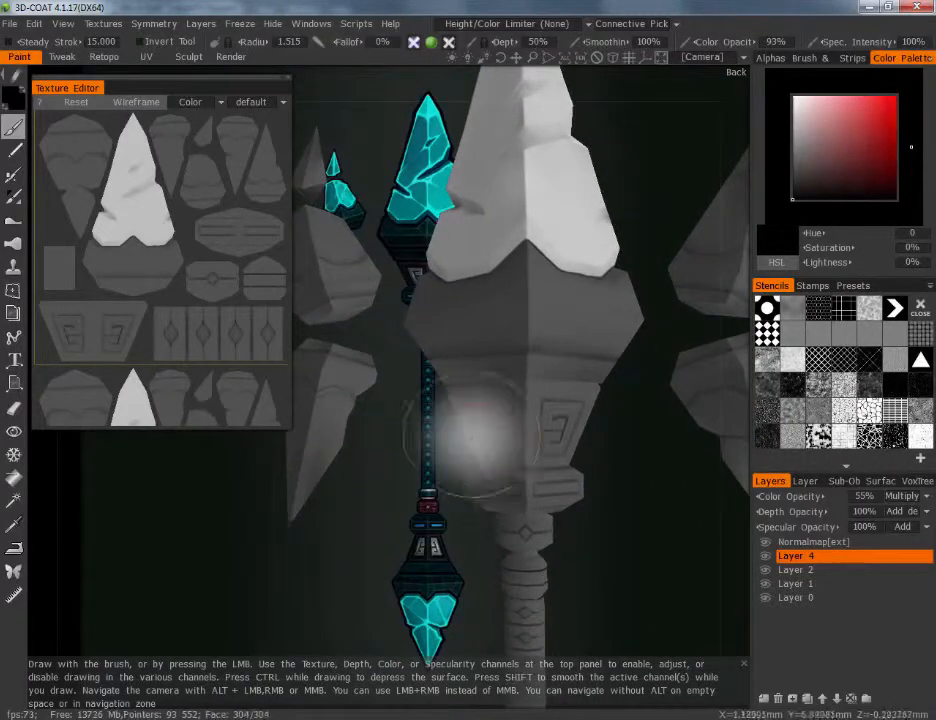
scroll(641, 453, "up", 2)
middle_click_drag(634, 440, 639, 420)
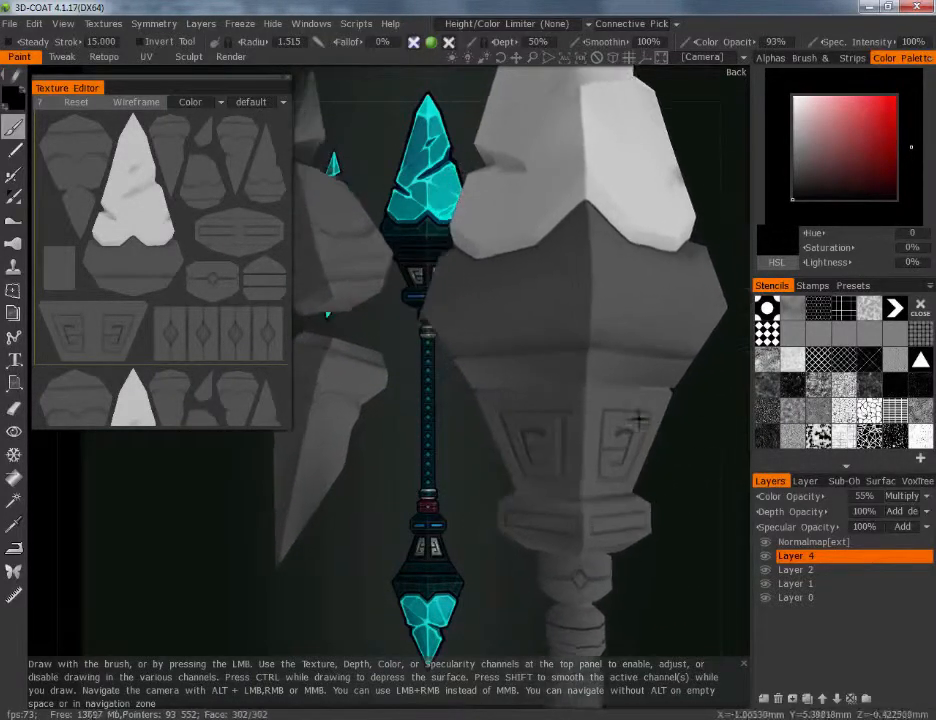
scroll(639, 420, "up", 1)
key("bracketleft")
key("bracketleft")
key("bracketleft")
key("bracketleft")
key("bracketleft")
key("bracketleft")
key("bracketleft")
key("bracketleft")
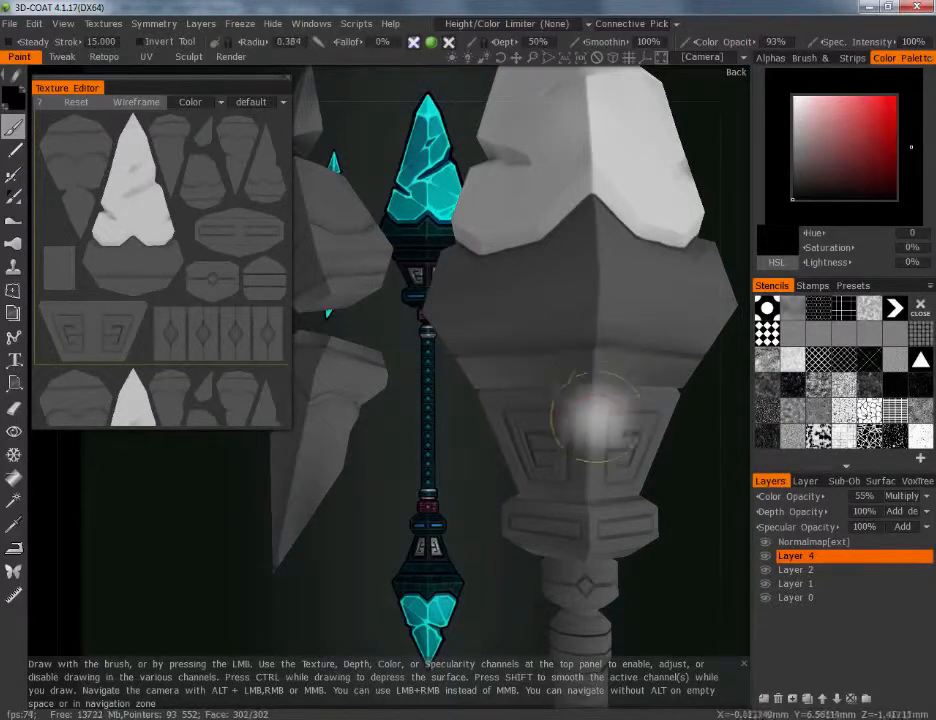
mouse_move(578, 404)
left_mouse_down()
mouse_move(578, 431)
mouse_move(580, 405)
left_mouse_up()
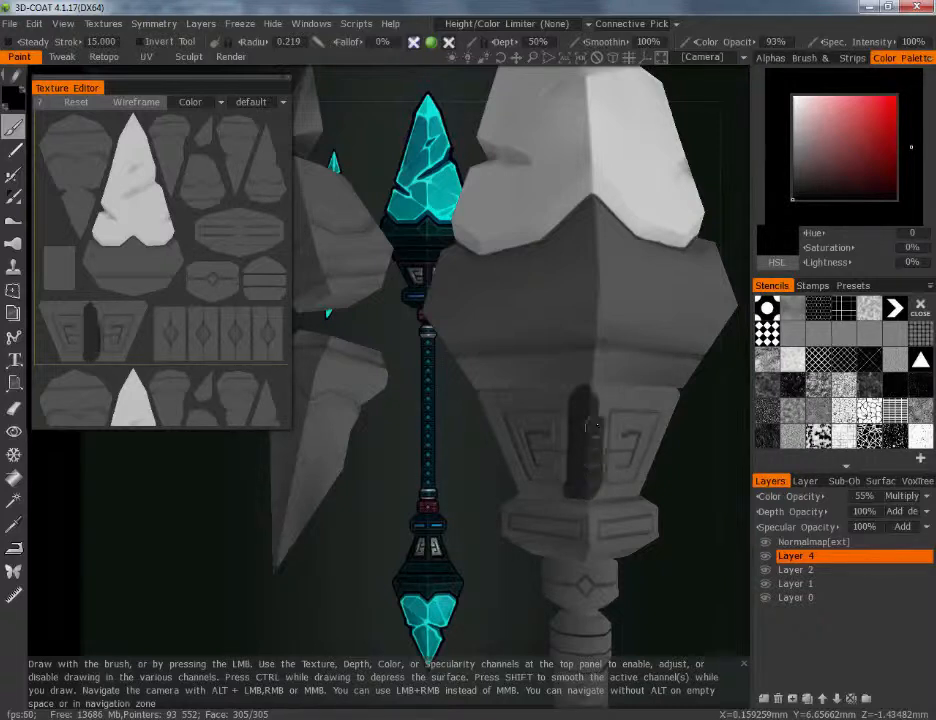
key("ctrl+z")
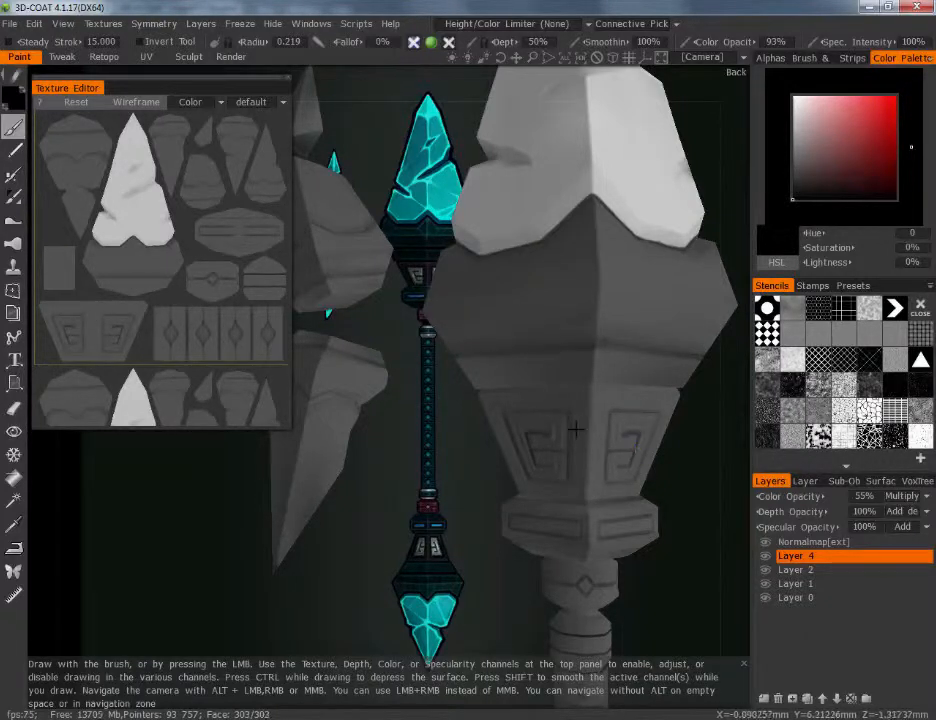
Enable X,Y,Z Mirror symmetry across the X axis in global space
left_click_drag(577, 428, 502, 452, "alt")
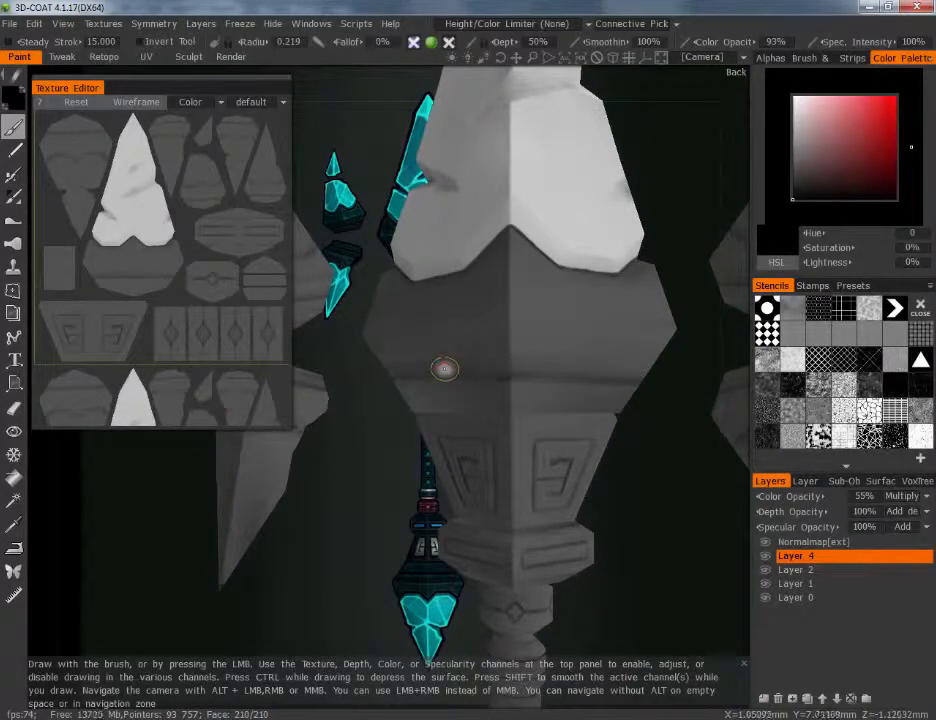
left_click_drag(445, 369, 464, 359, "alt")
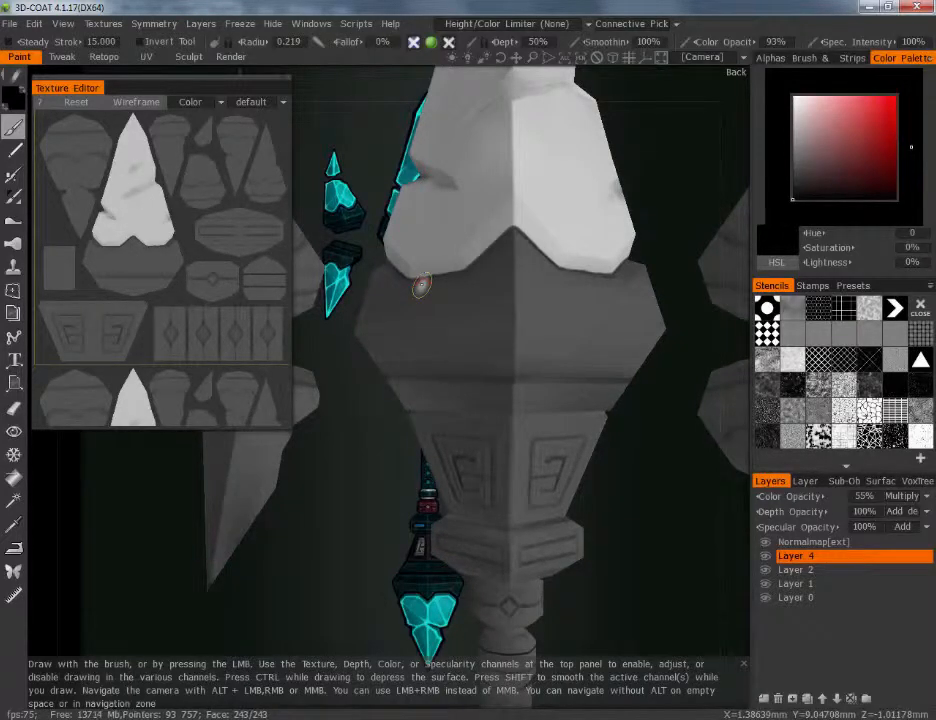
left_click_drag(470, 390, 625, 376, "alt")
left_click_drag(488, 323, 423, 317, "alt")
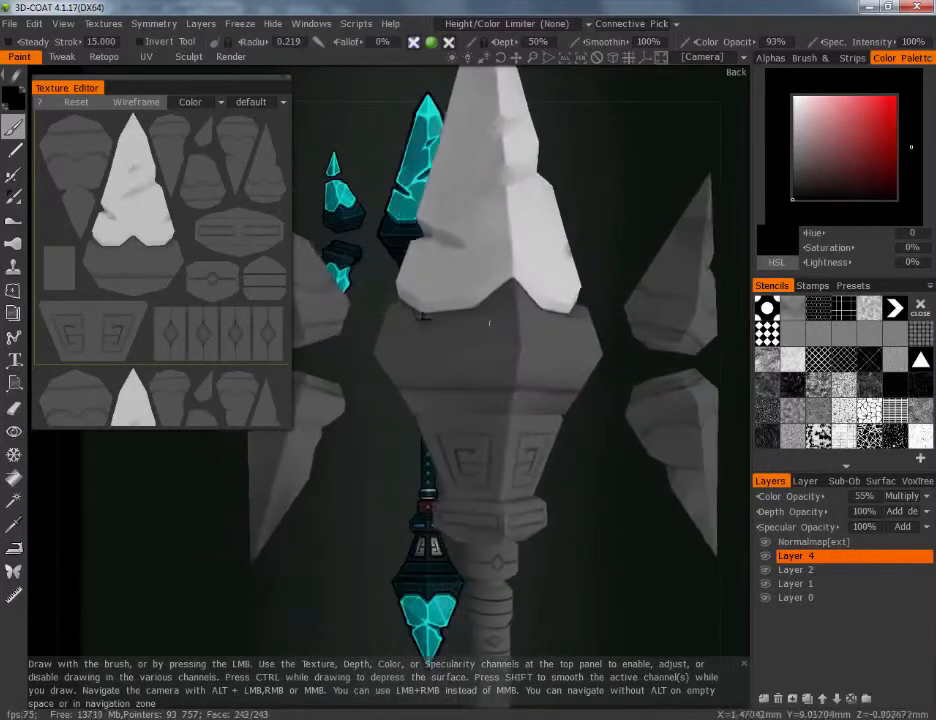
left_click(152, 24)
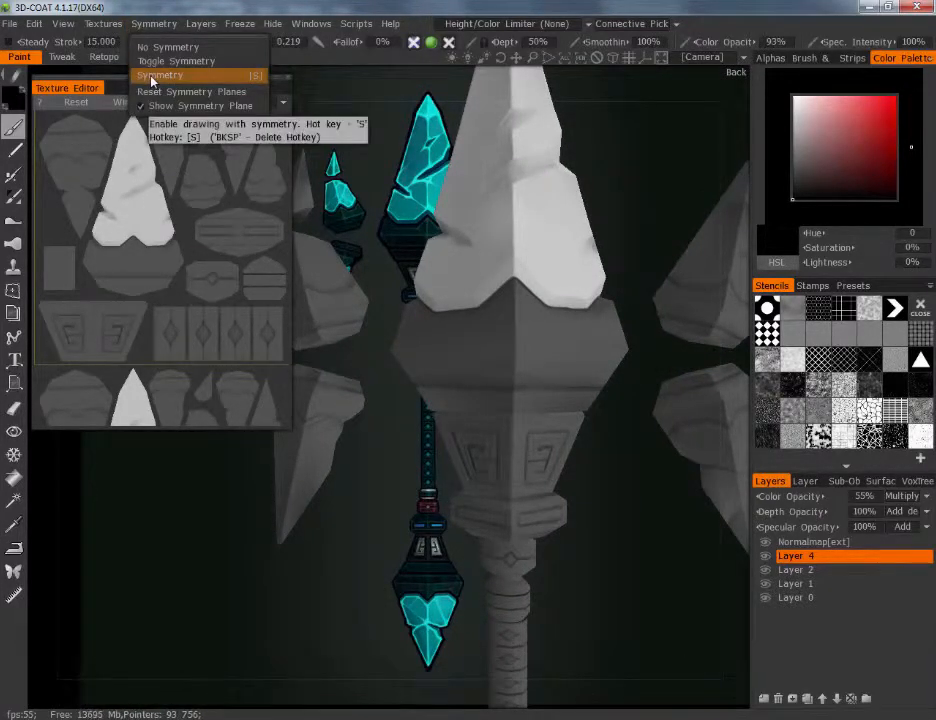
left_click(152, 76)
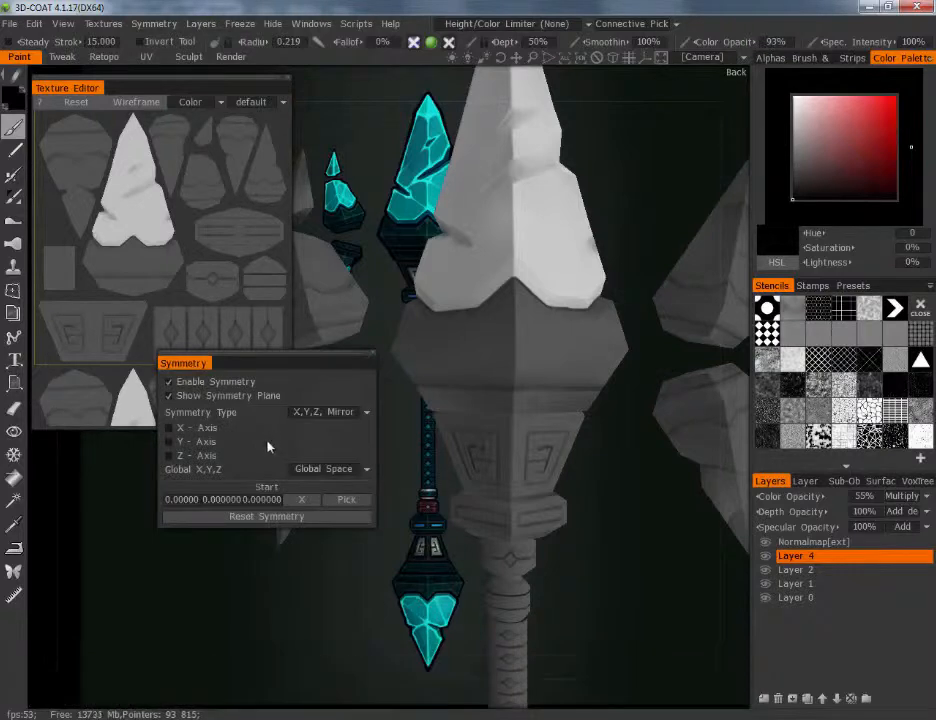
left_click(170, 428)
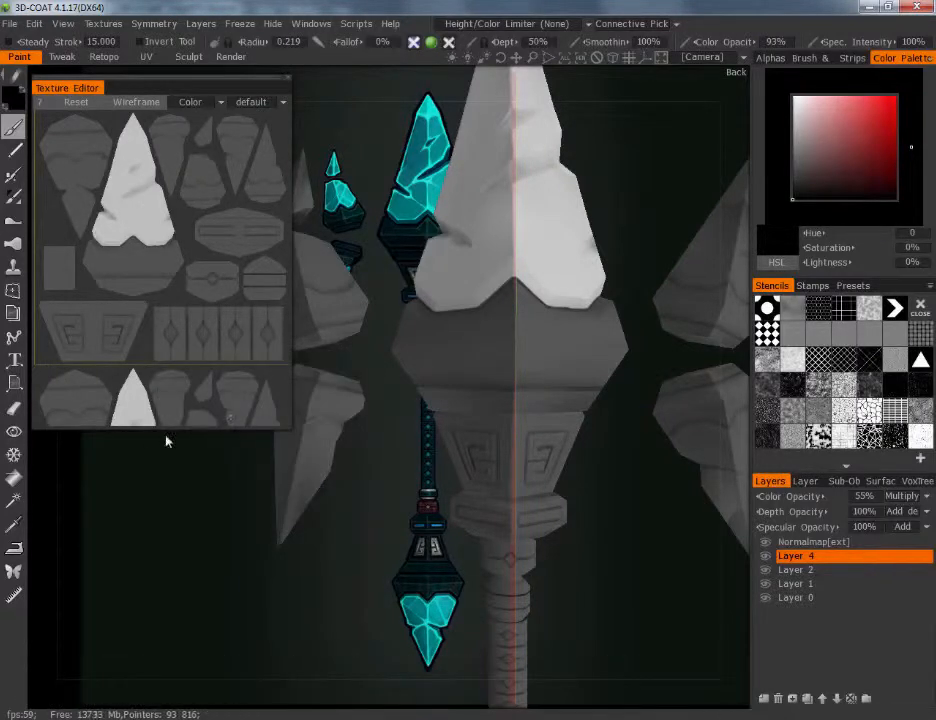
key("s")
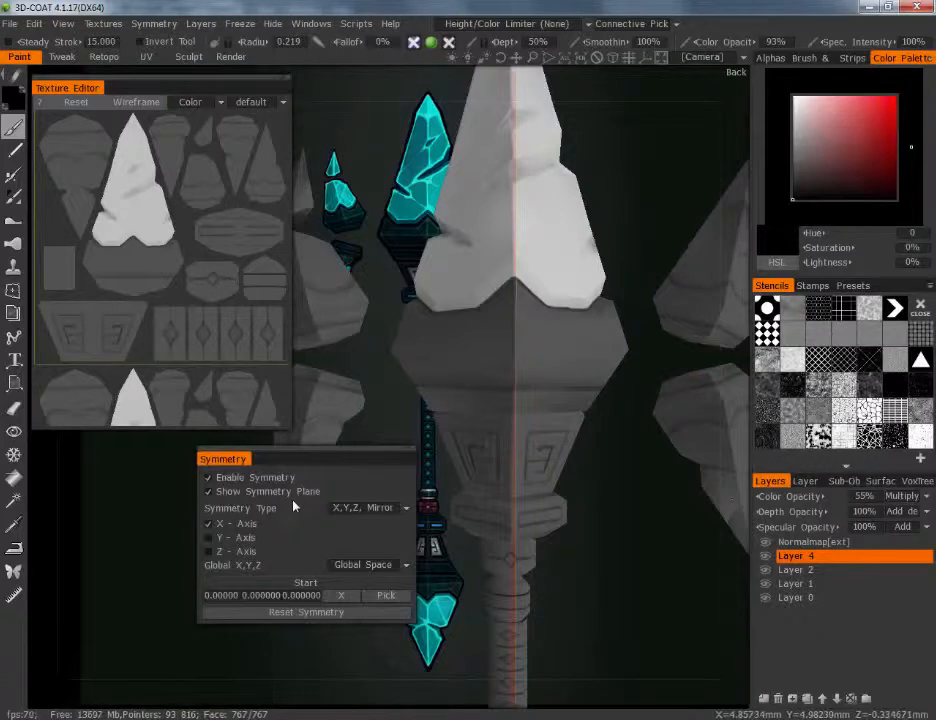
Paint the panel surface around the two rune carvings dark on Layer 4, leaving the runes themselves light
left_click_drag(576, 530, 543, 497)
mouse_move(452, 470)
left_mouse_down()
mouse_move(451, 447)
mouse_move(441, 503)
left_mouse_up()
mouse_move(446, 444)
left_mouse_down()
mouse_move(427, 430)
mouse_move(392, 430)
mouse_move(452, 428)
left_mouse_up()
left_click_drag(389, 427, 386, 429)
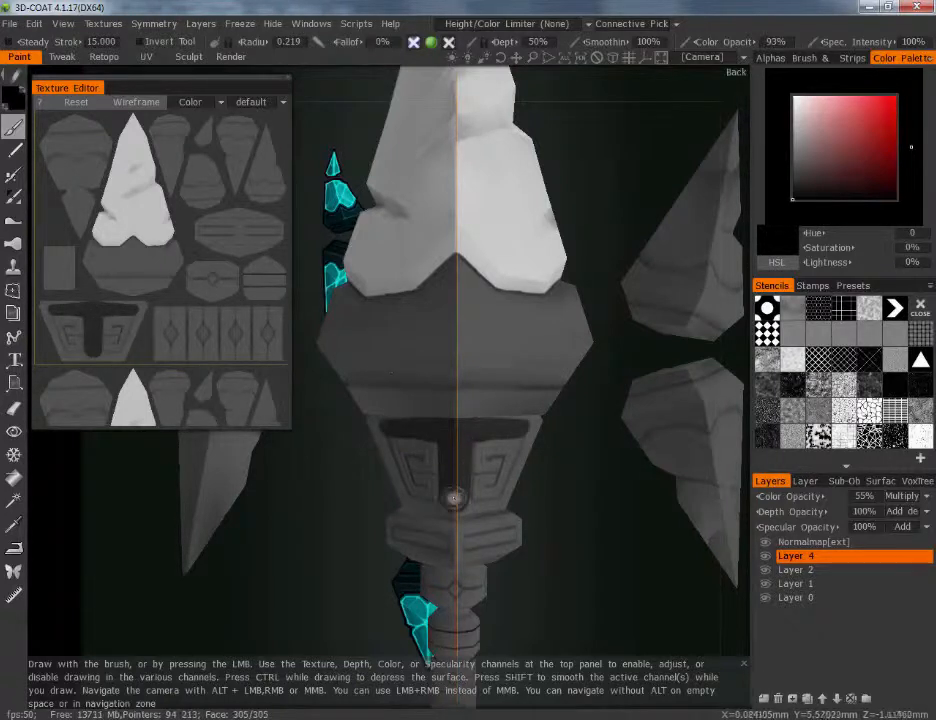
mouse_move(452, 502)
left_mouse_down()
mouse_move(438, 506)
mouse_move(501, 503)
mouse_move(424, 496)
left_mouse_up()
mouse_move(500, 500)
left_mouse_down()
mouse_move(518, 458)
mouse_move(641, 464)
mouse_move(595, 492)
left_mouse_up()
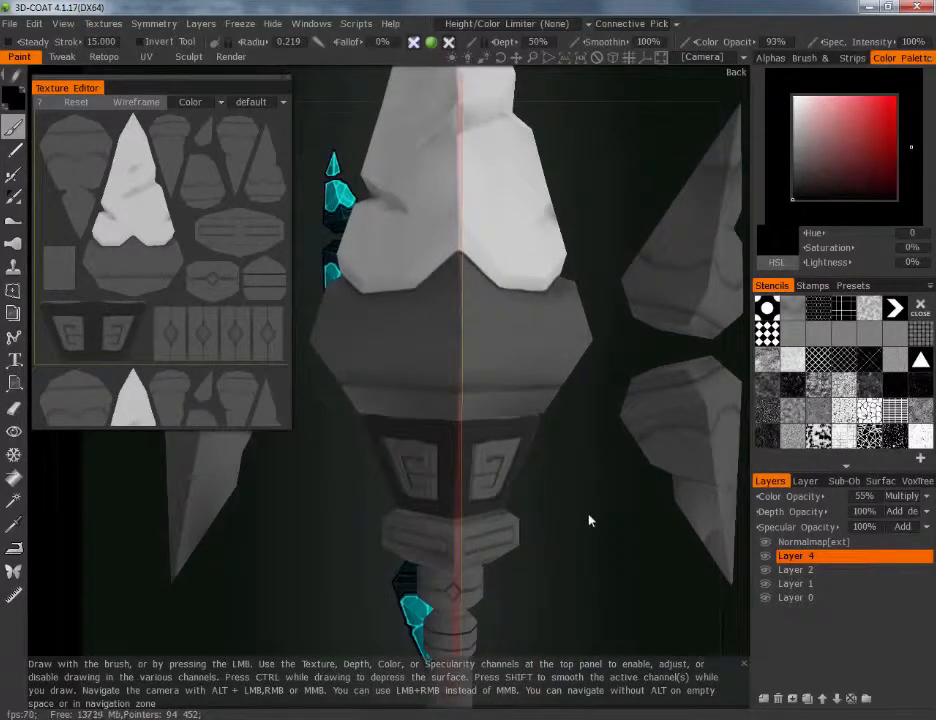
right_click_drag(516, 505, 539, 545, "alt")
Lower Layer 4's color opacity to 45%
middle_click_drag(539, 545, 617, 526, "alt")
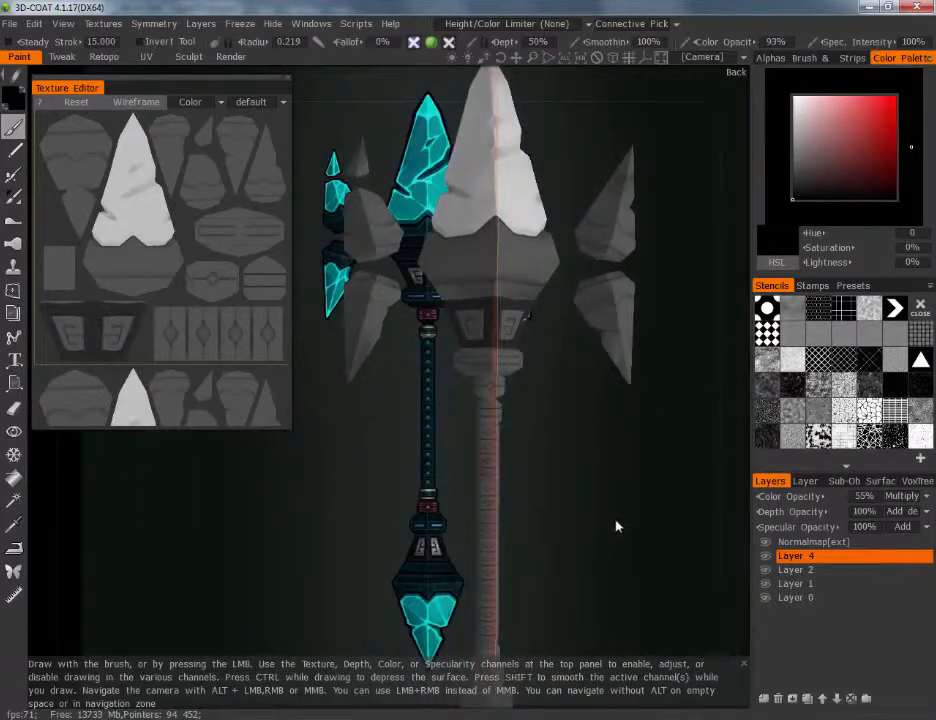
left_click_drag(617, 526, 637, 455, "alt")
left_click_drag(619, 517, 577, 436, "alt")
middle_click_drag(576, 430, 612, 376, "alt")
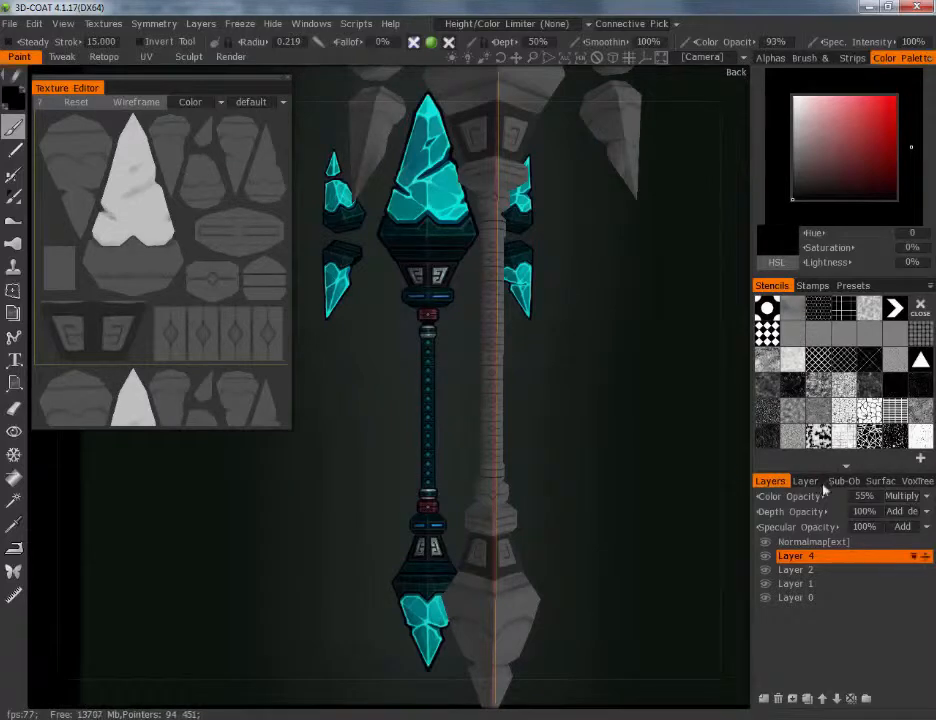
left_click_drag(786, 496, 768, 497)
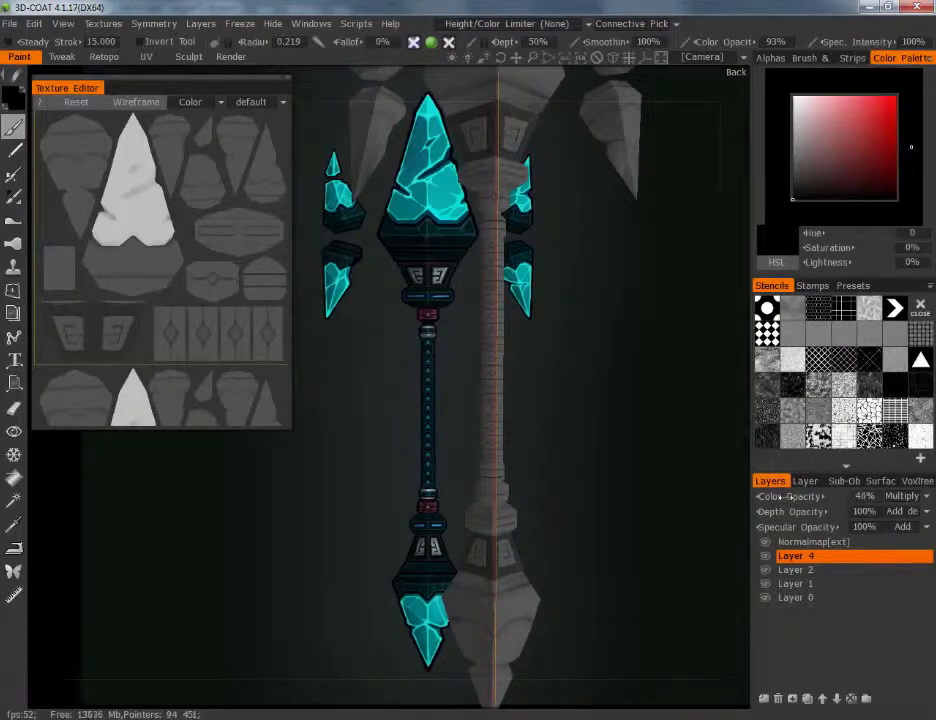
left_click_drag(786, 497, 790, 483)
Check the darkened rune panels along the staff and lower the brush's color opacity to 88%
left_click_drag(610, 493, 608, 478)
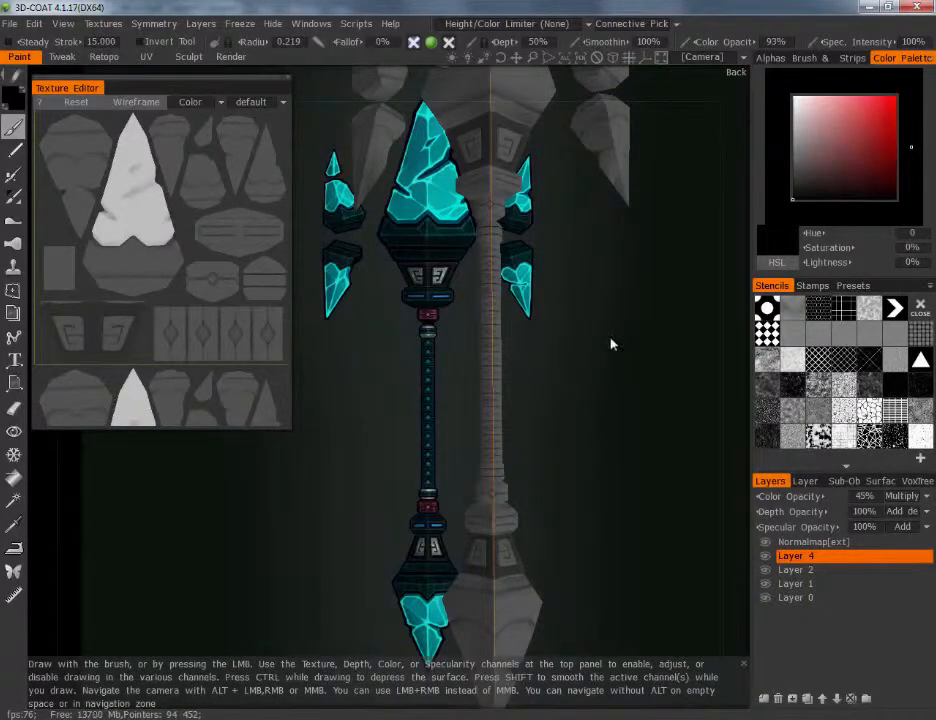
middle_click_drag(612, 345, 624, 648)
right_click_drag(612, 536, 605, 513)
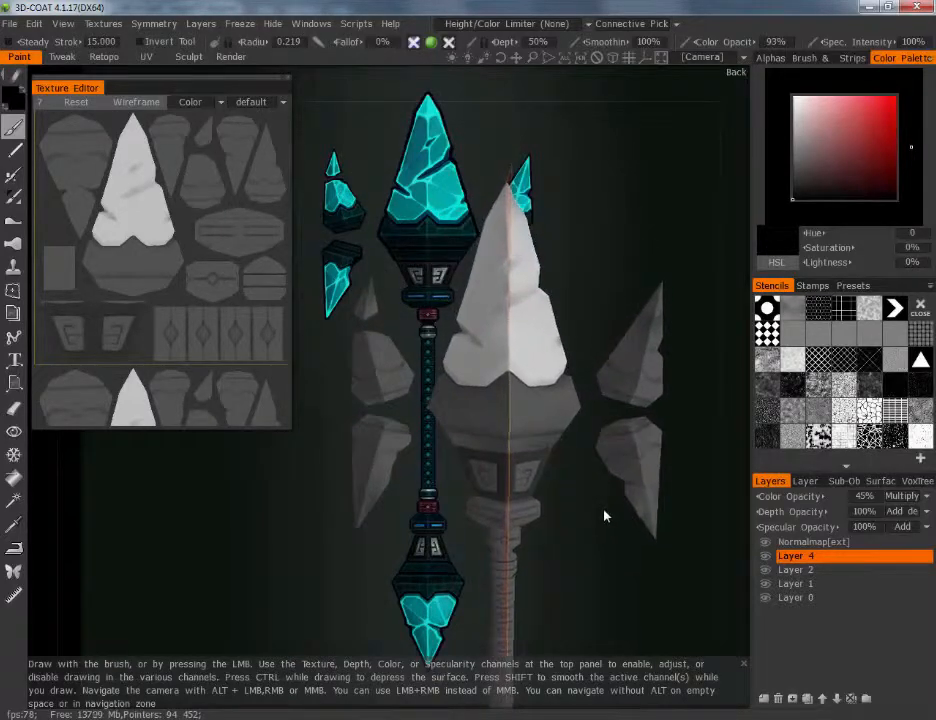
left_click_drag(605, 513, 582, 481)
middle_click_drag(582, 481, 566, 506)
right_click_drag(566, 506, 610, 461)
middle_click_drag(611, 465, 629, 430)
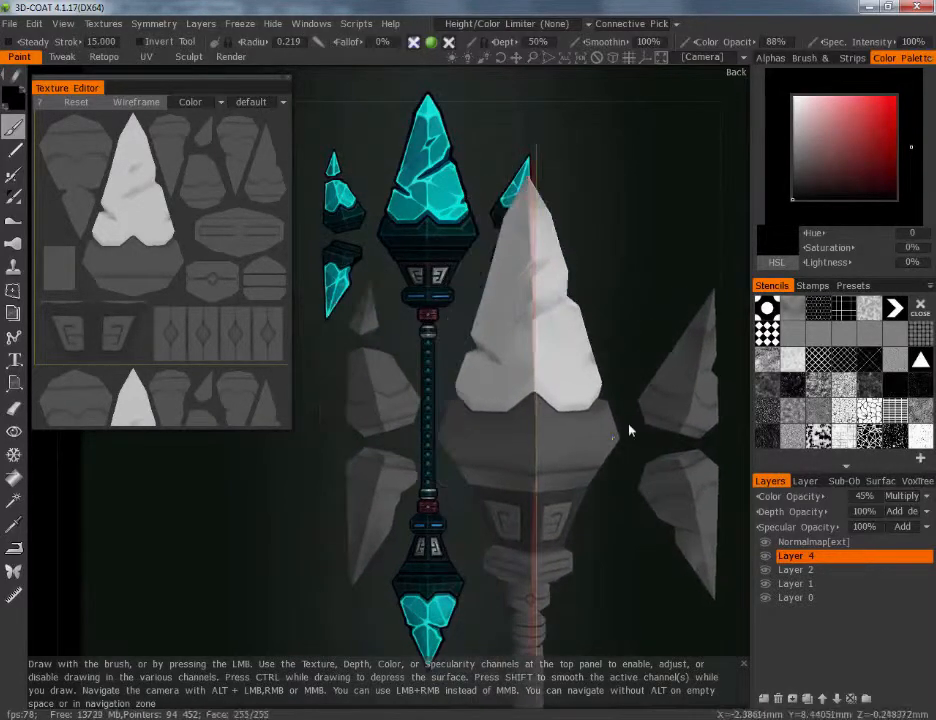
middle_click_drag(558, 461, 547, 432)
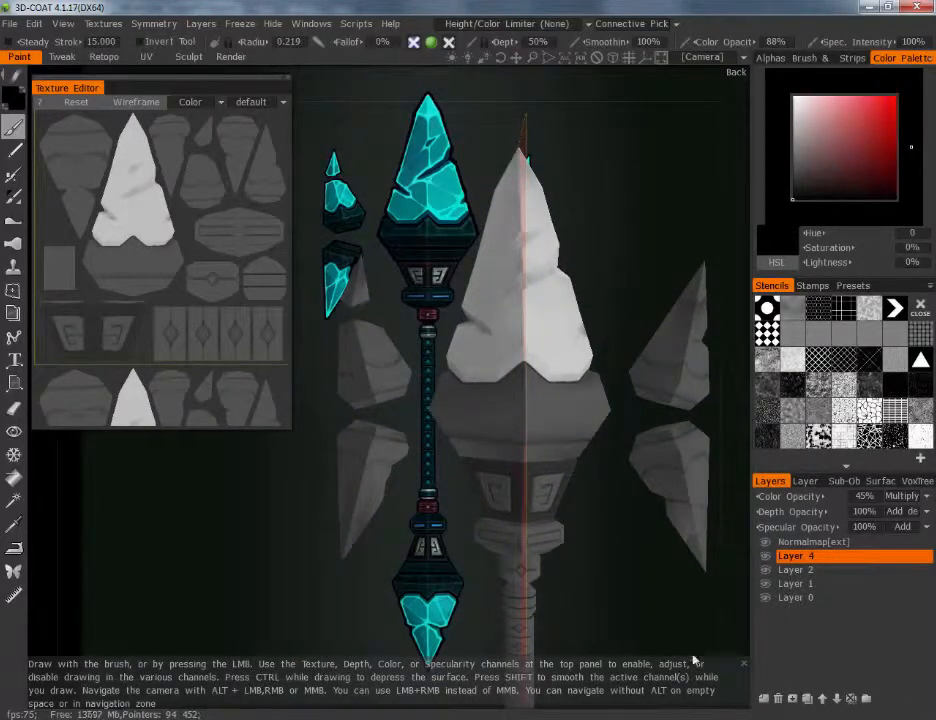
Add a new layer above Layer 4 and set it to Multiply with 52% color opacity
left_click(764, 698)
left_click(900, 496)
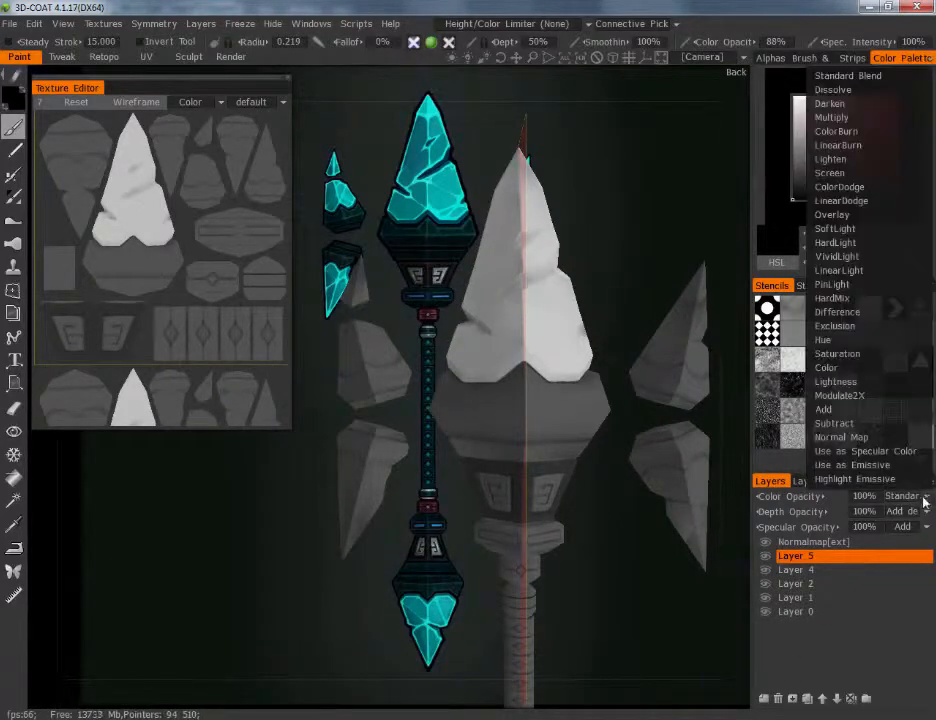
left_click(868, 118)
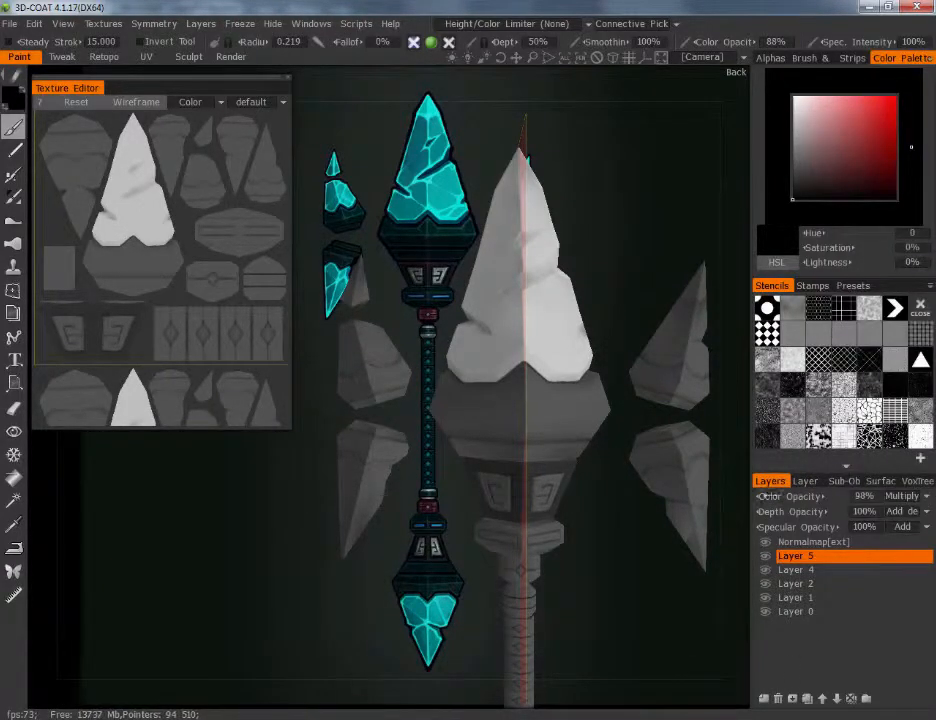
left_click_drag(764, 496, 737, 498)
Paint a dark contact shadow on the collar along the main crystal's lower edge on Layer 5, using a 0.103 brush radius
scroll(439, 397, "up", 5)
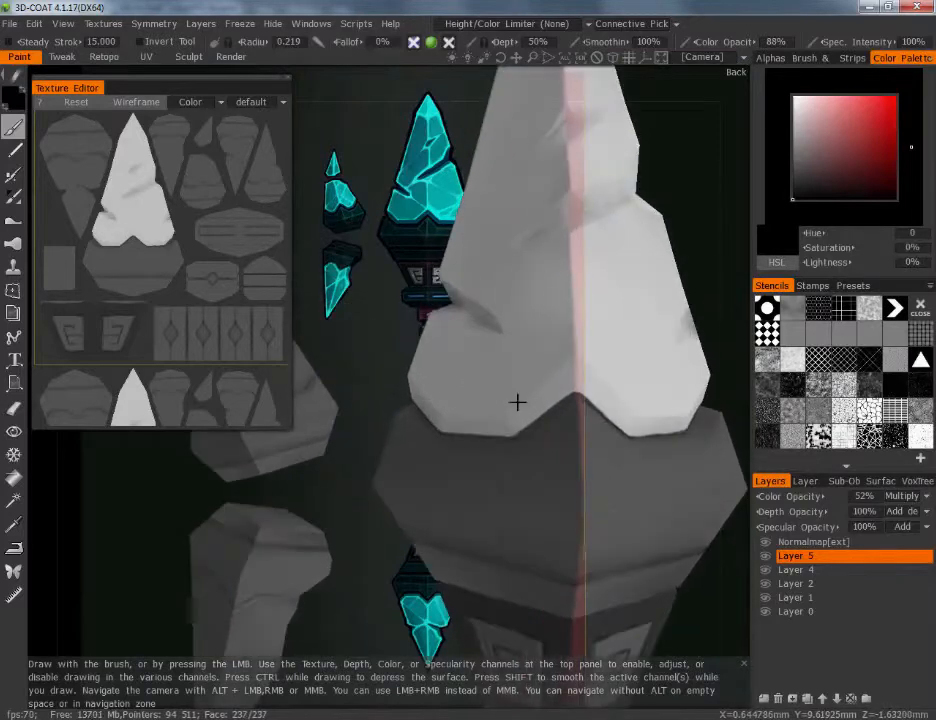
right_click_drag(432, 385, 417, 402)
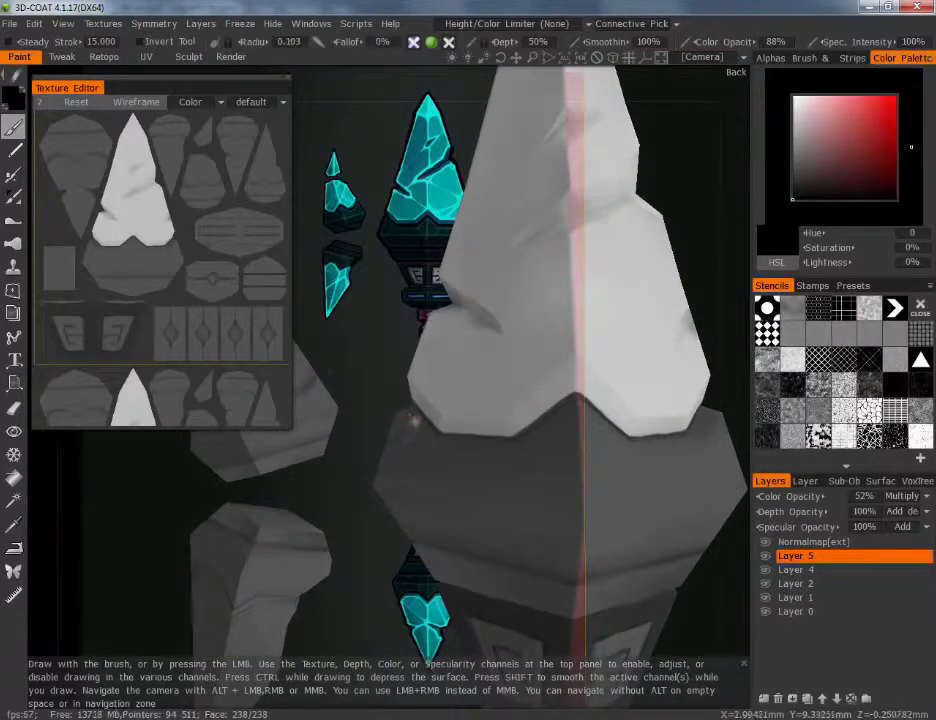
left_click_drag(431, 440, 409, 424)
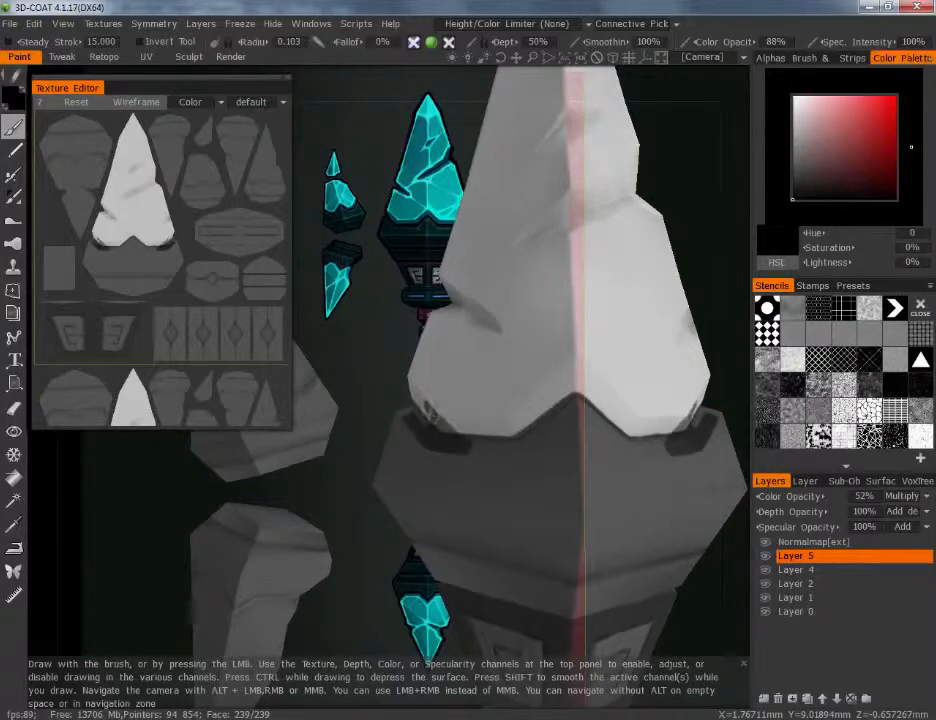
mouse_move(447, 437)
left_mouse_down()
mouse_move(489, 445)
mouse_move(461, 451)
left_mouse_up()
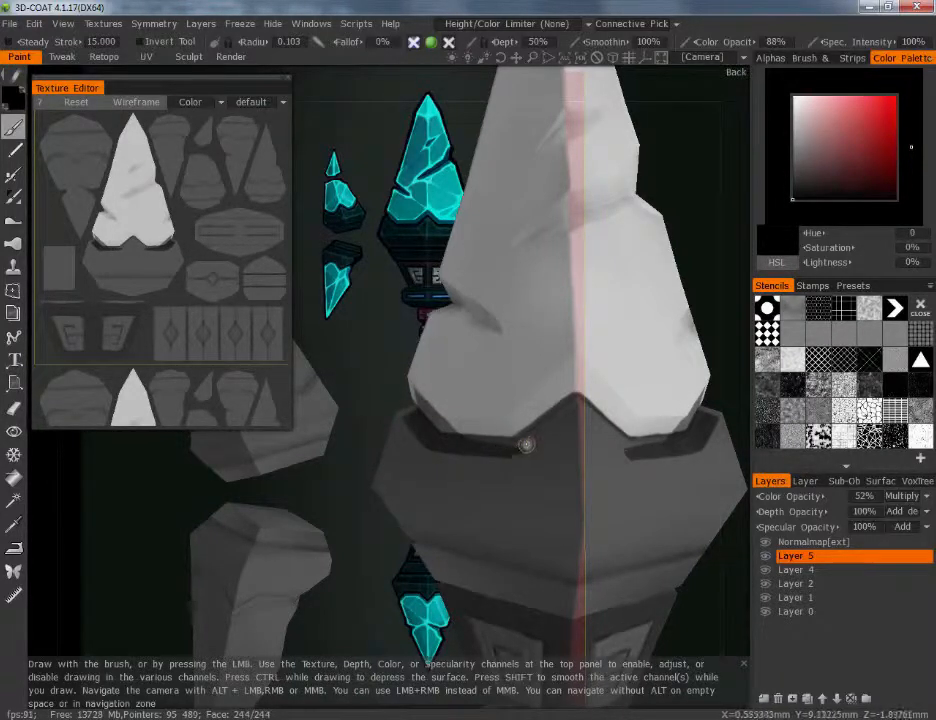
left_click_drag(368, 604, 446, 528)
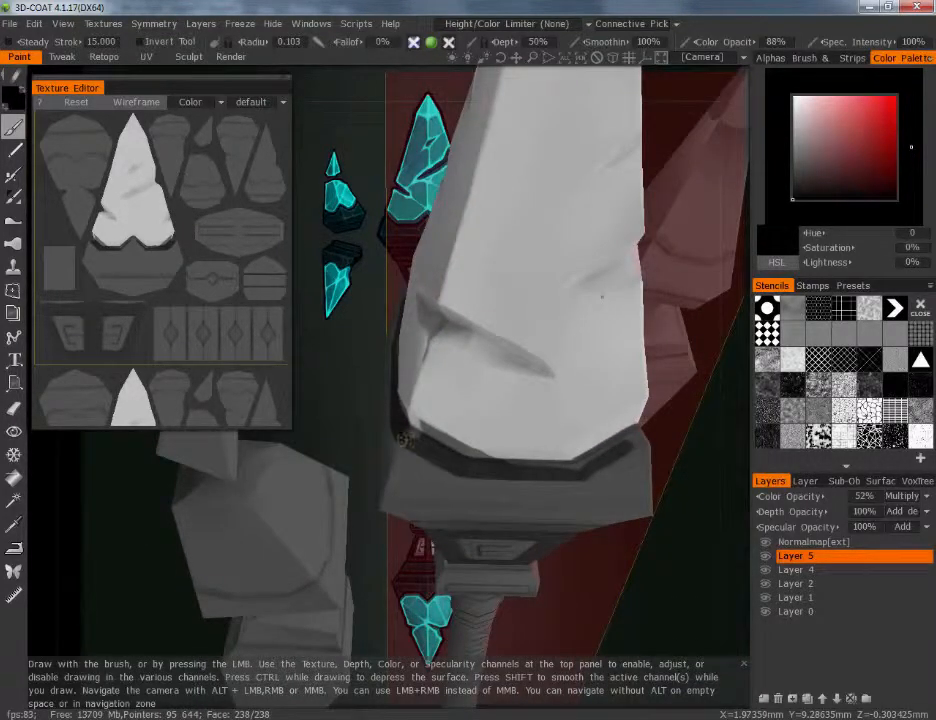
Darken the bevelled lower rim of the main crystal on Layer 5 and lower the layer's color opacity to 30%
left_click_drag(351, 376, 368, 330)
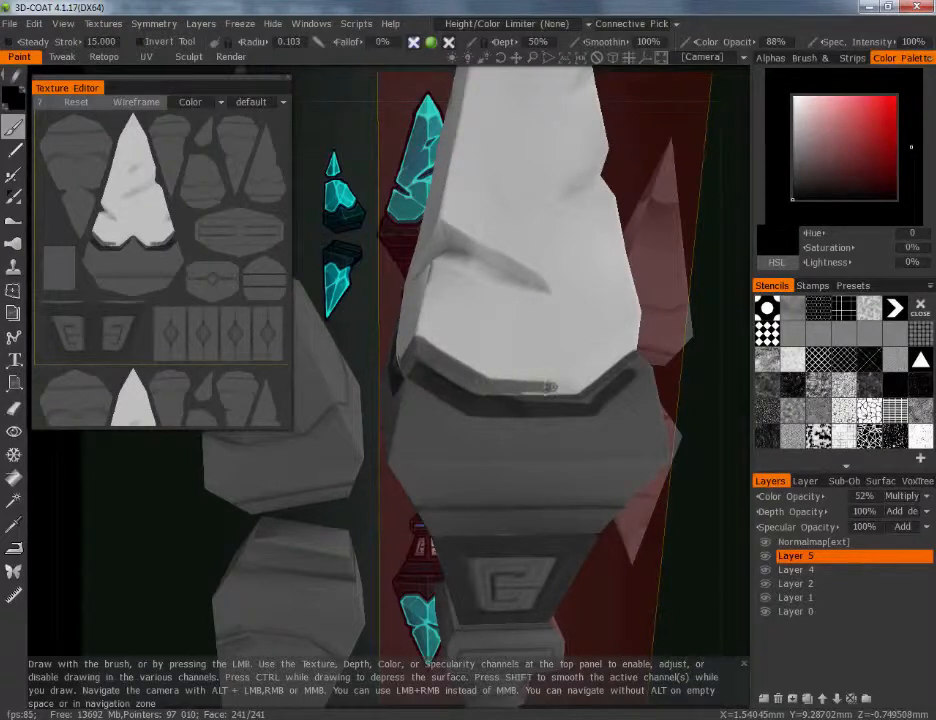
left_click_drag(516, 389, 497, 386, "alt")
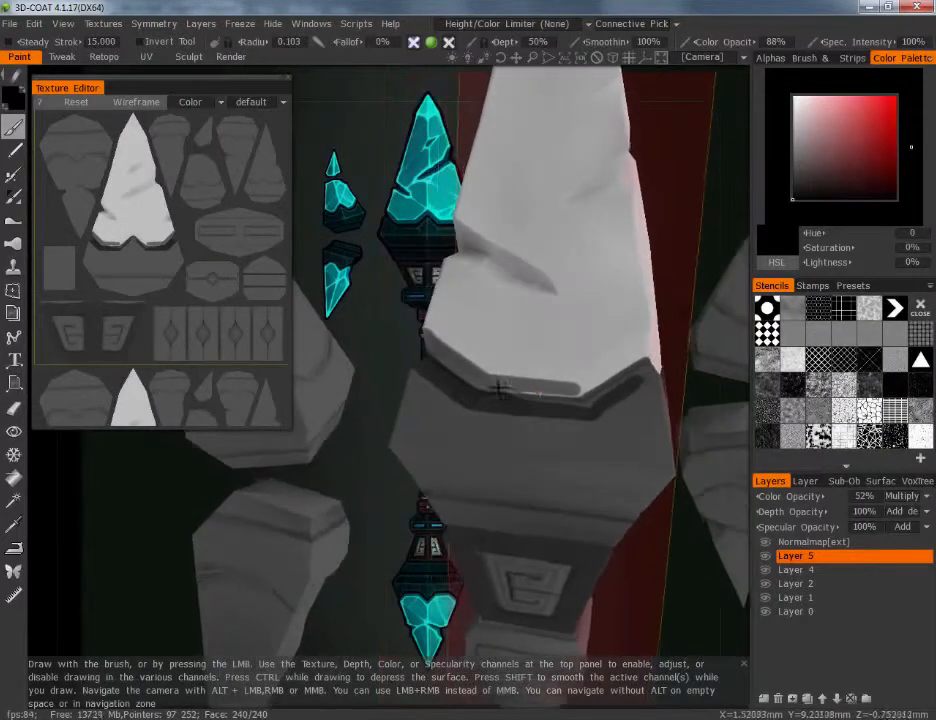
mouse_move(585, 393)
left_mouse_down()
mouse_move(641, 342)
mouse_move(581, 388)
left_mouse_up()
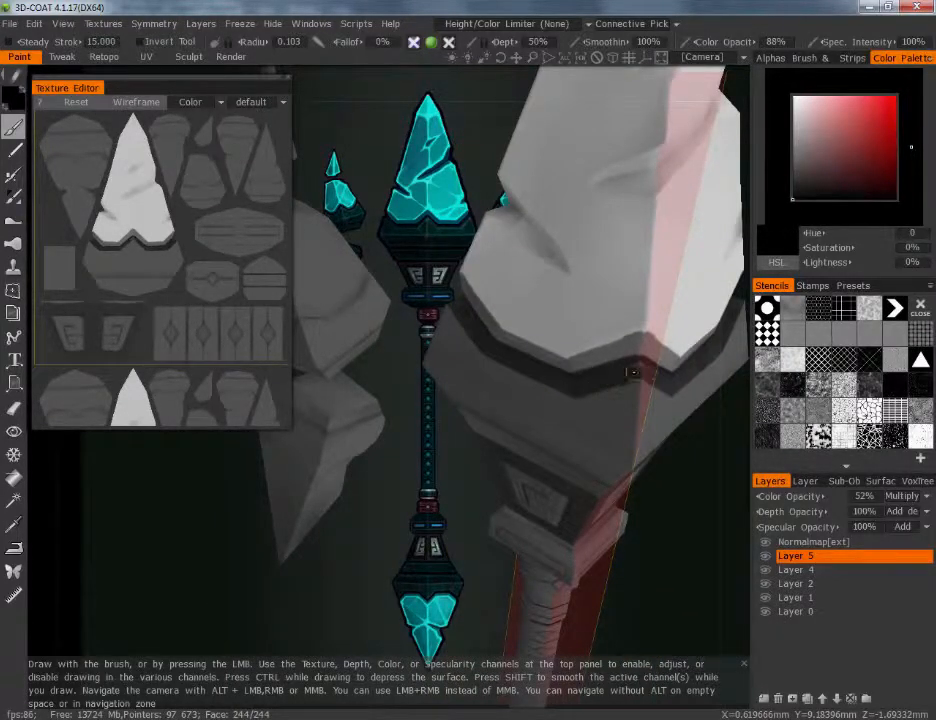
left_click_drag(589, 407, 631, 445, "alt+shift")
right_click_drag(631, 445, 705, 500, "alt")
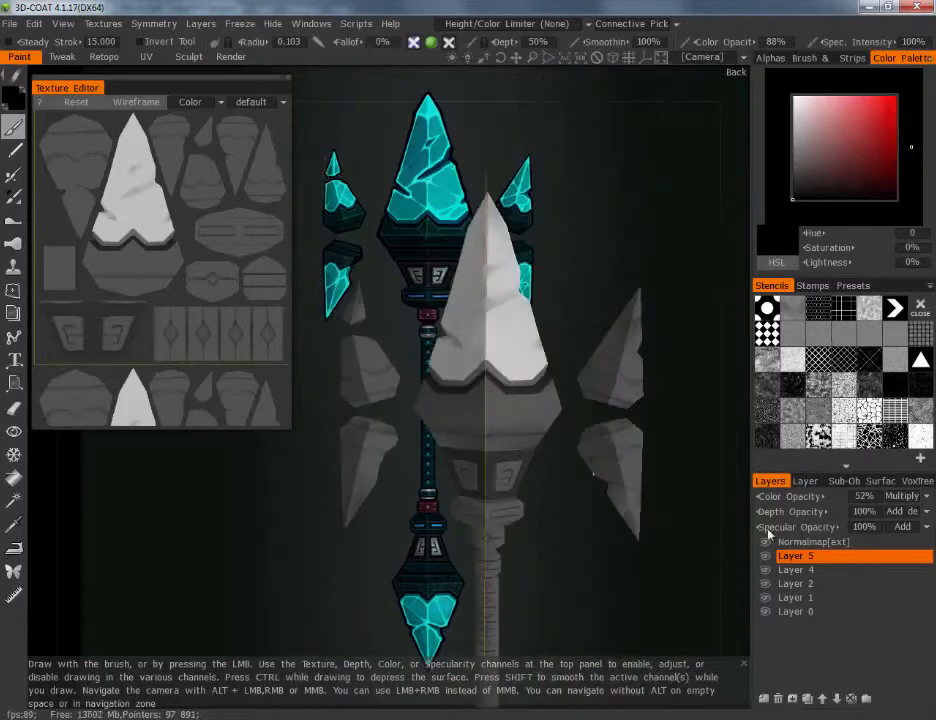
left_click_drag(786, 497, 756, 499)
Paint the recessed groove around the lower part of the collar dark on Layer 5
right_click_drag(652, 440, 618, 339, "alt")
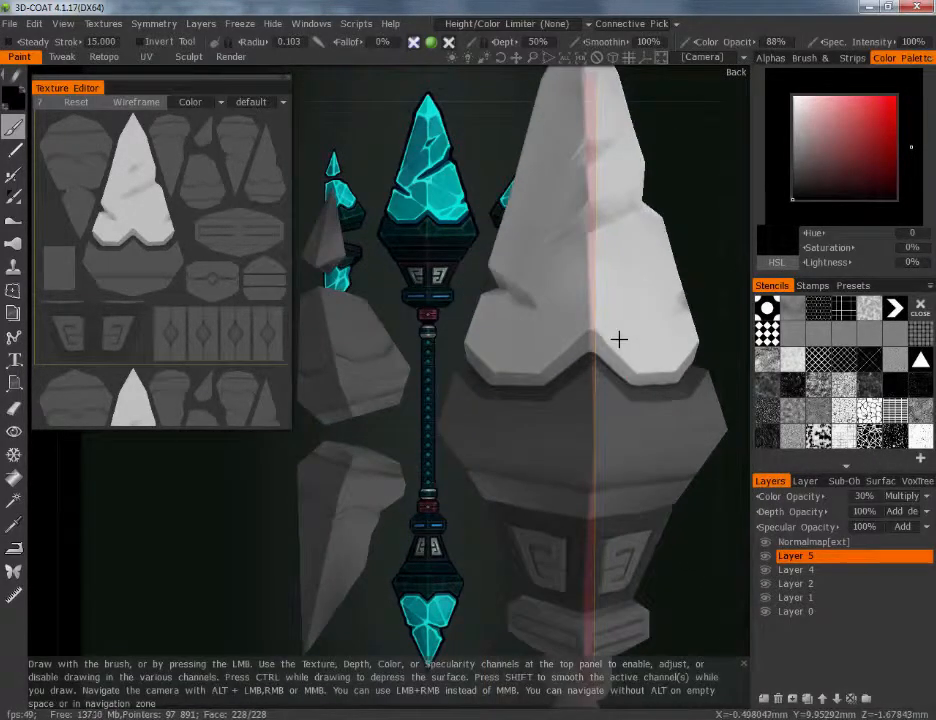
middle_click_drag(640, 350, 560, 357, "alt")
left_click_drag(560, 357, 579, 401, "alt")
middle_click_drag(579, 401, 612, 324, "alt")
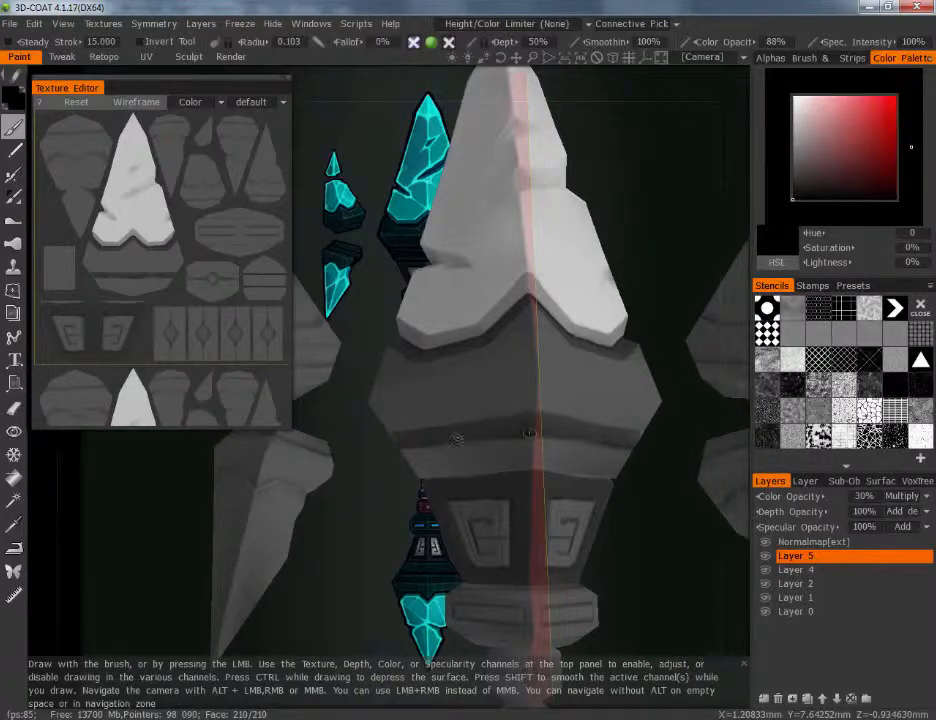
left_click_drag(447, 434, 490, 400, "alt+shift")
right_click_drag(490, 400, 604, 500, "alt")
right_click_drag(608, 400, 568, 549, "alt")
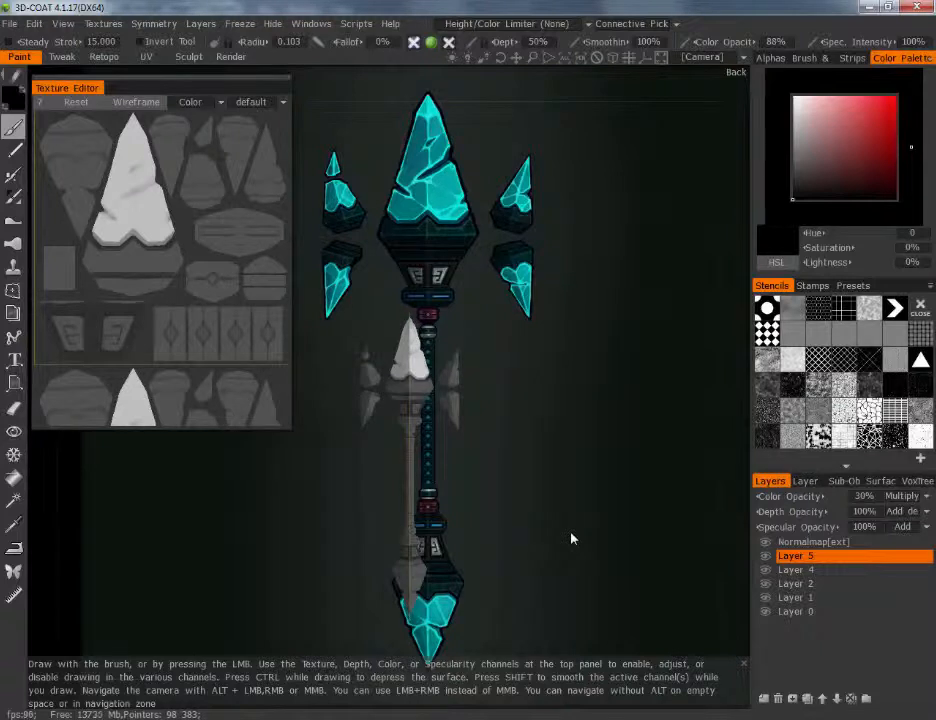
Compare the whole staff with the reference concept and lower the brush's color opacity to 82%
middle_click_drag(569, 428, 640, 428, "alt")
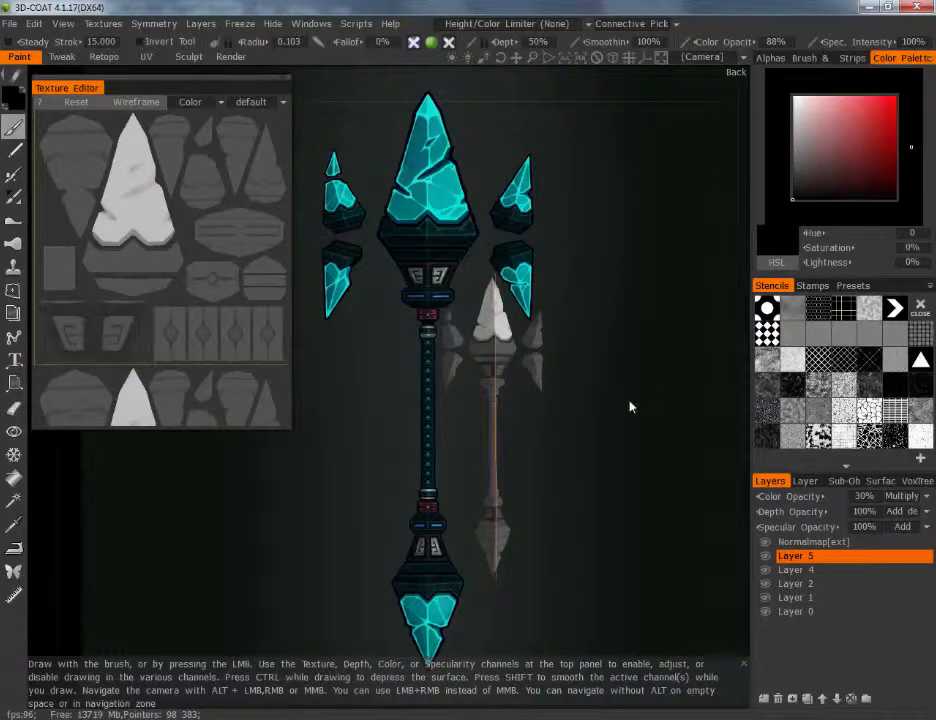
middle_click_drag(604, 422, 530, 414, "alt")
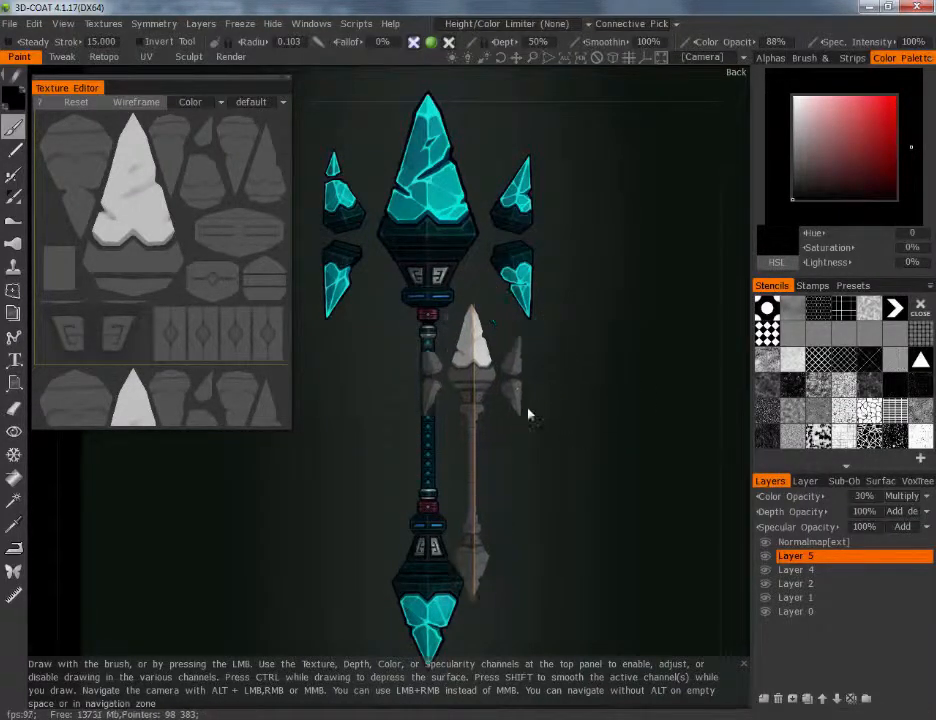
right_click_drag(530, 414, 541, 328, "alt")
middle_click_drag(631, 294, 639, 277, "alt")
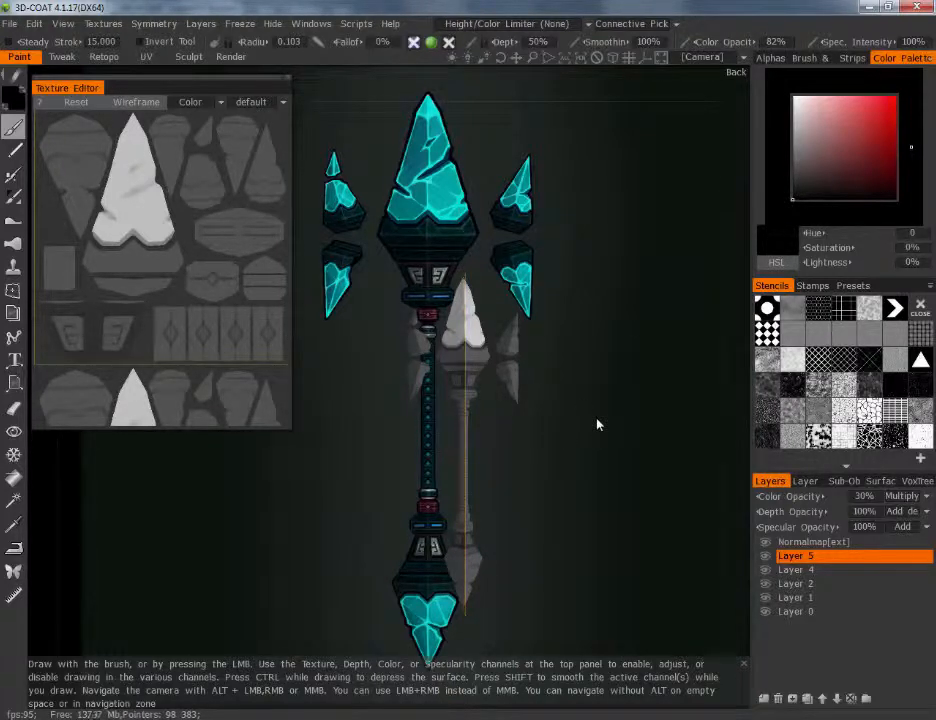
middle_click_drag(549, 441, 617, 421)
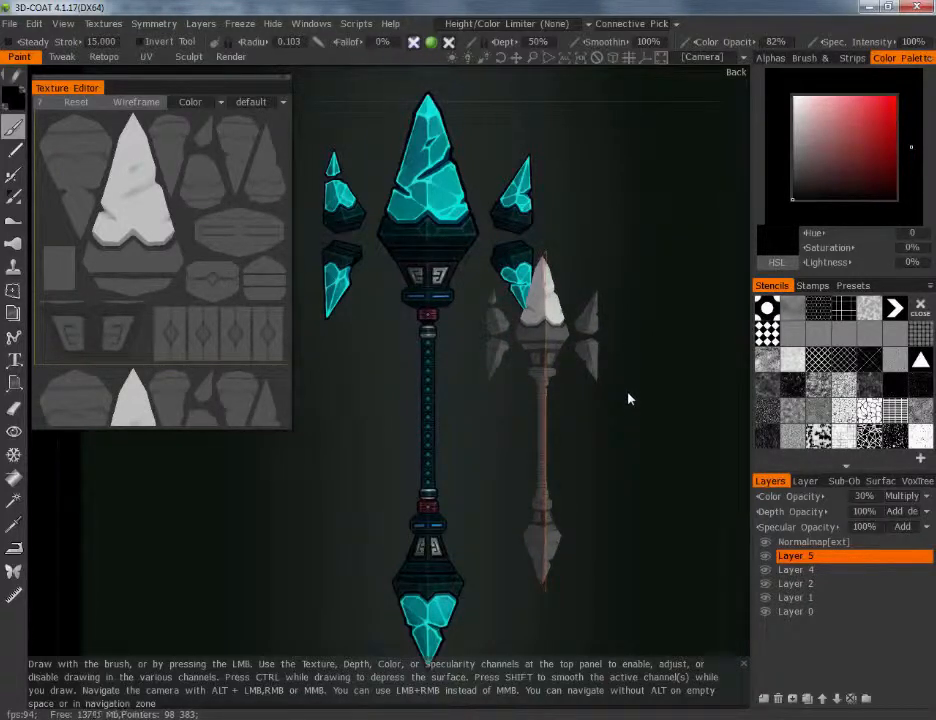
middle_click_drag(650, 450, 604, 479)
right_click_drag(604, 479, 522, 397)
middle_click_drag(522, 397, 441, 476)
right_click_drag(441, 476, 646, 582)
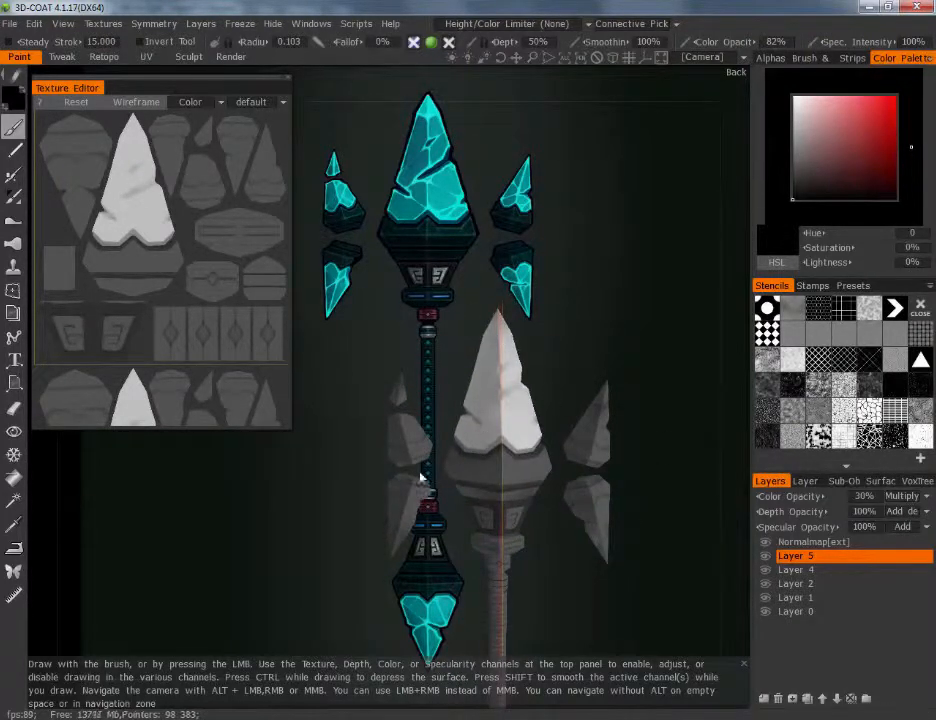
Turn off mirror symmetry on the X axis
key("s")
key("s")
key("s")
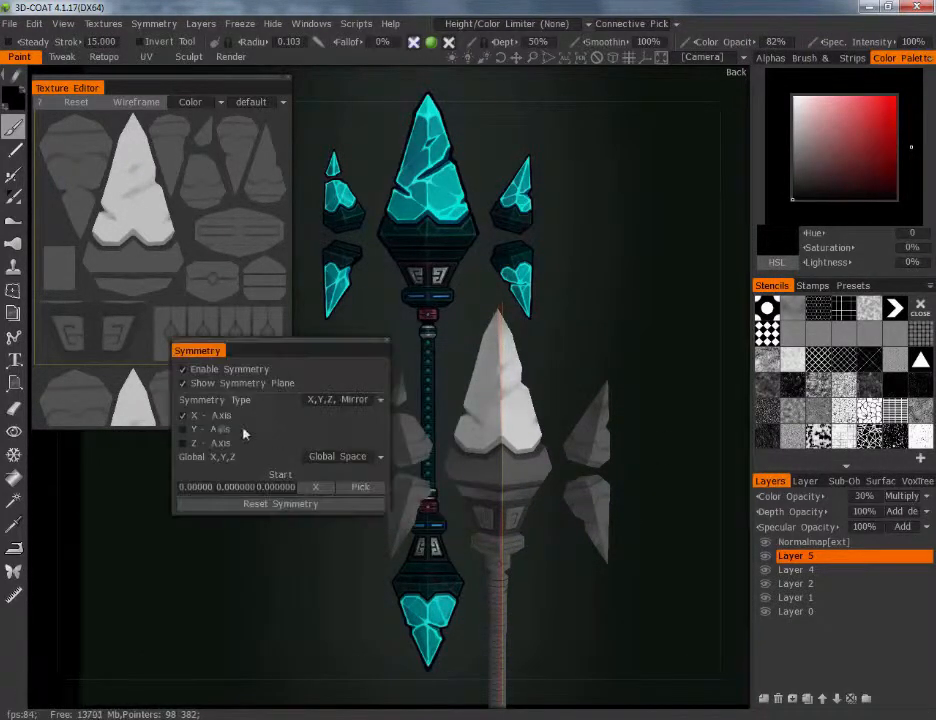
left_click(185, 417)
right_click_drag(671, 478, 579, 373)
middle_click_drag(579, 373, 477, 387)
right_click_drag(477, 387, 564, 376)
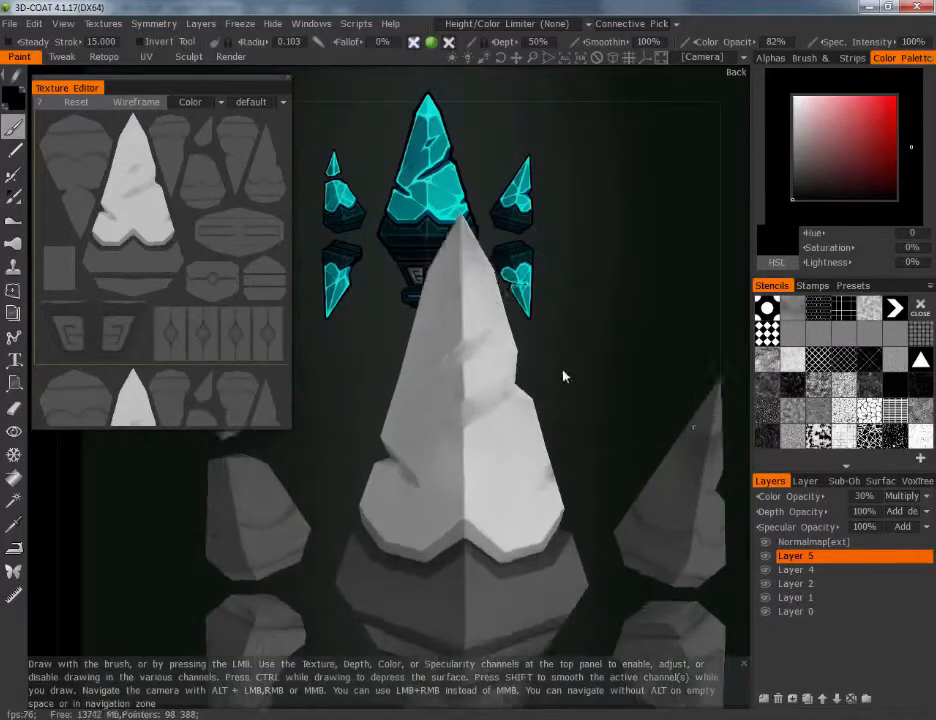
Add a new layer above Layer 5 and set it to Multiply with 82% color opacity
middle_click_drag(563, 376, 567, 295)
left_click(764, 699)
left_click(927, 499)
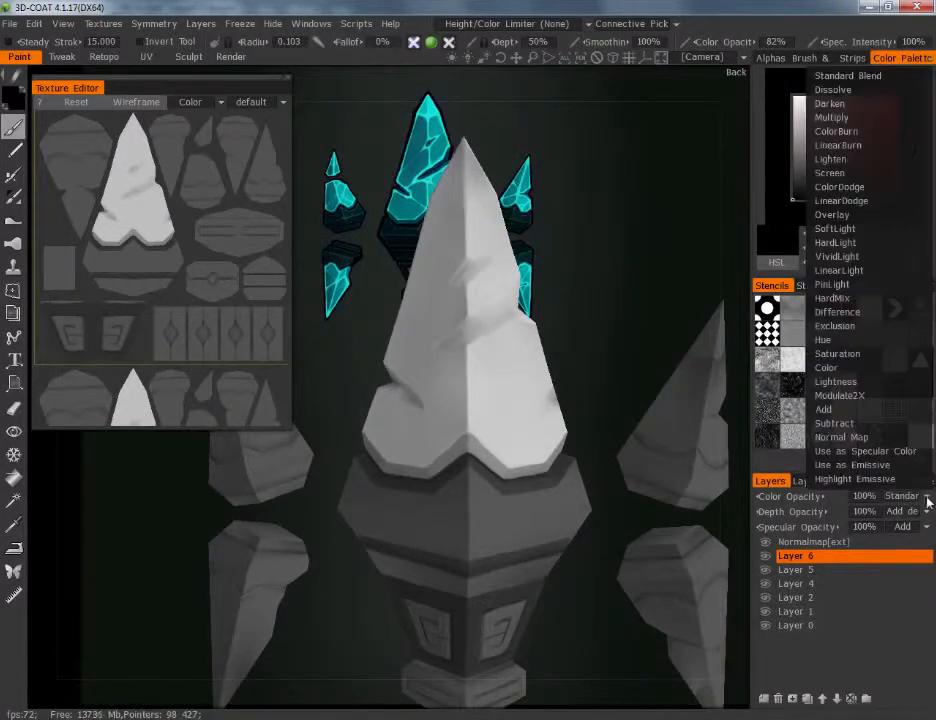
left_click(852, 118)
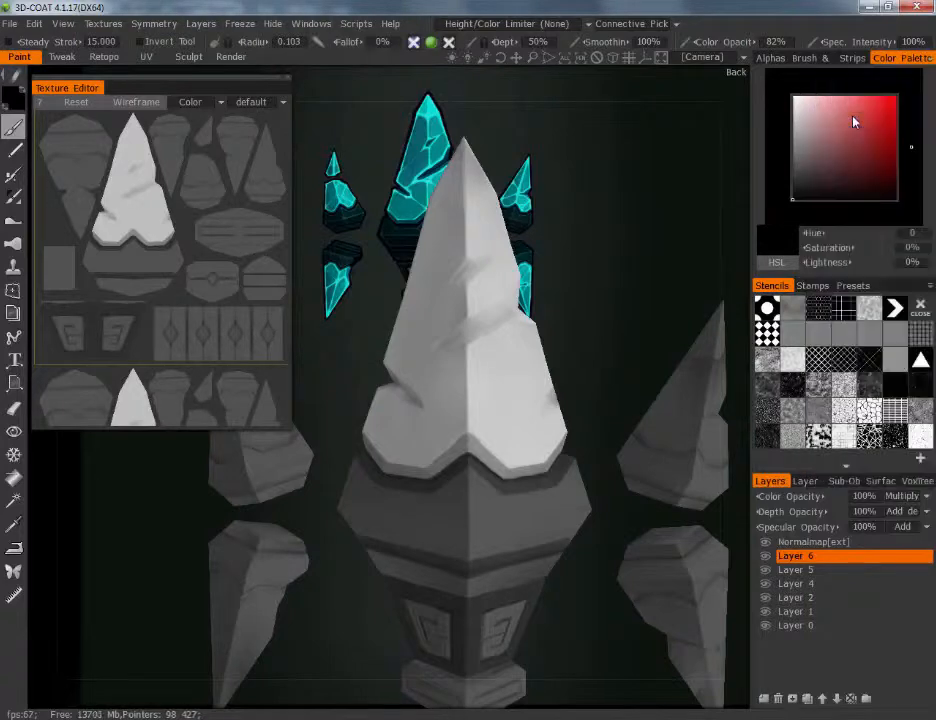
left_click_drag(784, 496, 767, 497)
right_click_drag(650, 527, 608, 430, "alt")
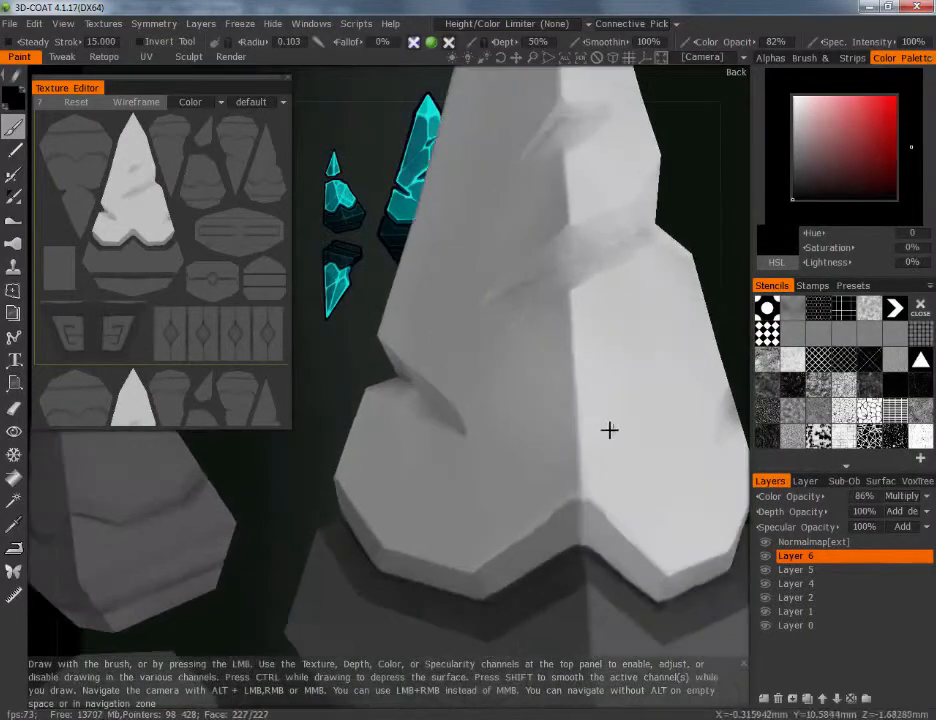
middle_click_drag(608, 430, 598, 434, "alt")
left_click_drag(783, 498, 778, 498)
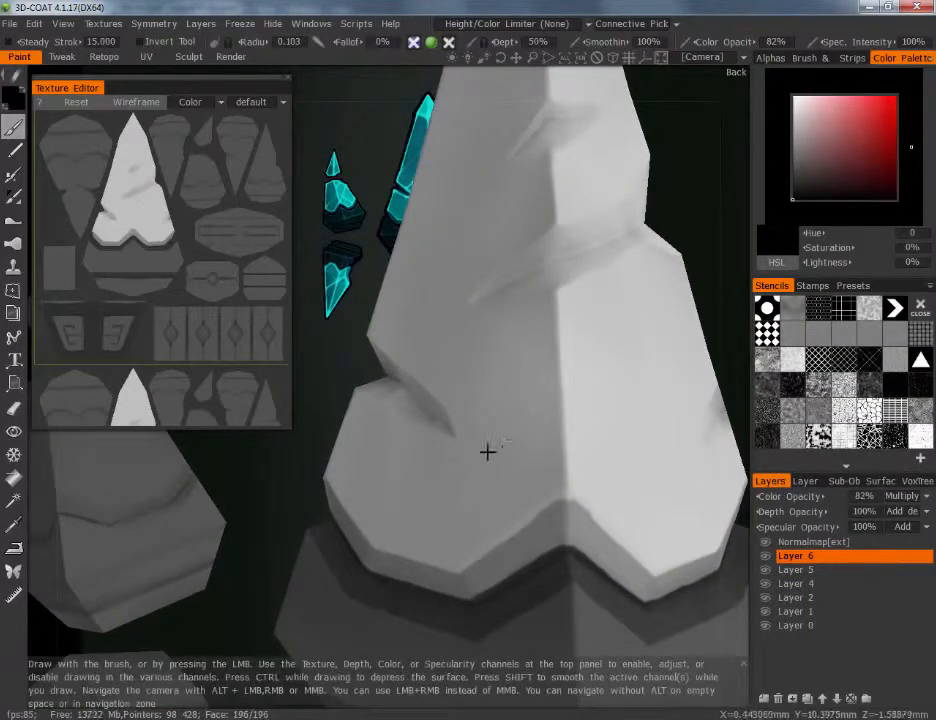
Fill the main crystal's side notch with dark paint at a 0.078 brush radius and lower Layer 6's color opacity to 31%
left_click_drag(487, 451, 569, 406, "alt")
key("bracketleft")
key("bracketleft")
mouse_move(357, 403)
left_mouse_down()
mouse_move(386, 414)
mouse_move(370, 418)
mouse_move(432, 432)
left_mouse_up()
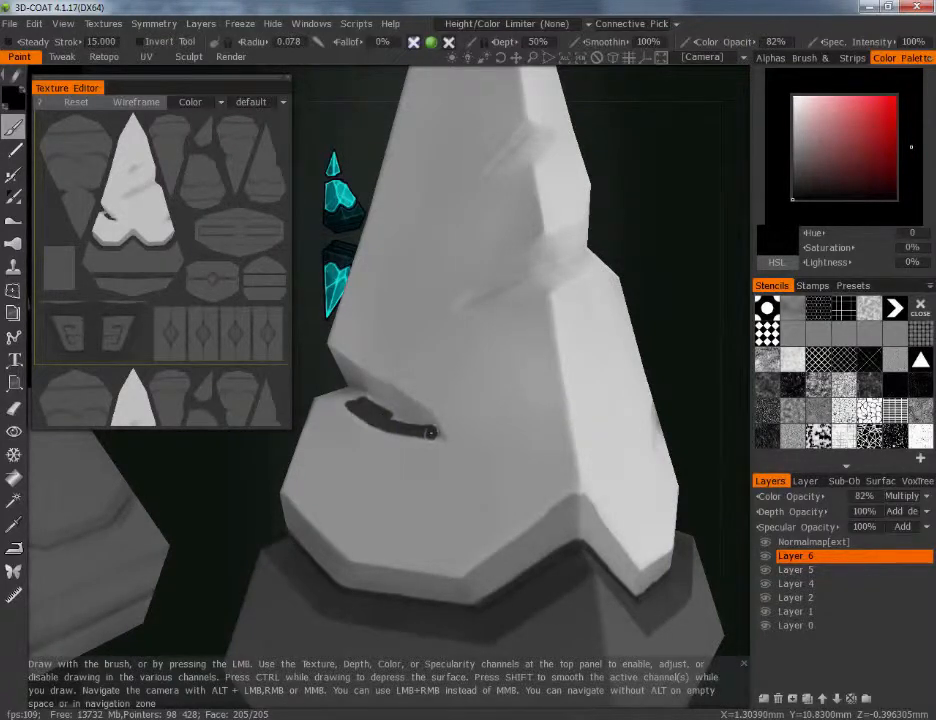
left_click_drag(349, 371, 405, 414)
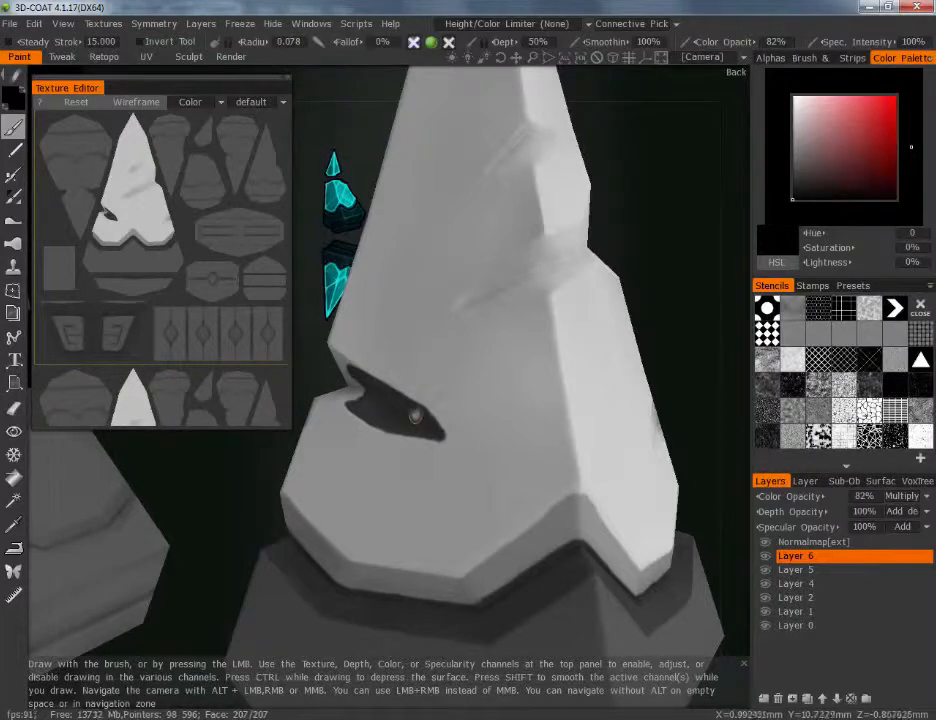
middle_click_drag(402, 581, 789, 496)
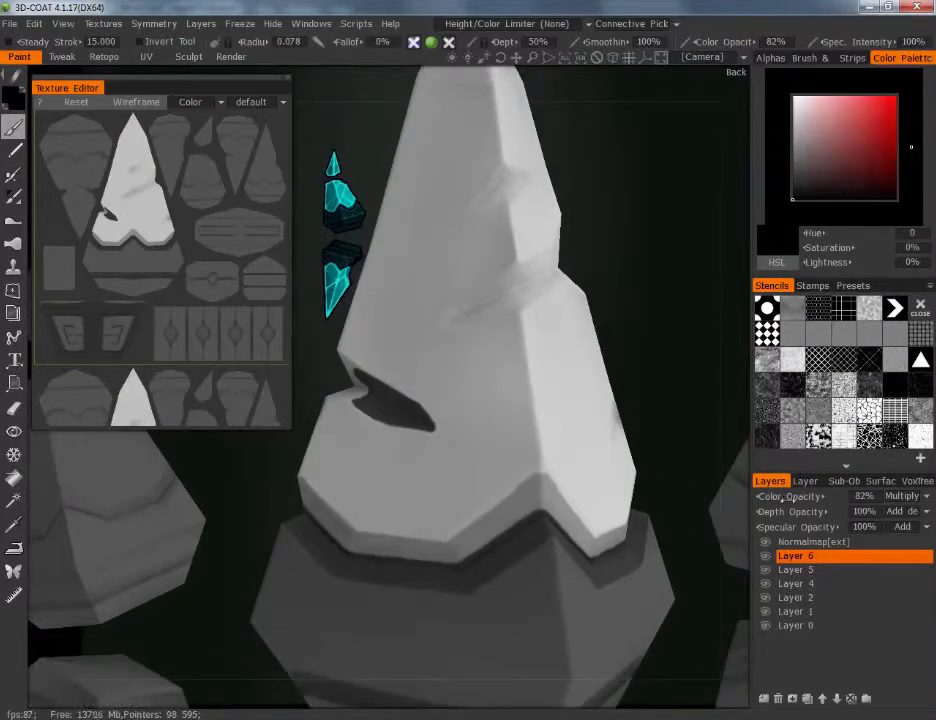
left_click_drag(786, 496, 713, 502)
Extend the notch shading onto the adjoining facet and darken the crystal's opposite edge notch and middle crack on Layer 6
left_click_drag(629, 382, 658, 326, "alt")
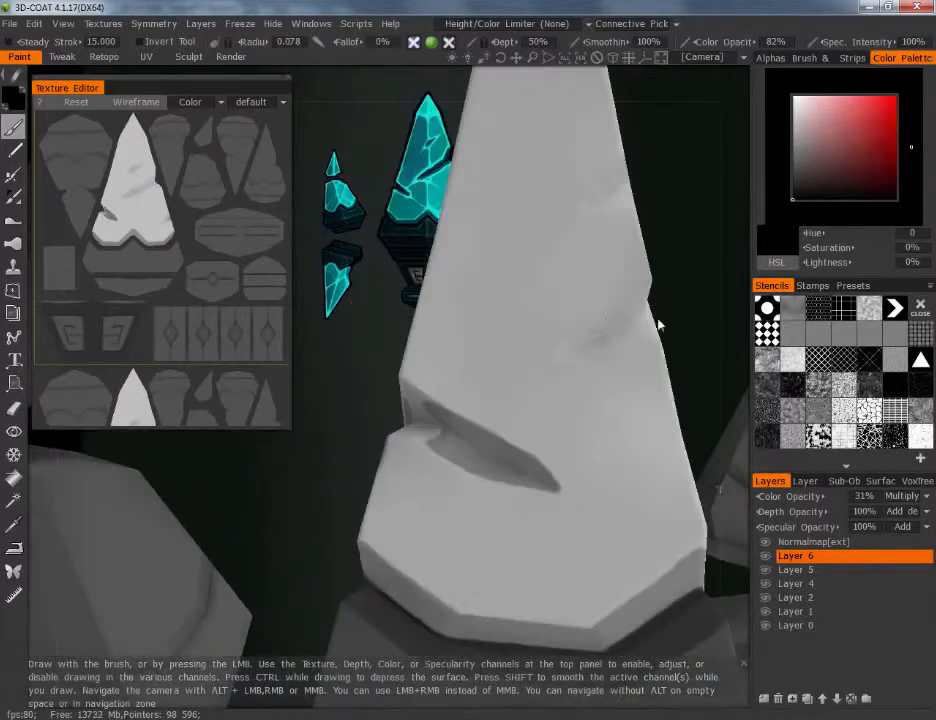
left_click_drag(382, 338, 445, 372, "alt")
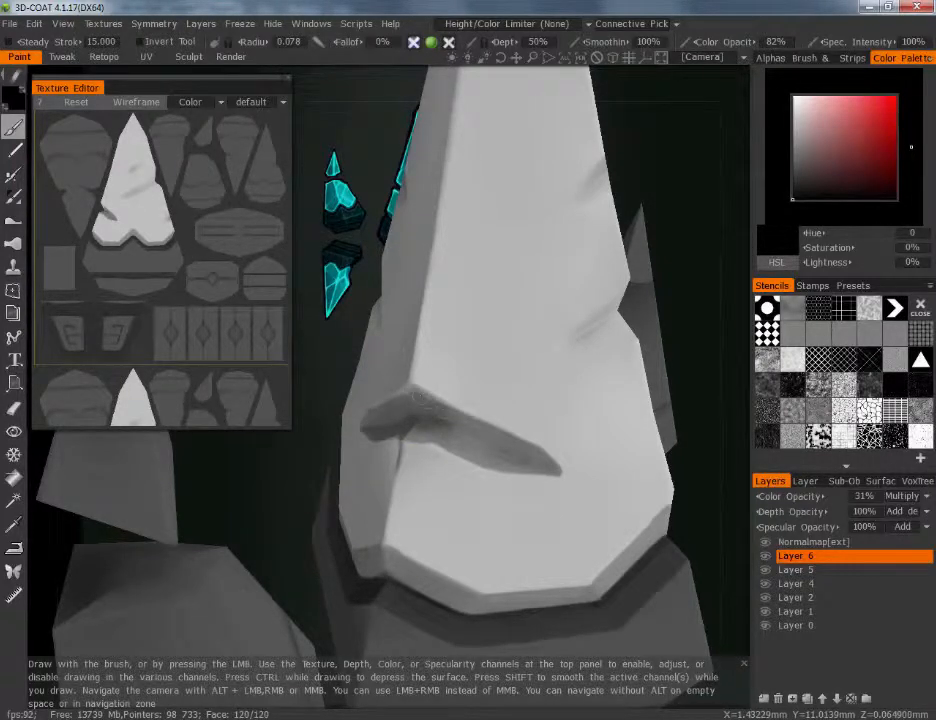
scroll(612, 522, "down", 8)
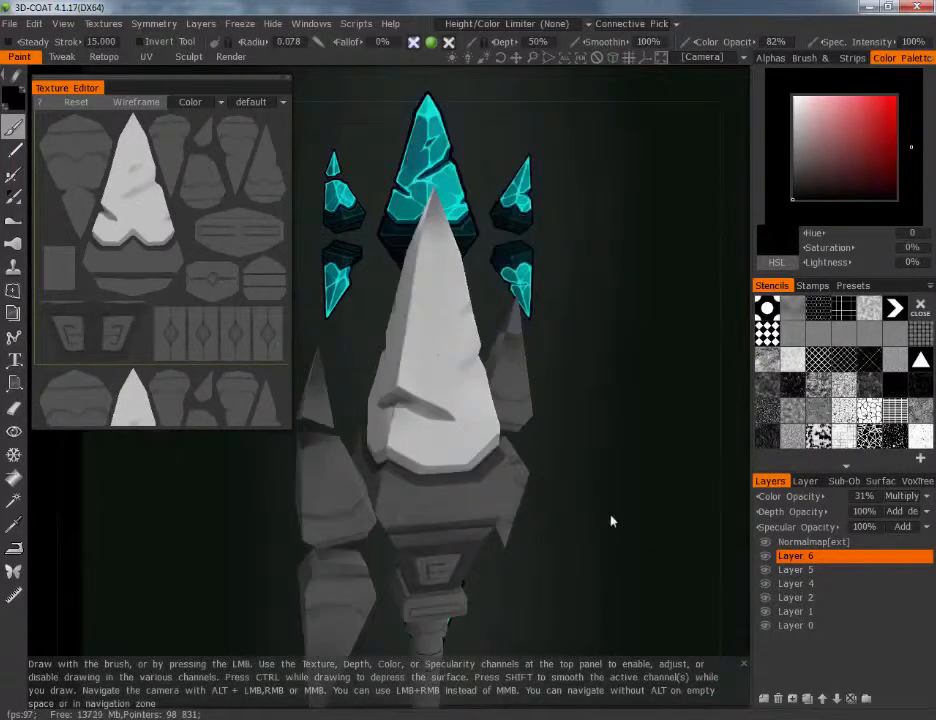
scroll(587, 518, "up", 5)
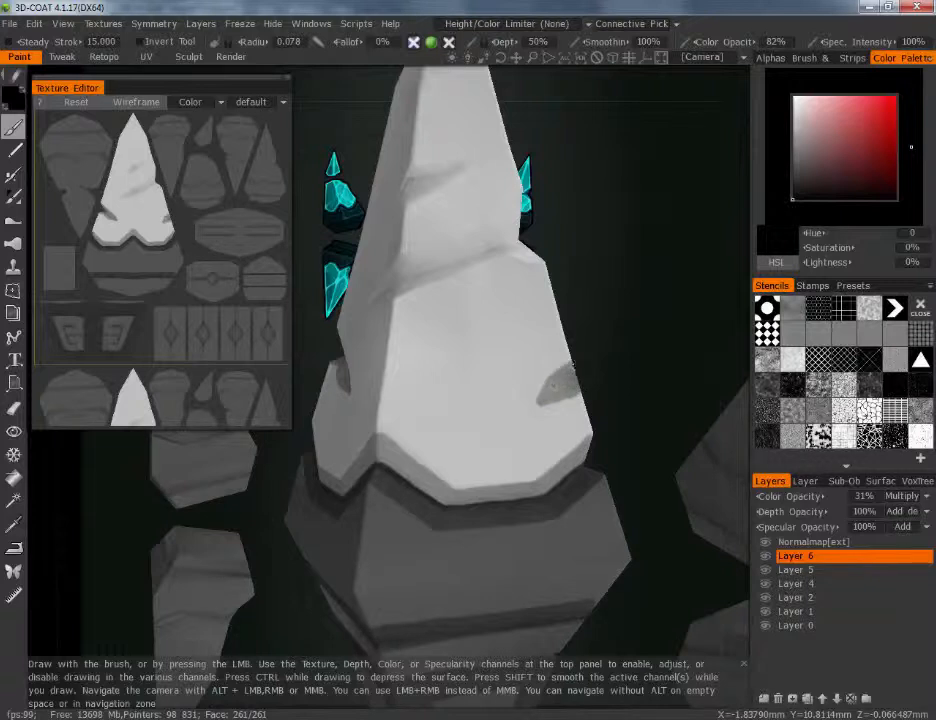
scroll(596, 334, "down", 5)
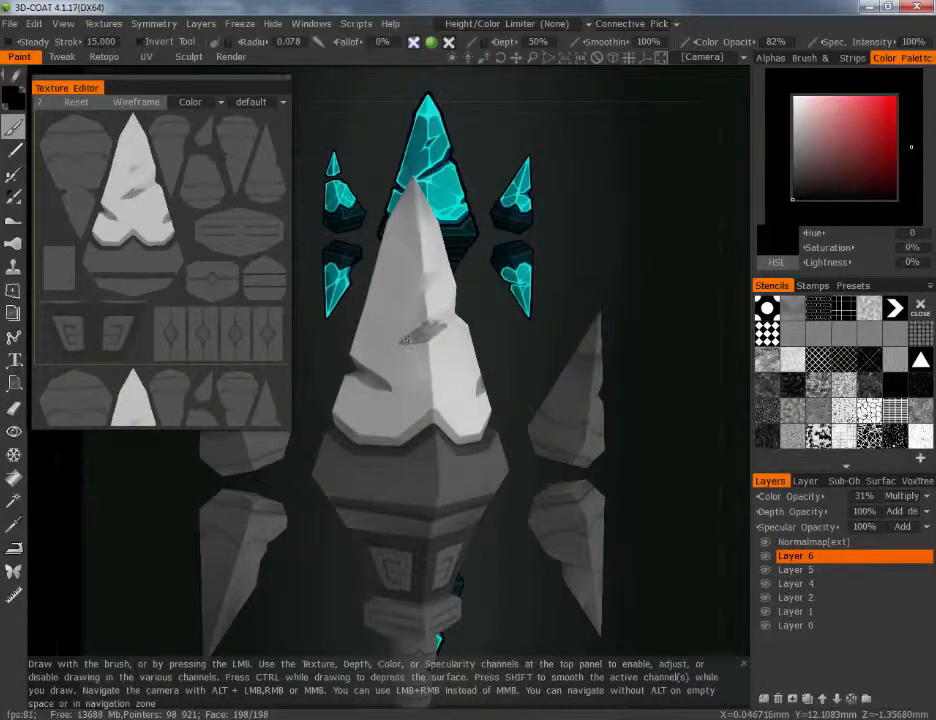
Hide the Normalmap[ext] layer and merge the visible layers
left_click(765, 542)
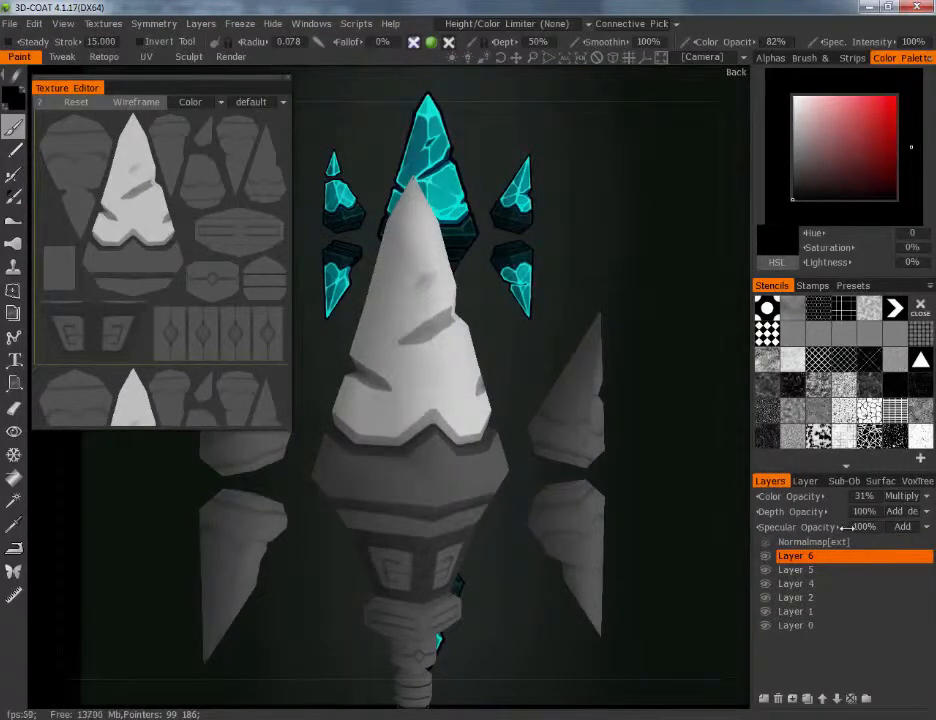
left_click(200, 23)
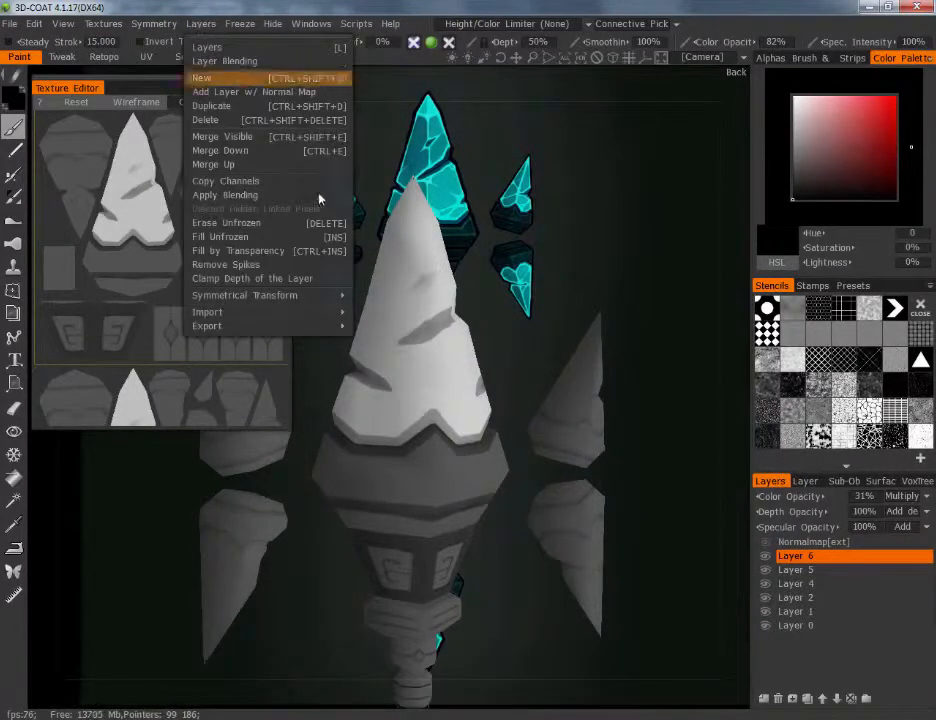
left_click(324, 137)
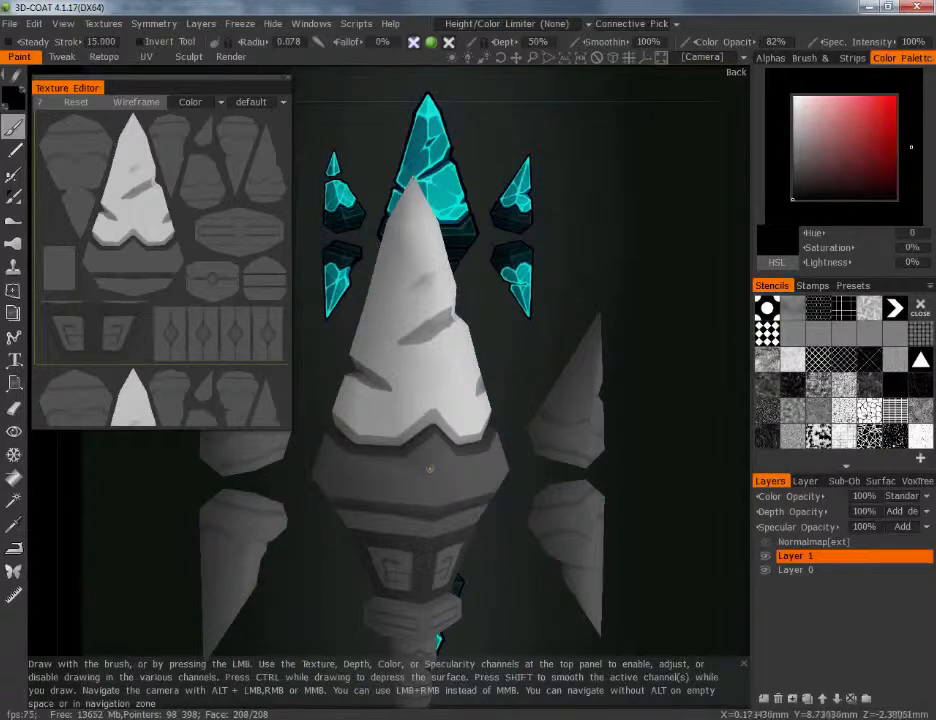
left_click_drag(620, 519, 603, 492)
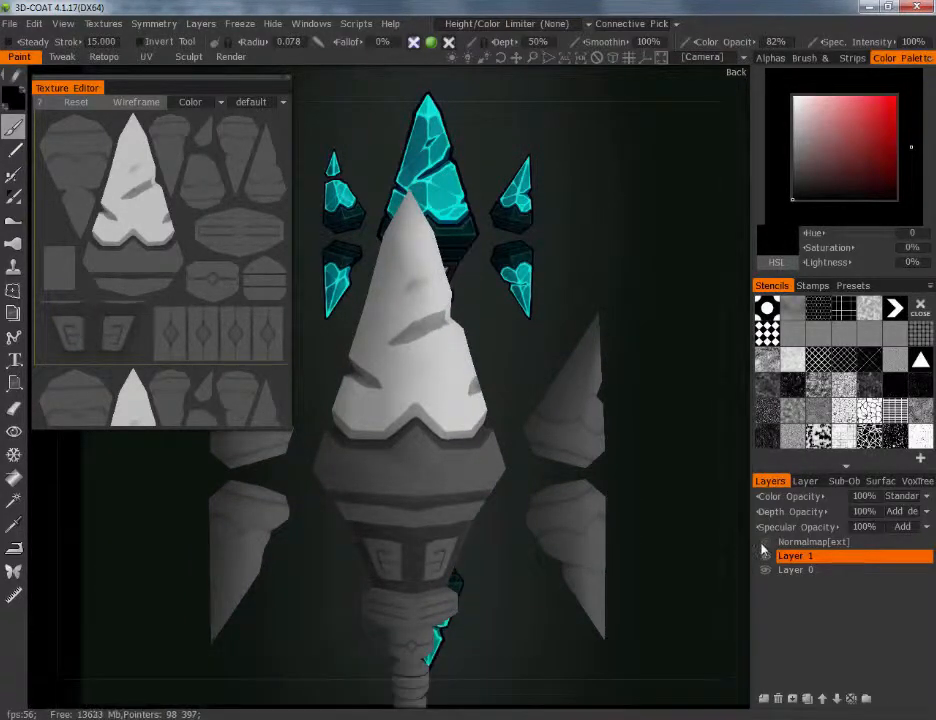
Add a new layer above Layer 1 and set it to Multiply with 77% color opacity
left_click_drag(698, 426, 654, 422)
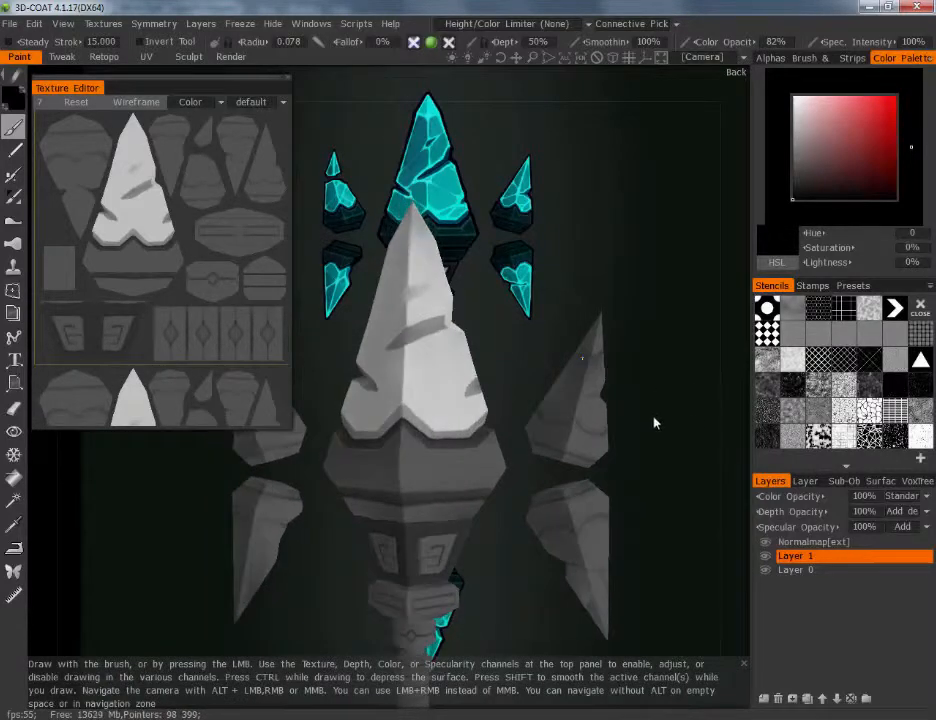
mouse_move(654, 422)
right_mouse_down()
mouse_move(605, 535)
mouse_move(629, 499)
mouse_move(600, 360)
right_mouse_up()
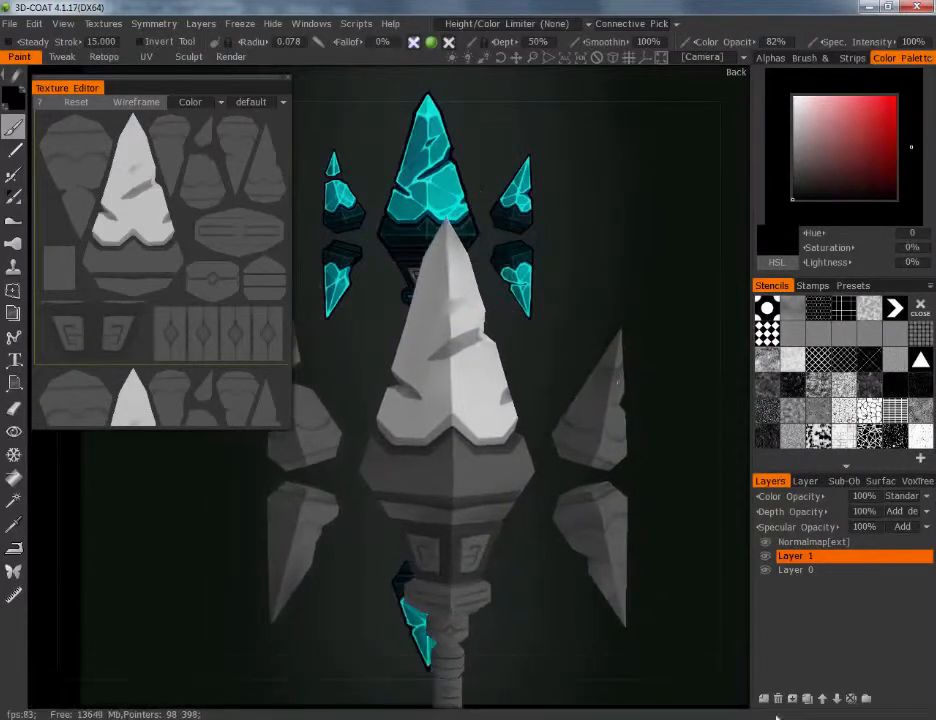
left_click(763, 703)
scroll(625, 505, "up", 5)
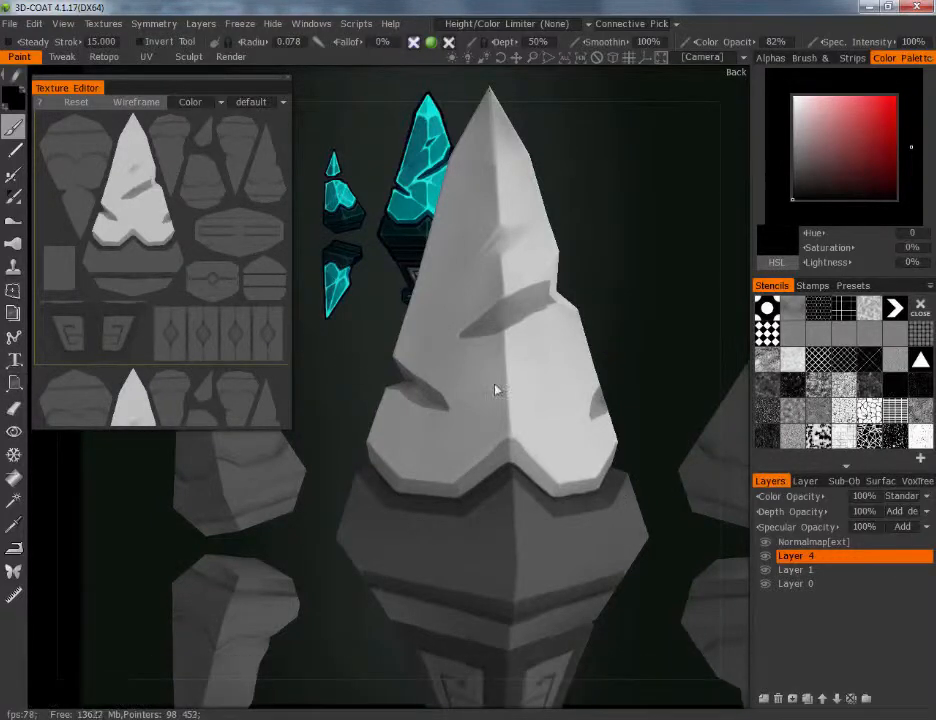
right_click_drag(495, 390, 466, 351, "alt")
left_click_drag(466, 351, 475, 352, "alt")
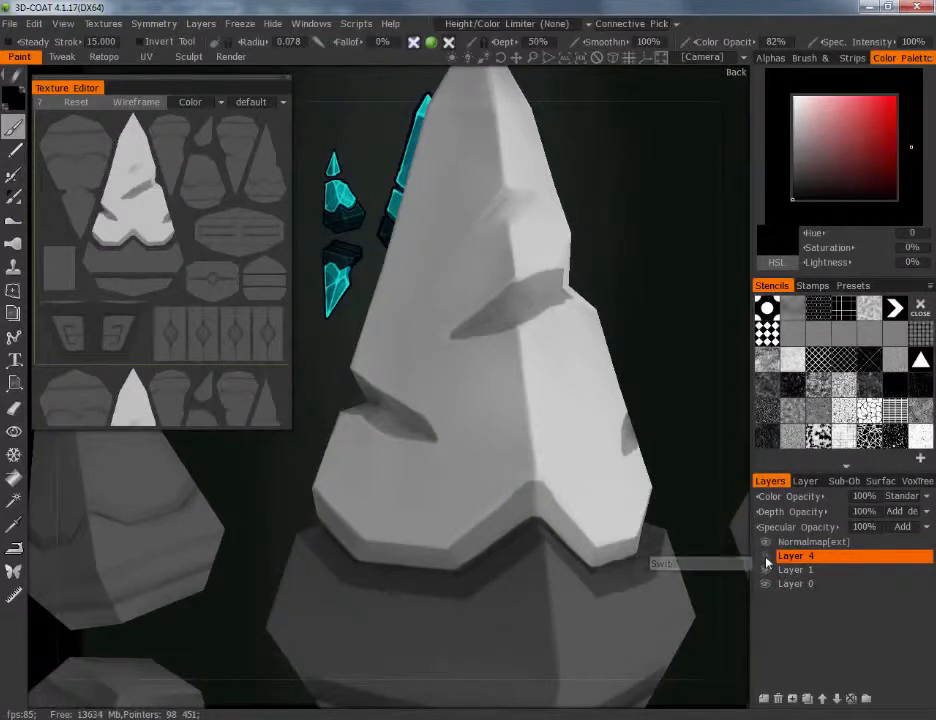
left_click(928, 497)
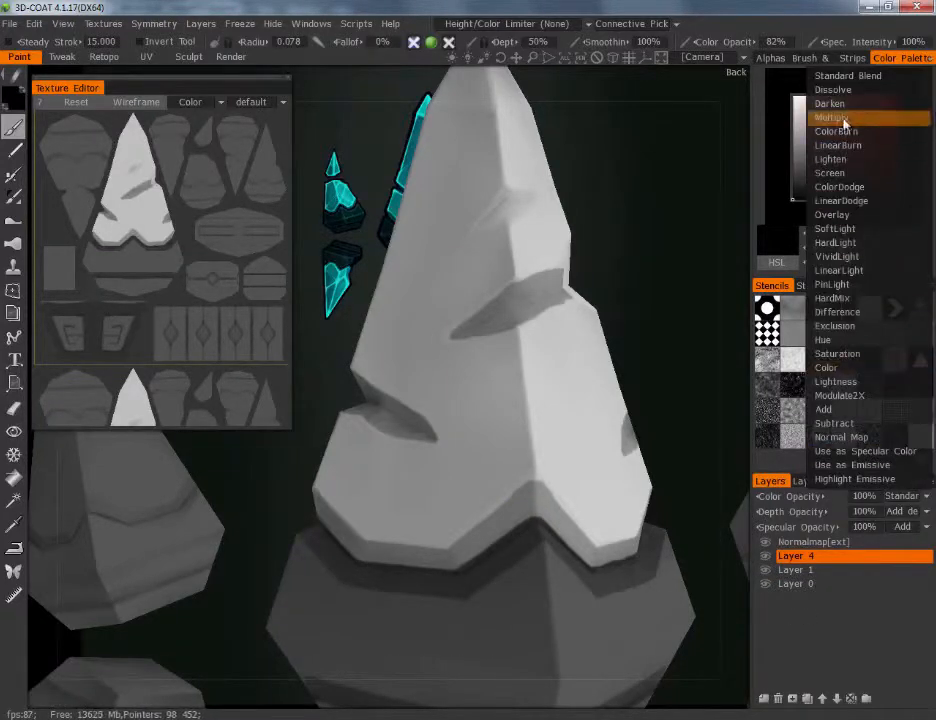
left_click(848, 66)
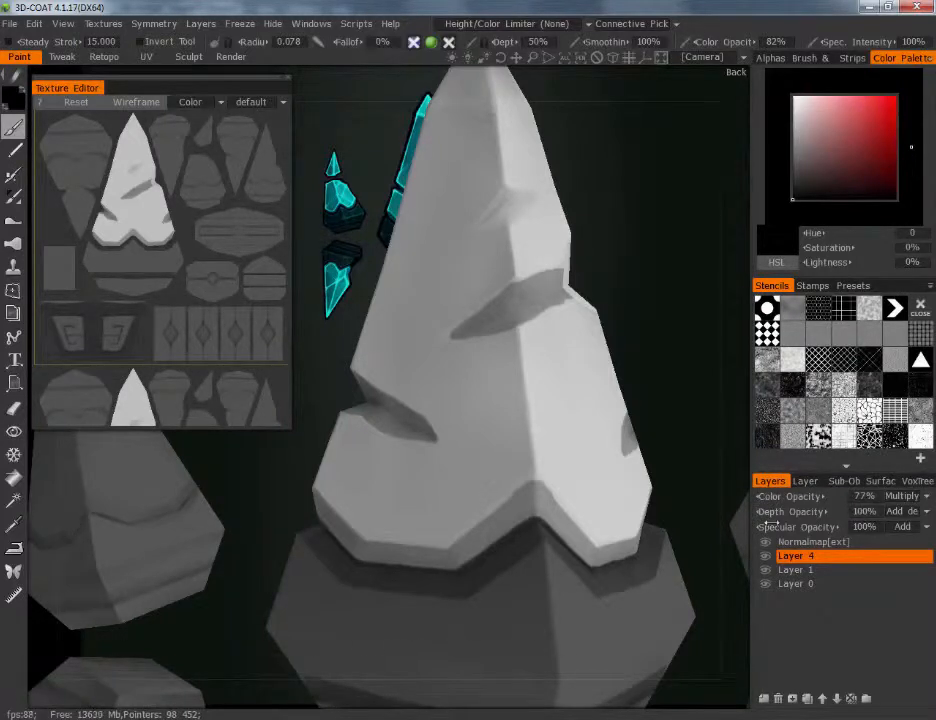
Paint a thin black contact line beneath the bottom rim of the main crystal's shaded facet at a 0.037 brush radius
middle_click_drag(508, 500, 511, 447, "alt")
right_click_drag(511, 447, 527, 455, "alt")
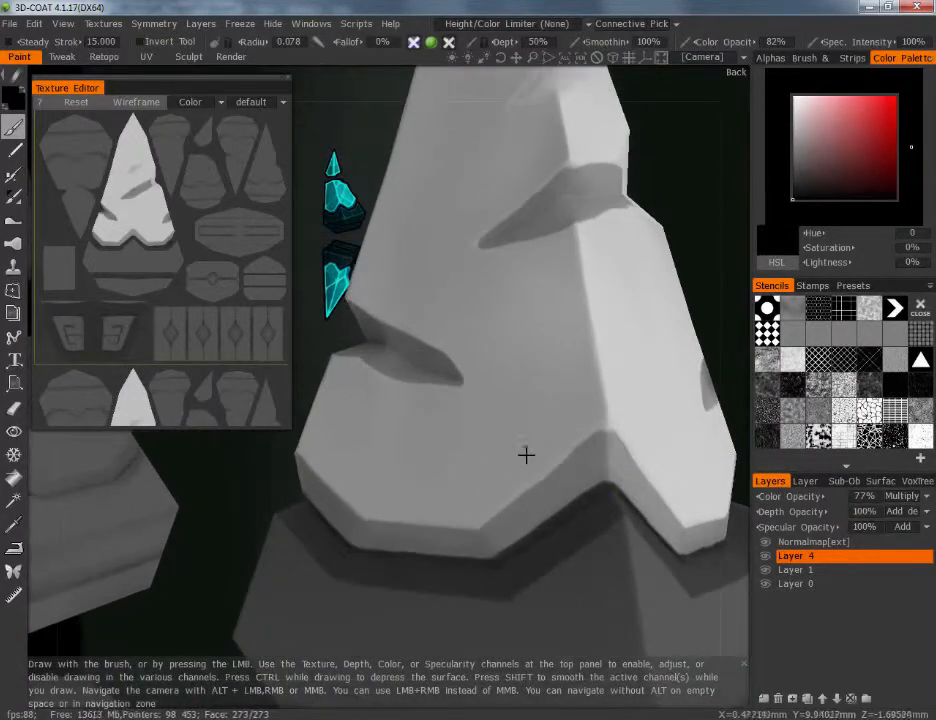
left_click_drag(527, 455, 555, 454, "alt")
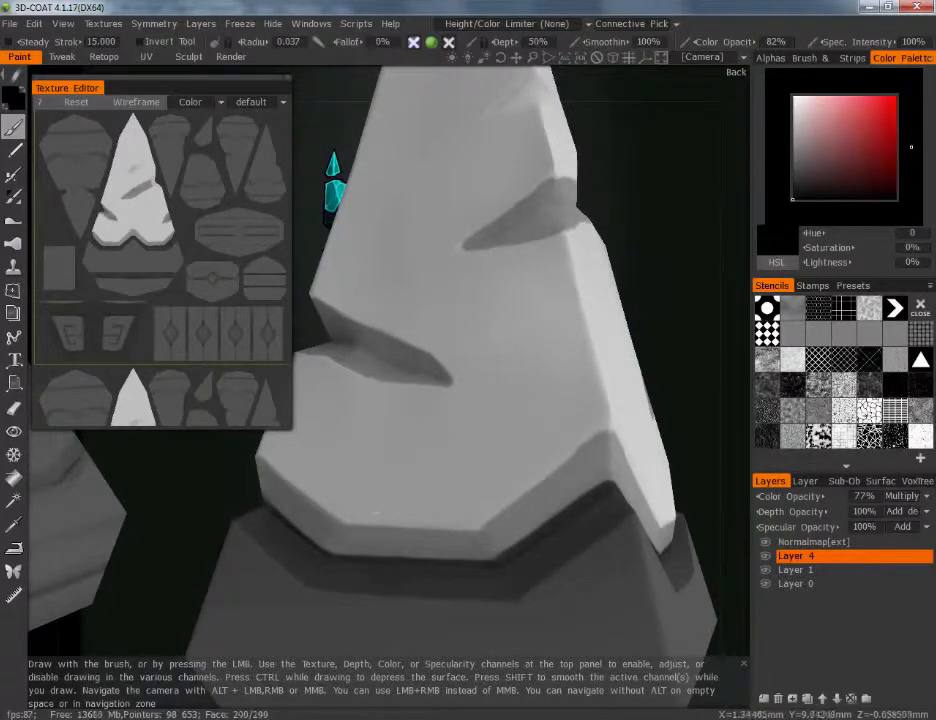
left_click_drag(285, 521, 282, 520)
mouse_move(326, 555)
left_mouse_down()
mouse_move(470, 561)
mouse_move(508, 537)
left_mouse_up()
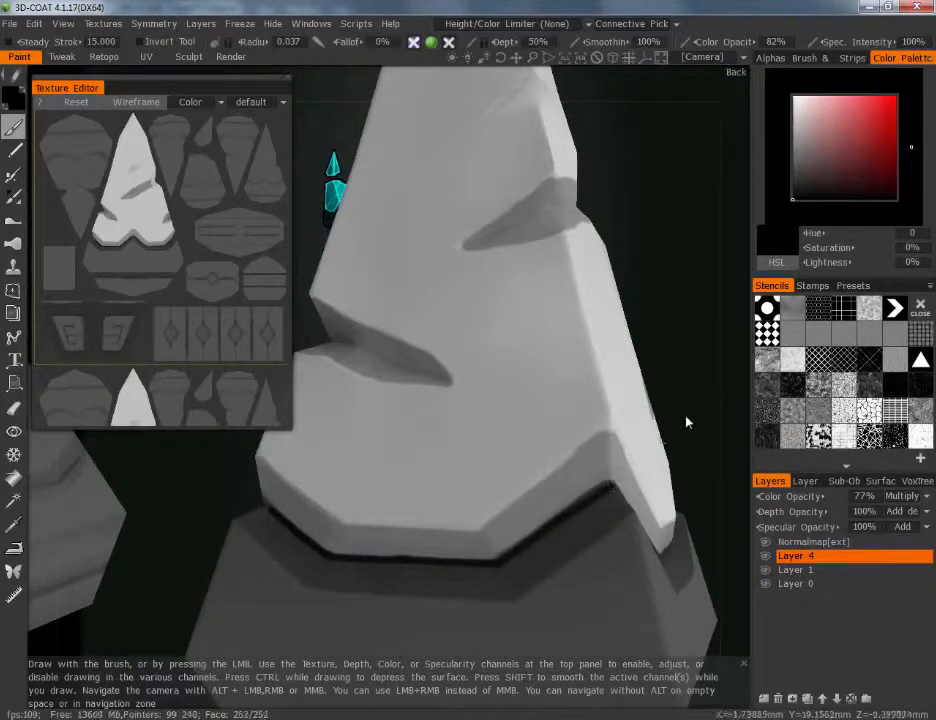
Continue the dark contact line under the crystal's rim around the neighbouring facets on Layer 4
left_click_drag(685, 424, 600, 455)
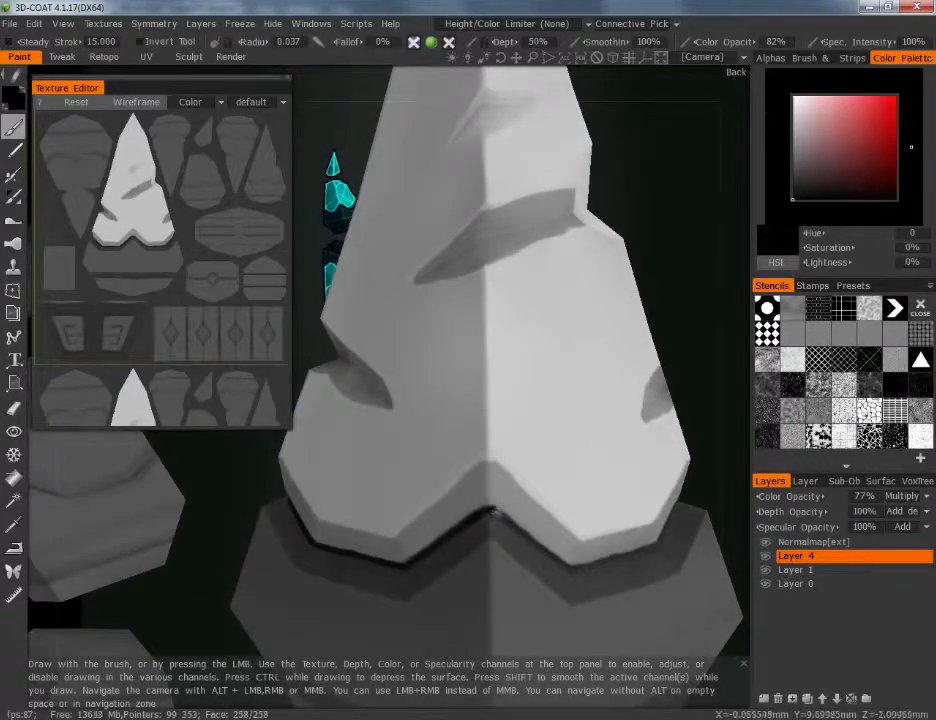
left_click_drag(540, 543, 573, 565)
mouse_move(566, 475)
left_mouse_down("alt")
mouse_move(650, 508)
mouse_move(685, 505)
left_mouse_up("alt")
left_click_drag(133, 585, 116, 580)
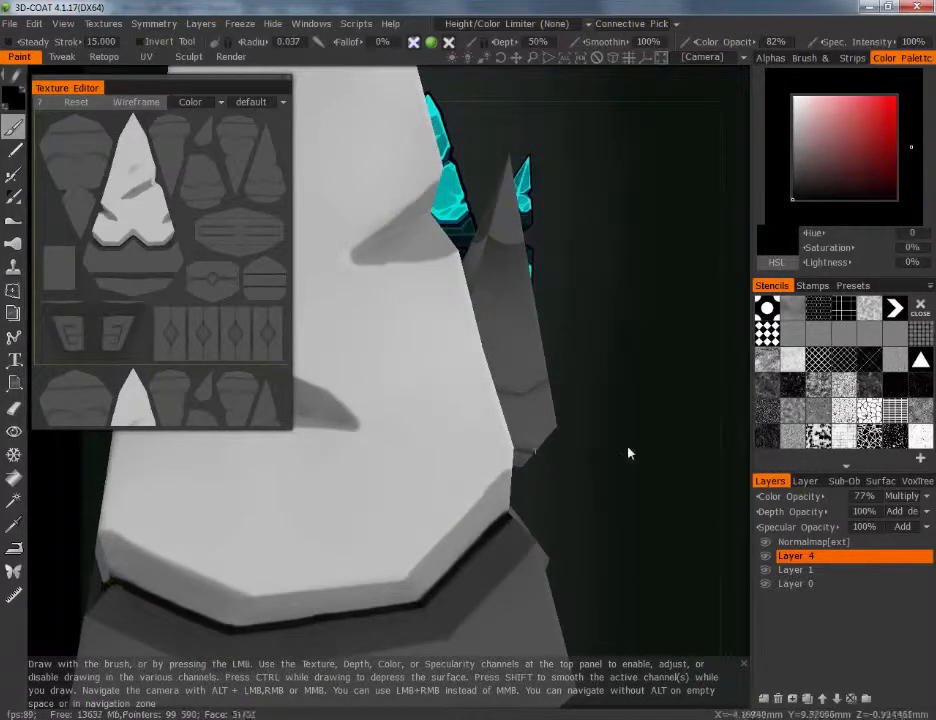
mouse_move(628, 453)
left_mouse_down("alt")
mouse_move(474, 431)
mouse_move(512, 441)
mouse_move(472, 443)
mouse_move(518, 443)
left_mouse_up("alt")
middle_click_drag(518, 443, 531, 463, "alt")
left_click_drag(531, 463, 512, 447, "alt")
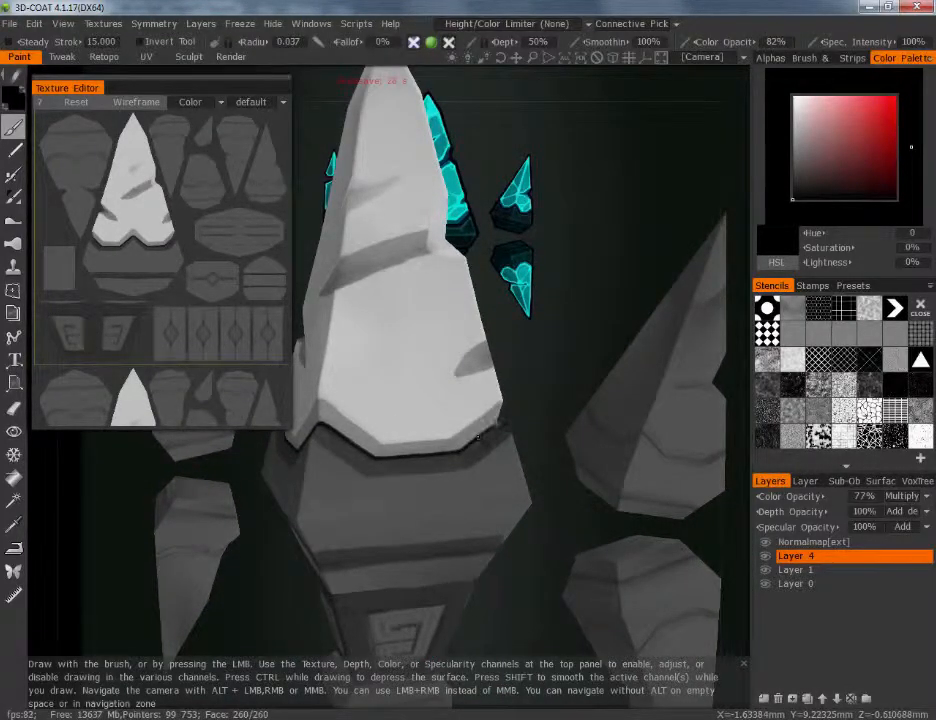
Try to draw a thin dark line along the main crystal's middle crack on Layer 4
left_click_drag(529, 376, 614, 366, "alt")
left_click_drag(399, 279, 451, 288, "alt")
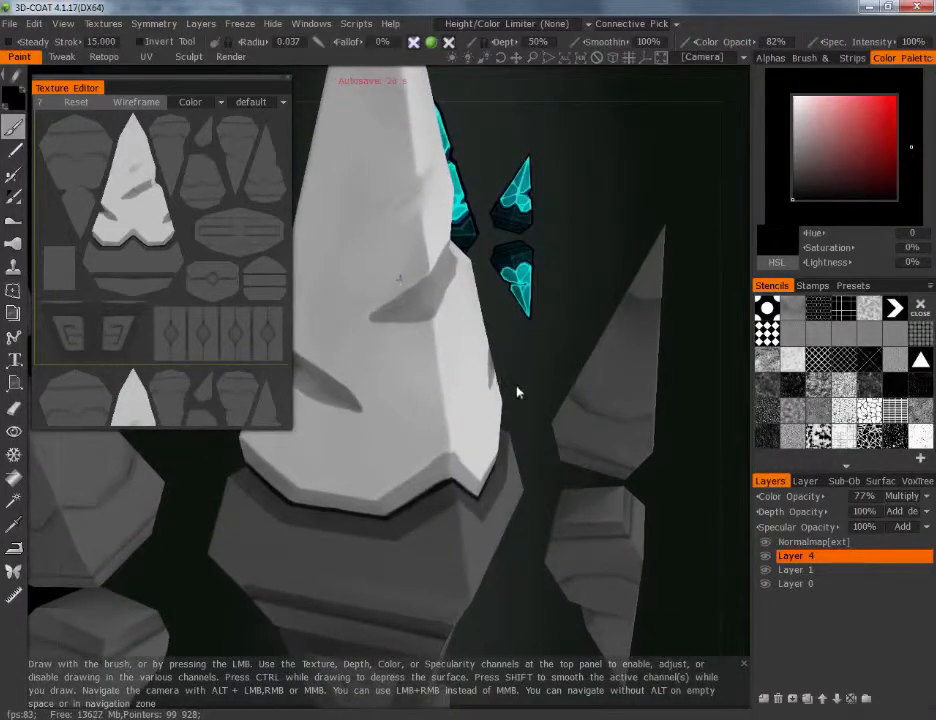
left_click_drag(518, 392, 500, 384)
left_click_drag(357, 307, 422, 277)
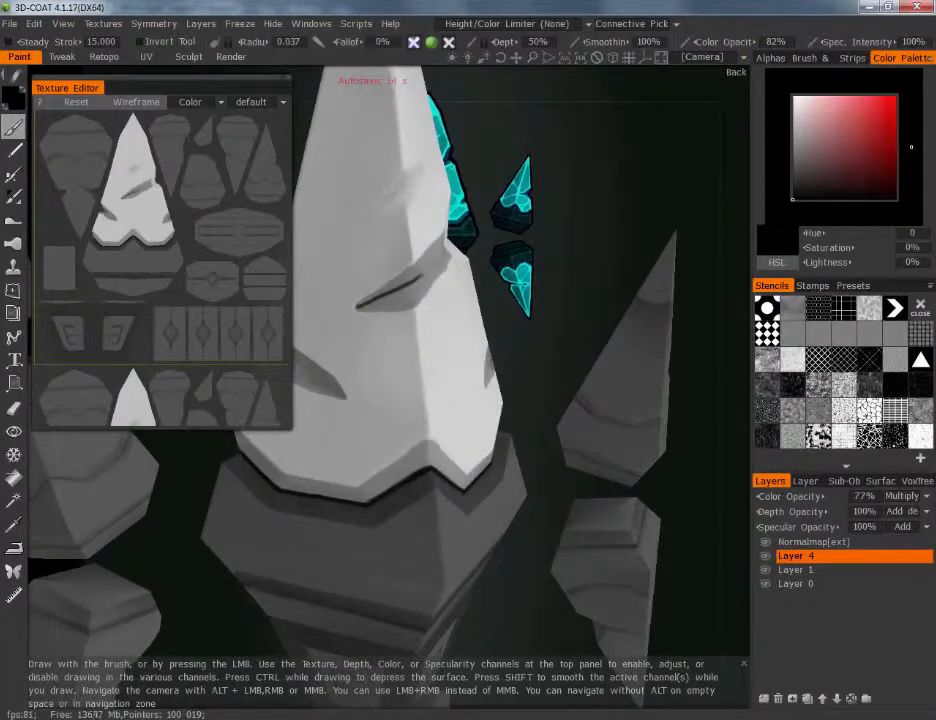
mouse_move(516, 250)
left_mouse_down()
mouse_move(508, 243)
mouse_move(537, 278)
mouse_move(538, 341)
left_mouse_up()
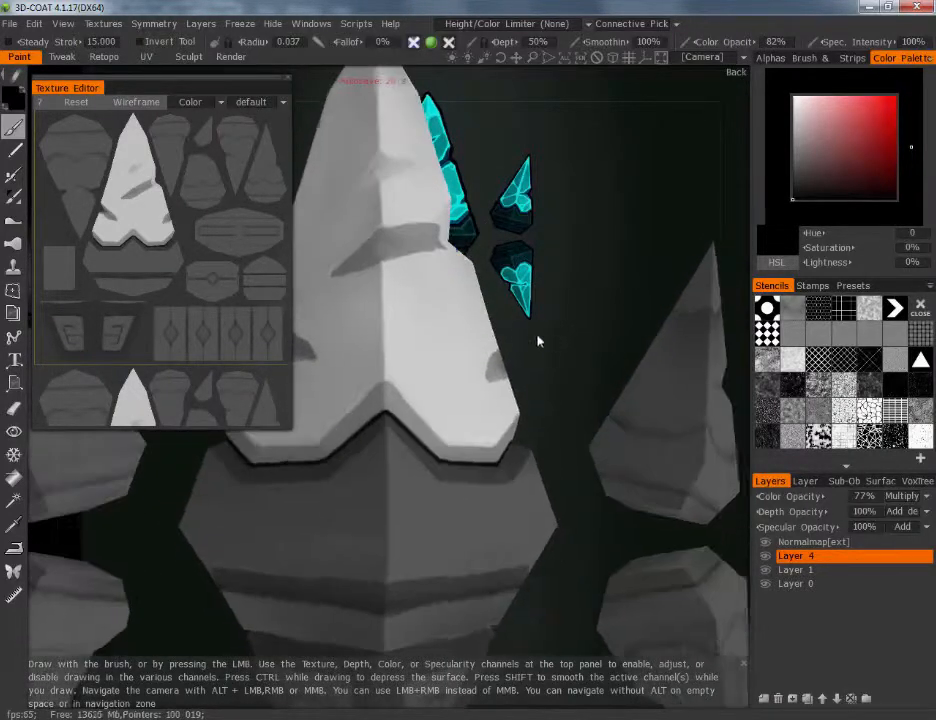
Lower Layer 4's color opacity to 66% and check the contact line against the reference concept
right_click_drag(538, 341, 464, 336, "alt")
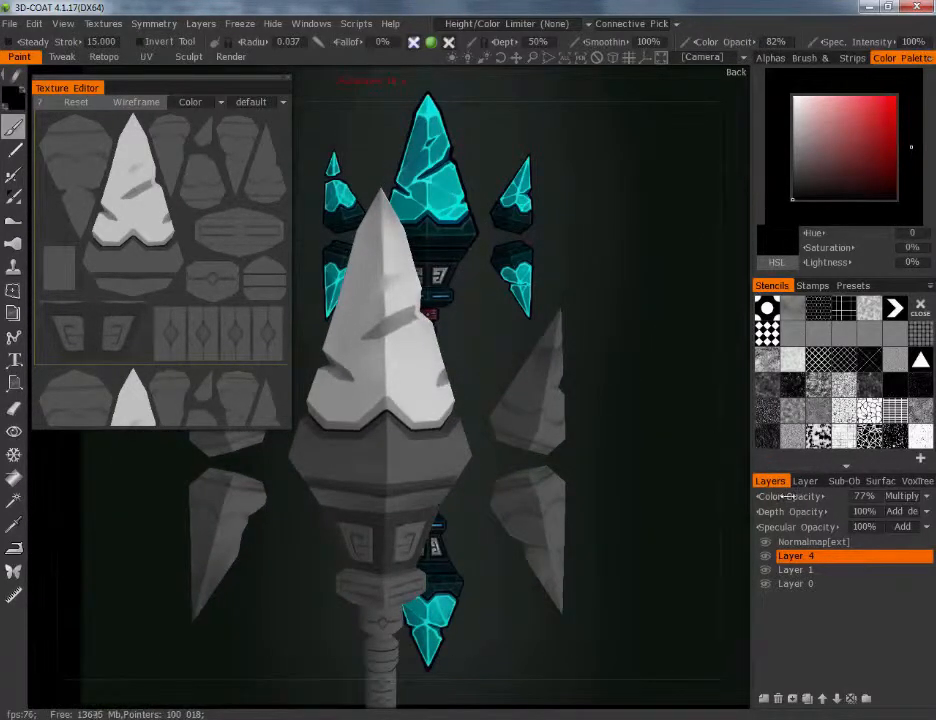
left_click_drag(762, 497, 760, 497)
left_click_drag(790, 497, 787, 497)
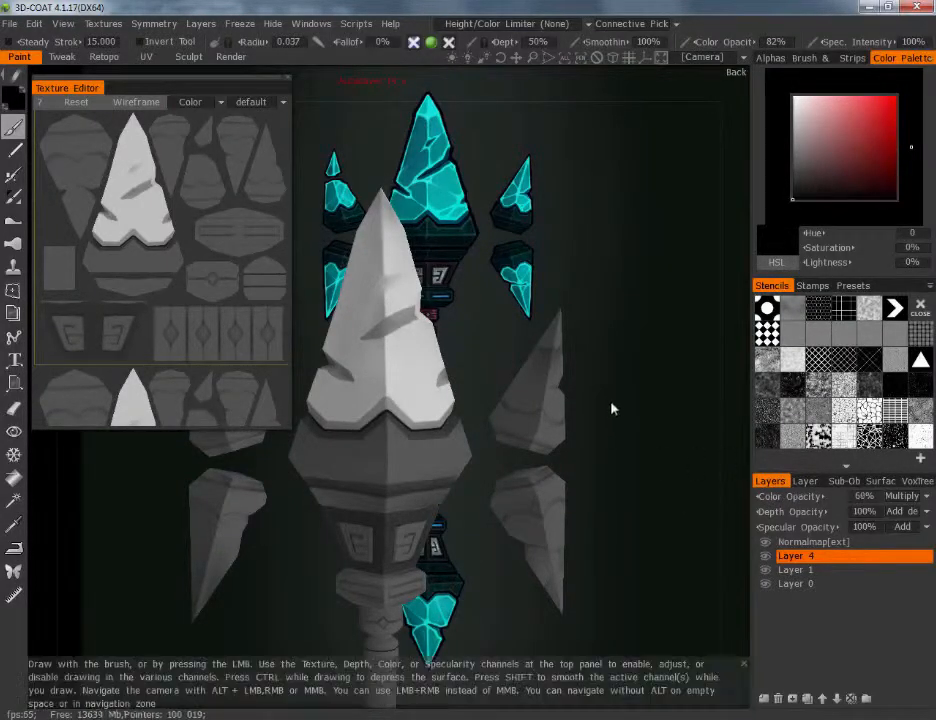
right_click_drag(612, 409, 600, 506, "alt")
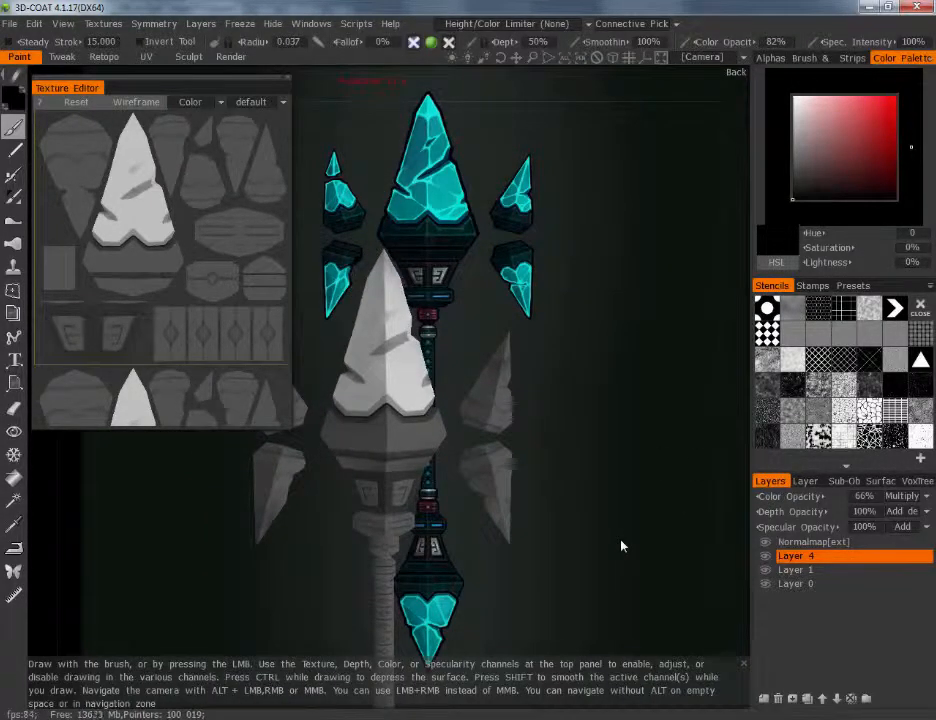
right_click_drag(579, 430, 579, 341, "alt")
middle_click_drag(582, 343, 616, 366, "alt")
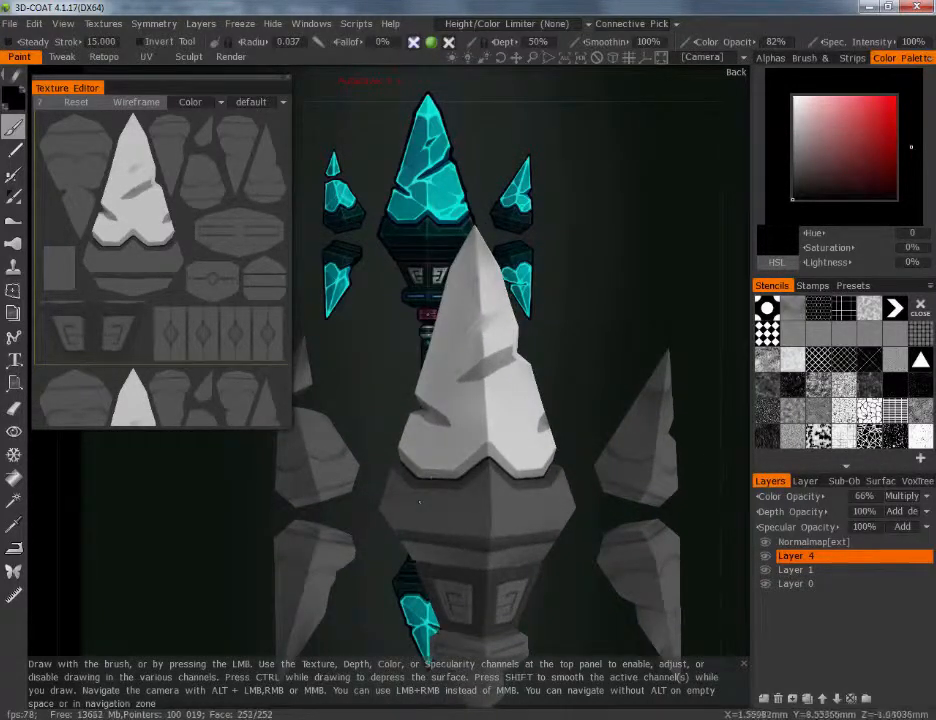
left_click_drag(575, 355, 587, 295, "alt")
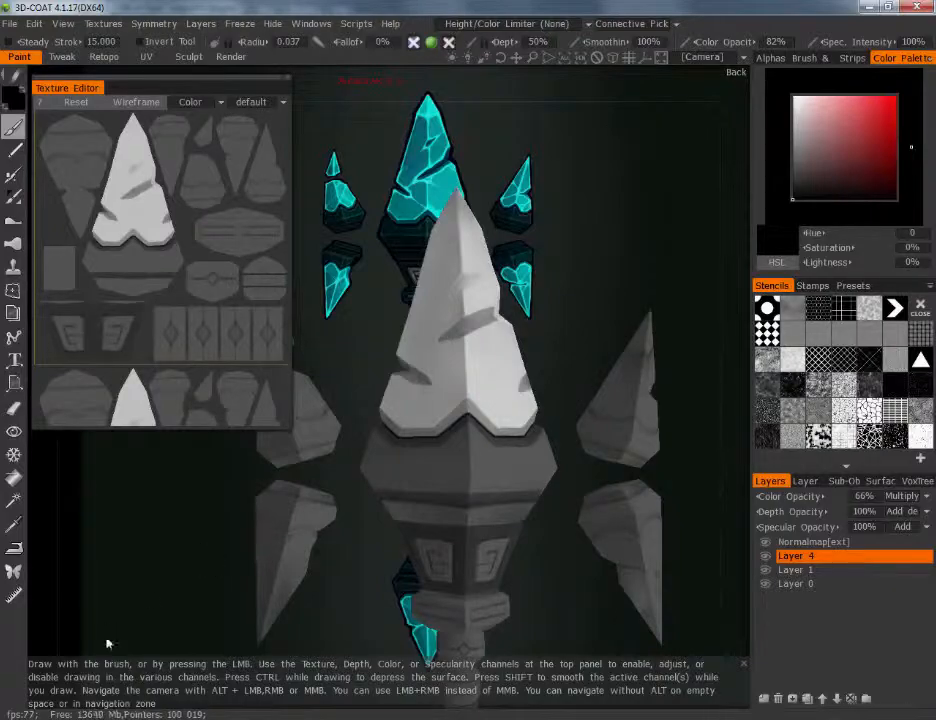
key("alt+Tab")
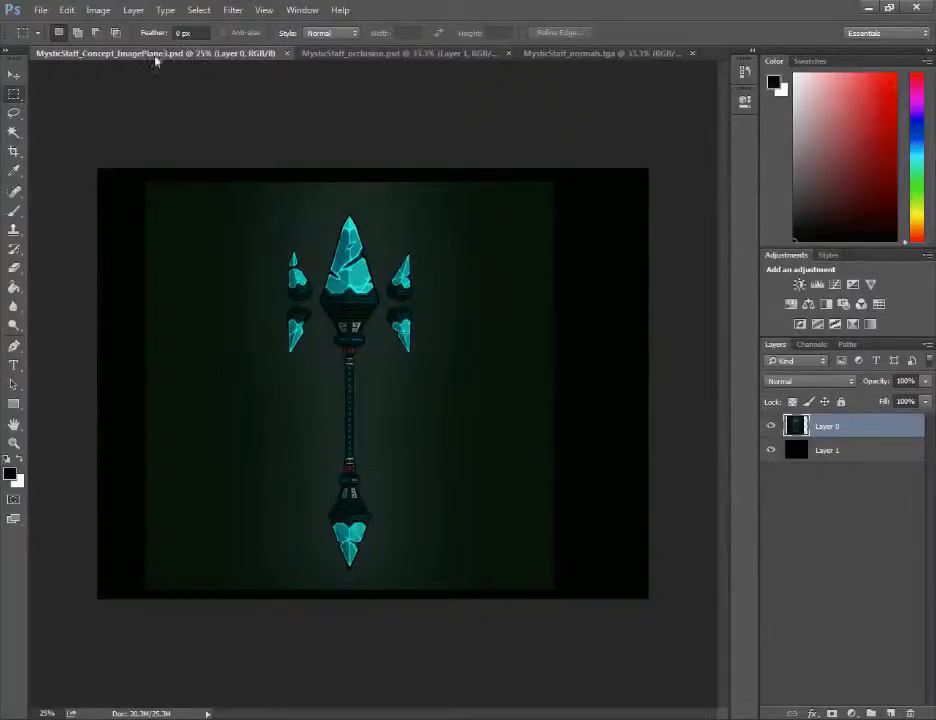
left_click(40, 10)
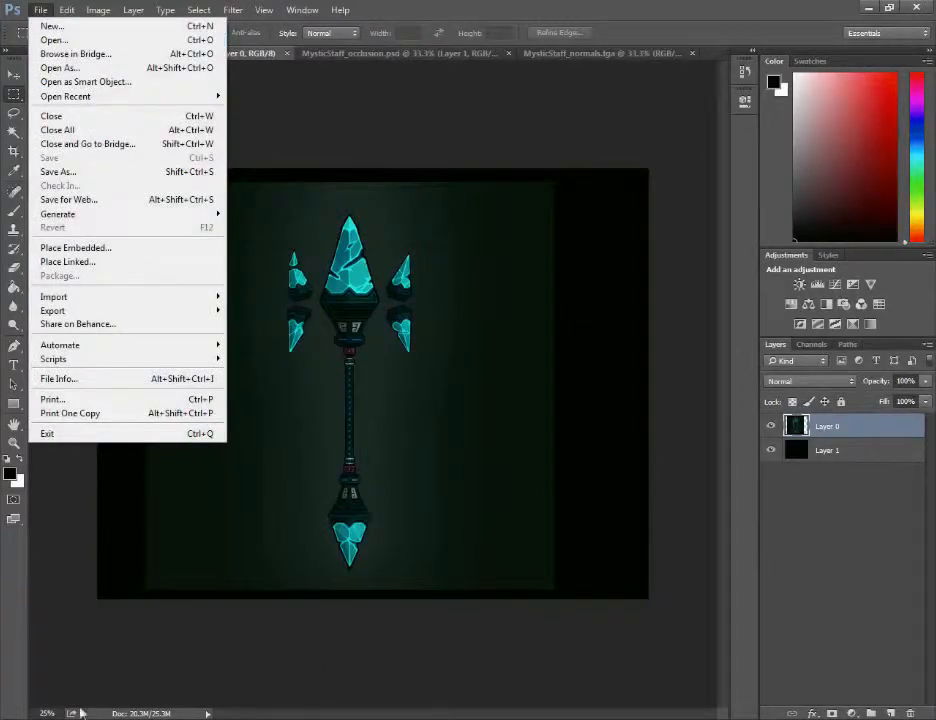
key("alt+Tab")
Hide the Normalmap[ext] layer and merge Layer 4 into the other visible layers
scroll(546, 242, "up", 5)
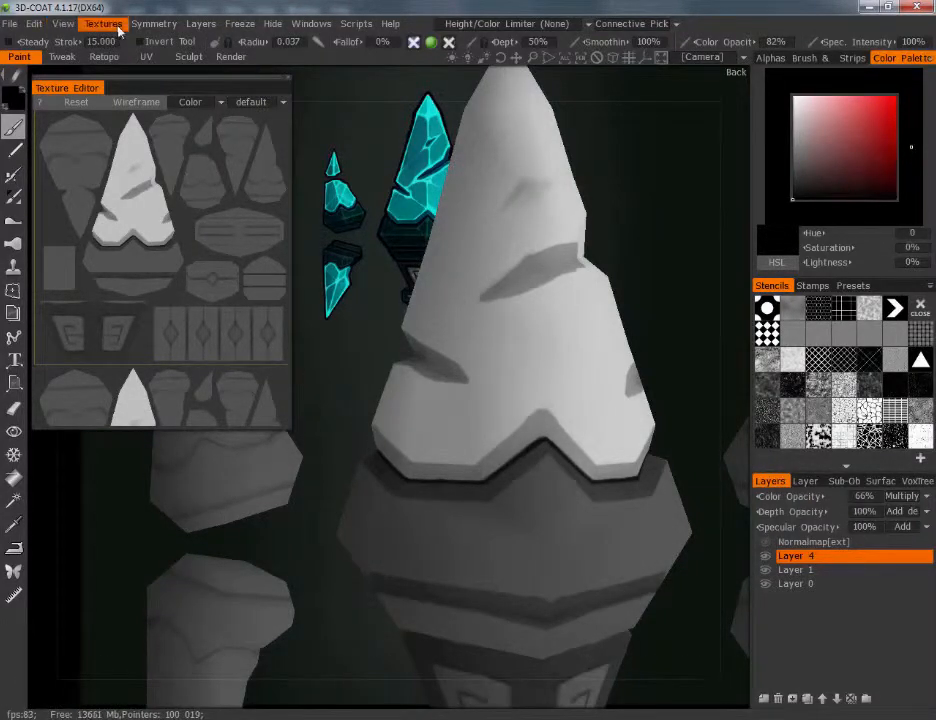
left_click(205, 25)
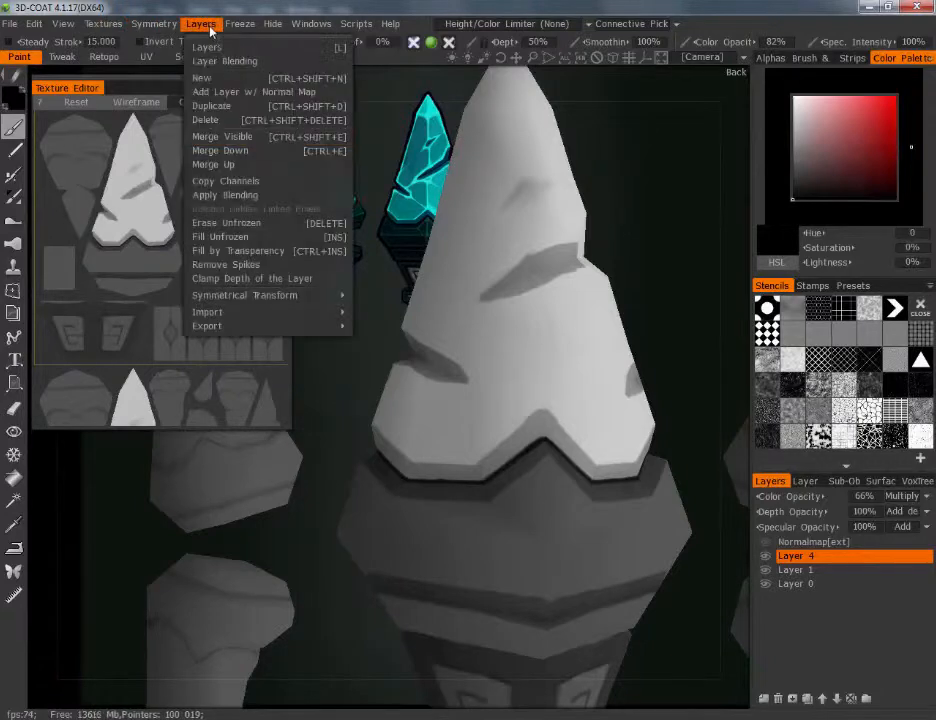
left_click(222, 136)
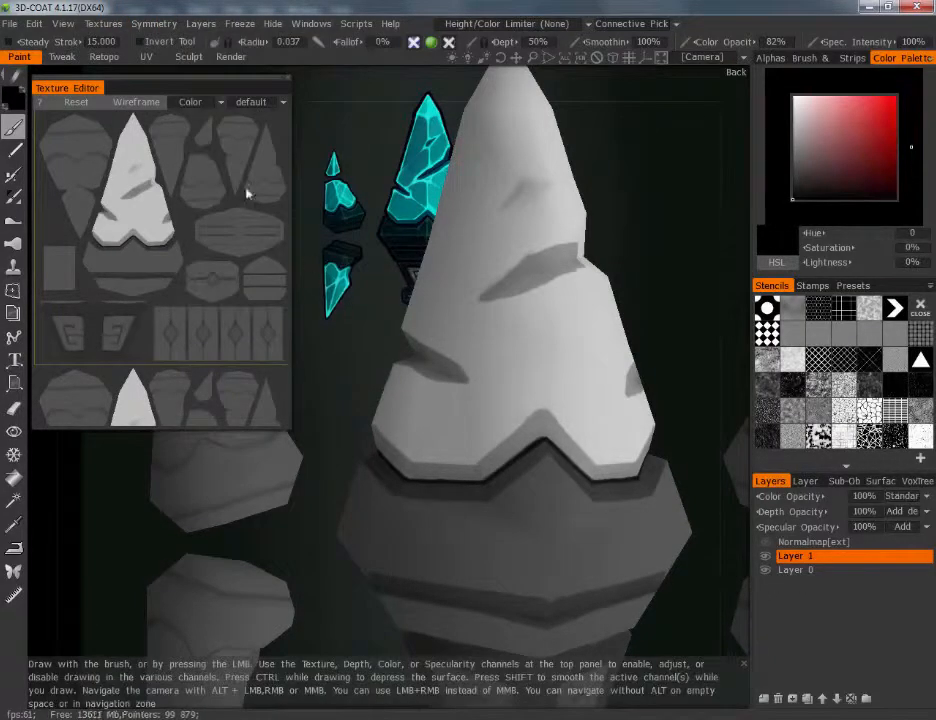
Export the diffuse map as Diffuse_Values01 in TGA format to the Textures folder, filling in the empty parts of the texture
left_click(103, 23)
mouse_move(105, 62)
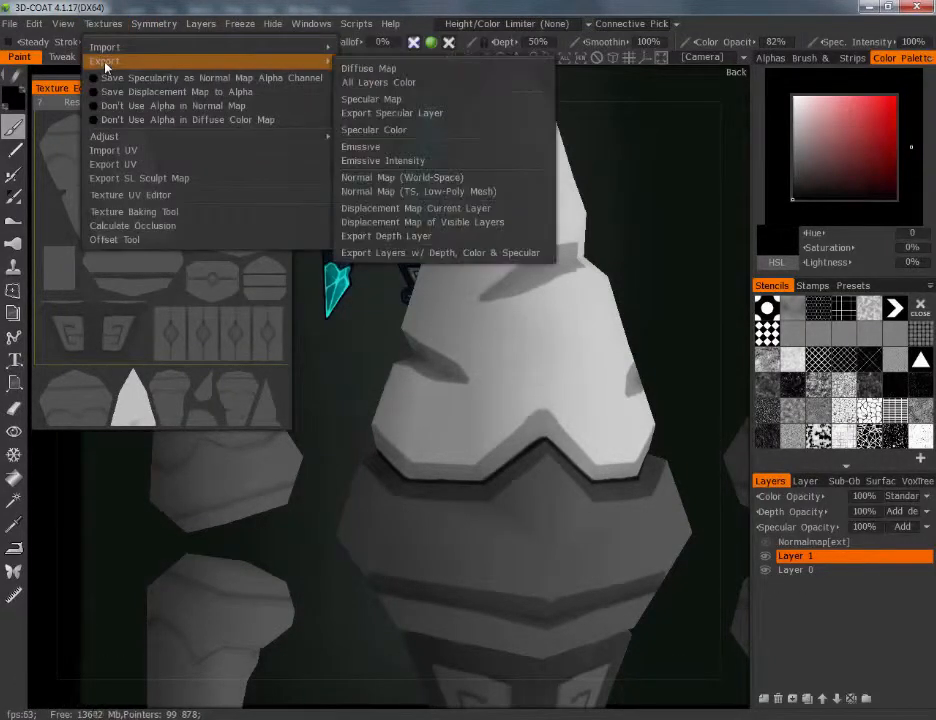
left_click(372, 68)
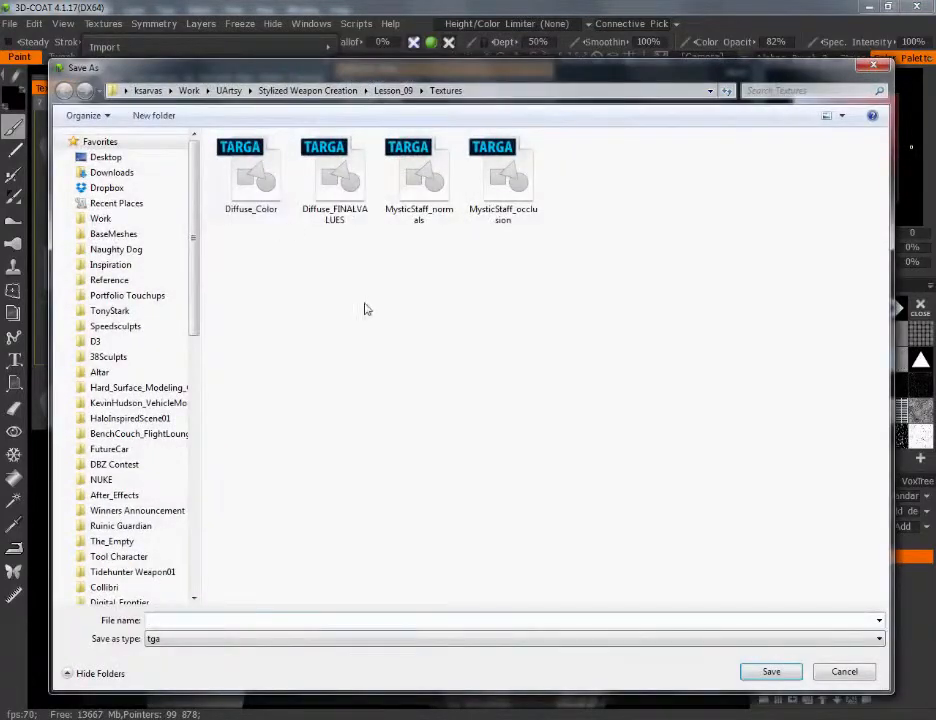
left_click(251, 180)
left_click(320, 215)
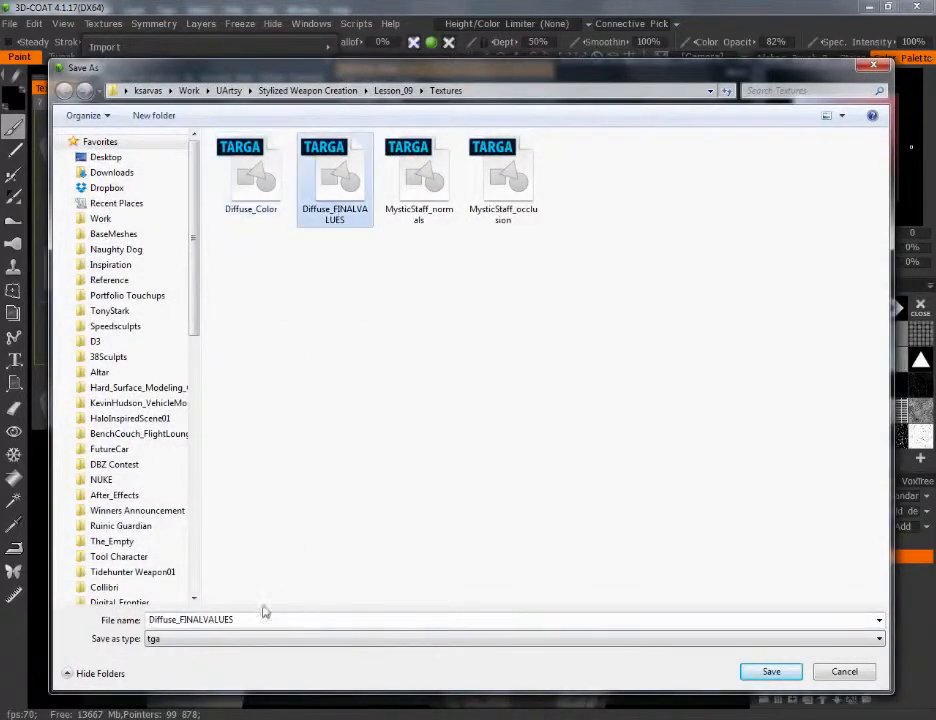
double_click(253, 617)
left_click(258, 617)
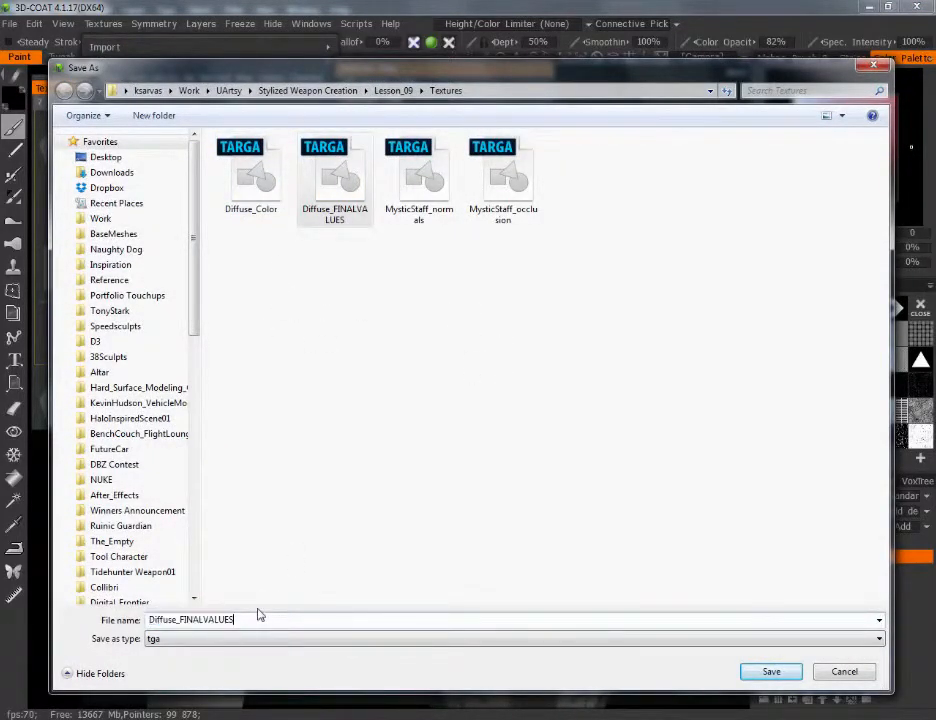
key("BackSpace")
key("BackSpace")
key("BackSpace")
key("BackSpace")
key("BackSpace")
key("BackSpace")
key("BackSpace")
key("BackSpace")
key("BackSpace")
key("BackSpace")
key("BackSpace")
type("Values01")
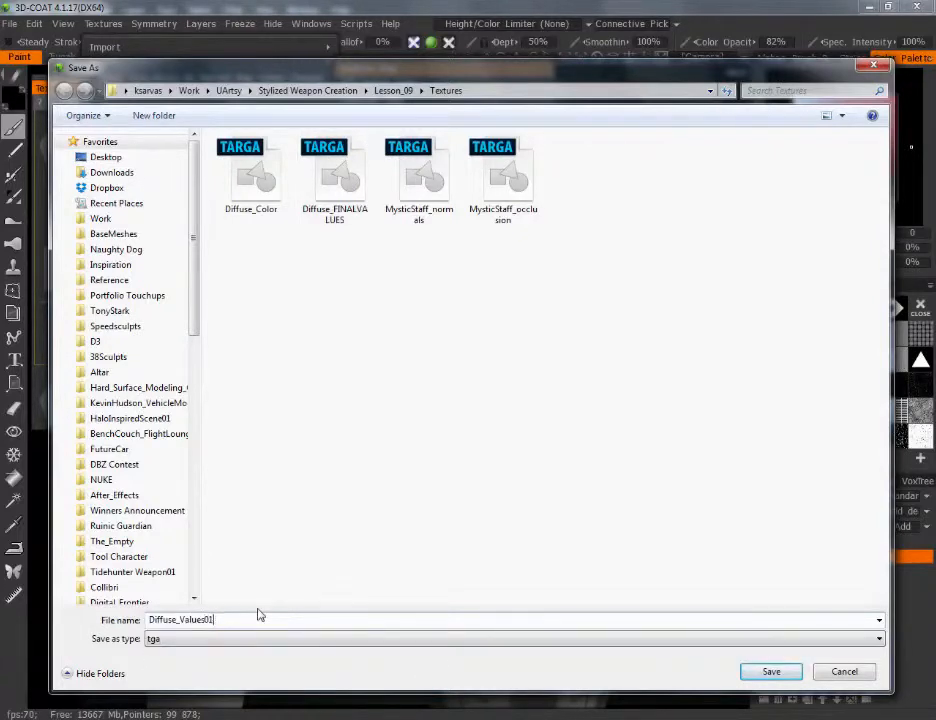
key("Return")
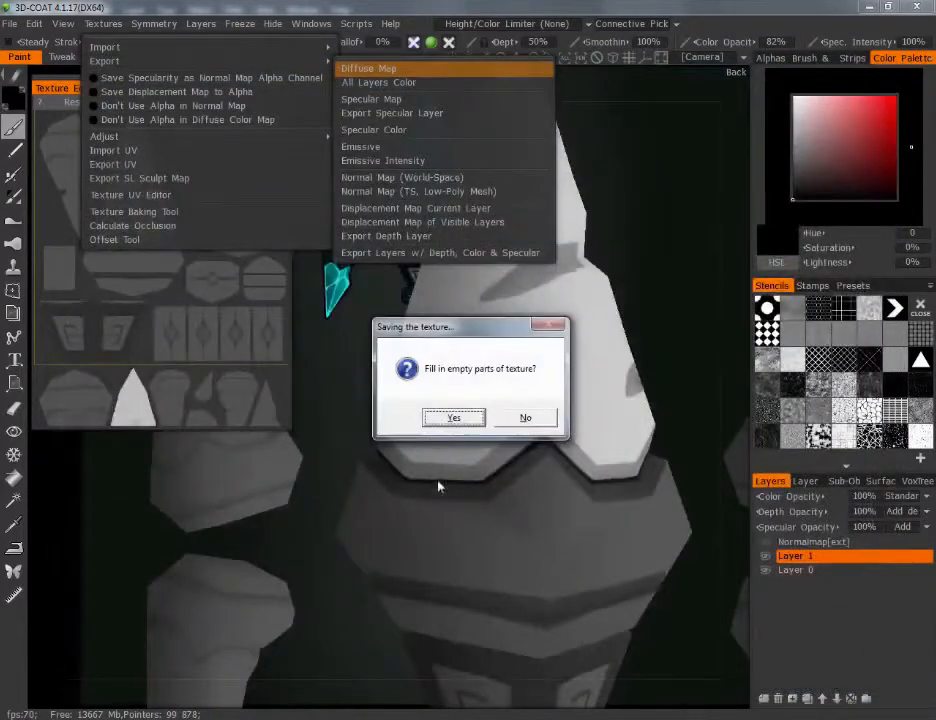
left_click(466, 418)
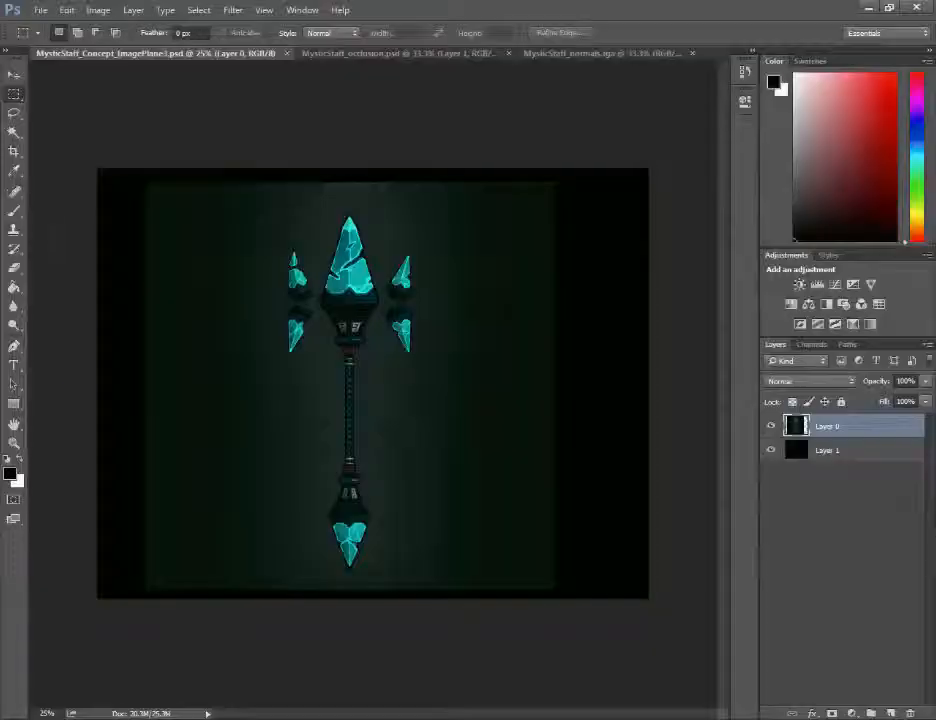
Open Diffuse_Values01.tga in Photoshop and examine the main crystal's texture up close
left_click(40, 10)
left_click(46, 40)
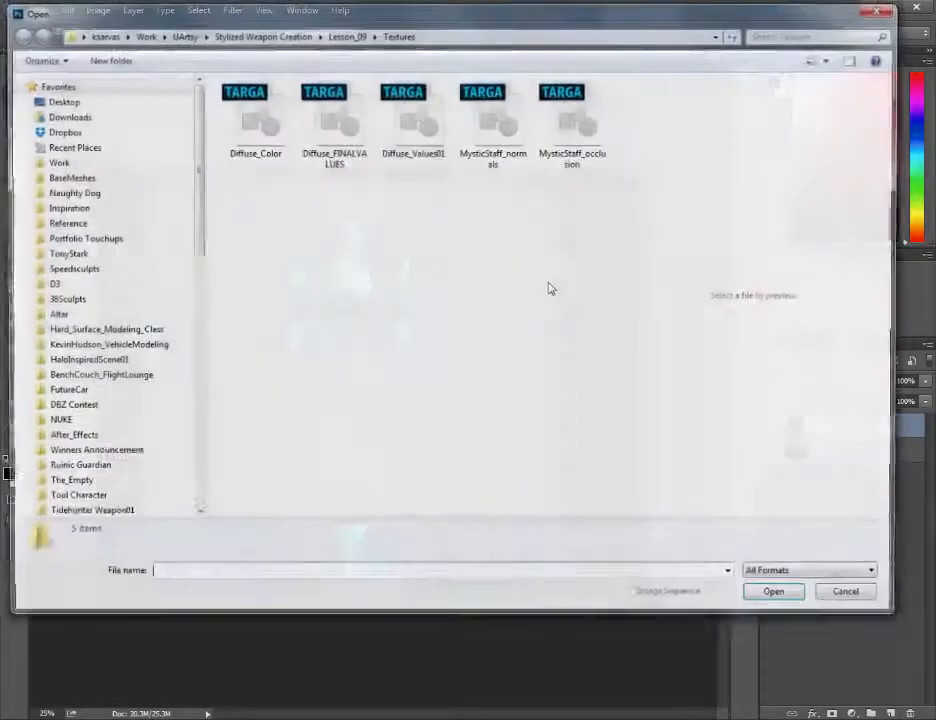
left_click(412, 120)
left_click(780, 598)
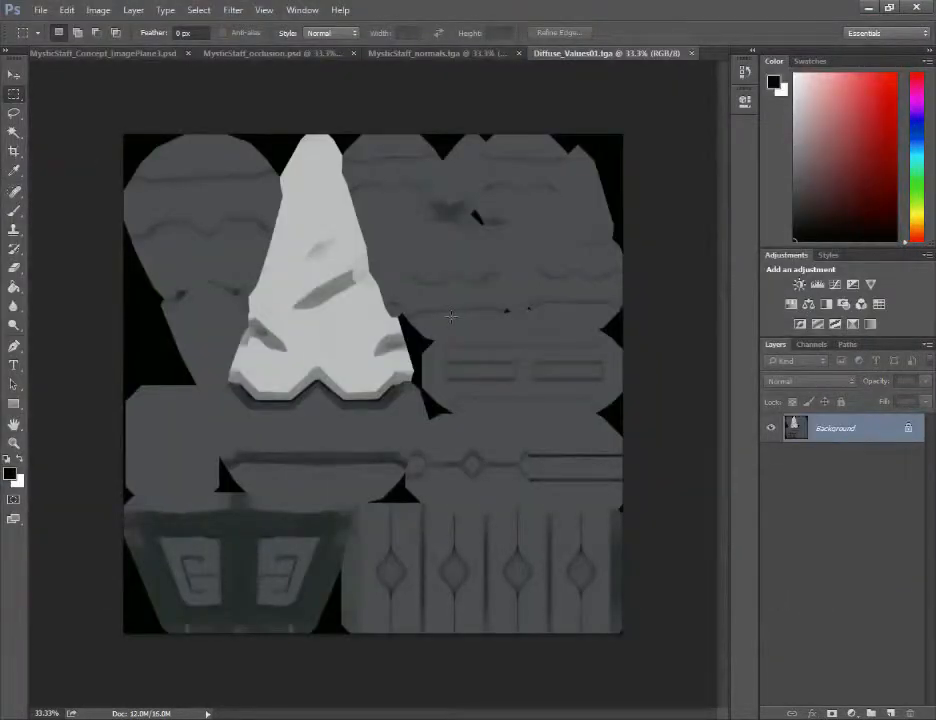
scroll(451, 317, "up", 1, "alt")
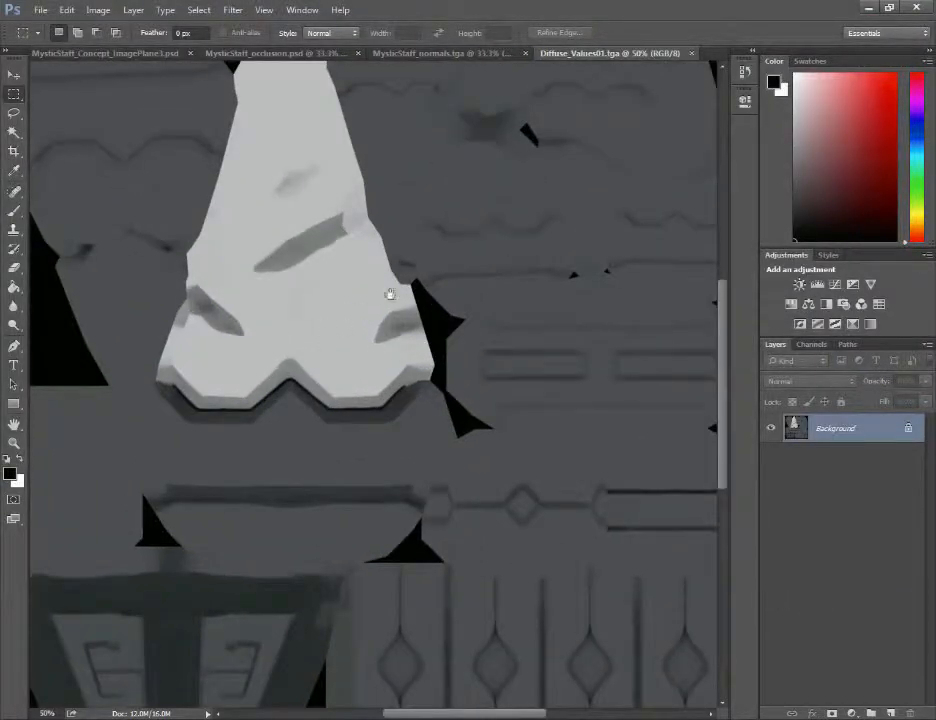
Switch to 3D-Coat and compare the main crystal's shading with the reference concept from the back view
left_click_drag(328, 147, 485, 272)
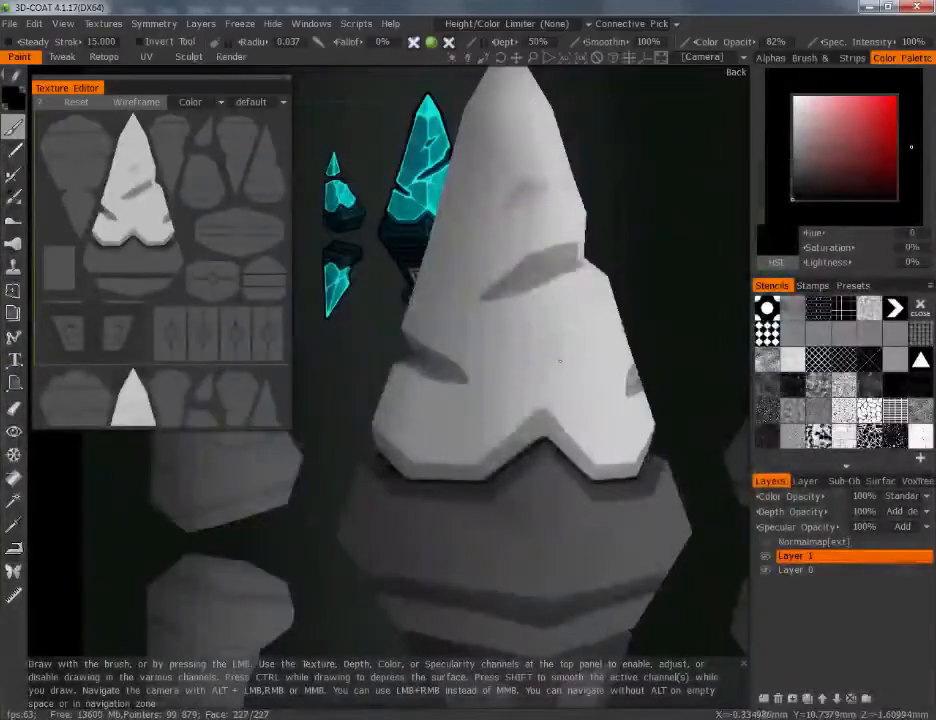
scroll(690, 400, "down", 3)
left_click_drag(716, 483, 448, 481)
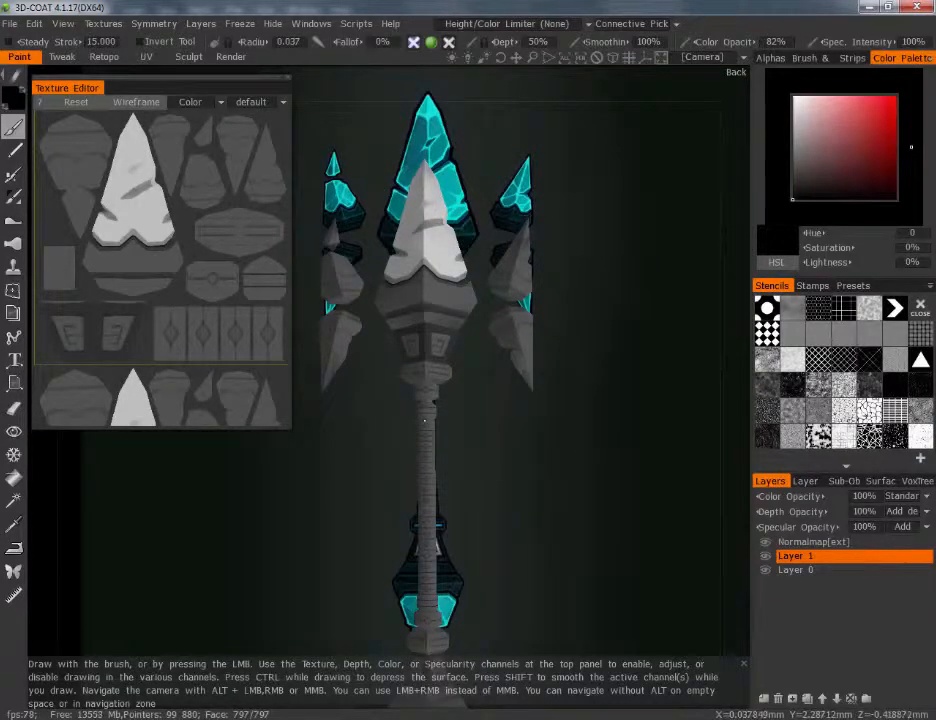
middle_click_drag(437, 341, 437, 412, "alt")
right_click_drag(478, 318, 357, 407, "alt")
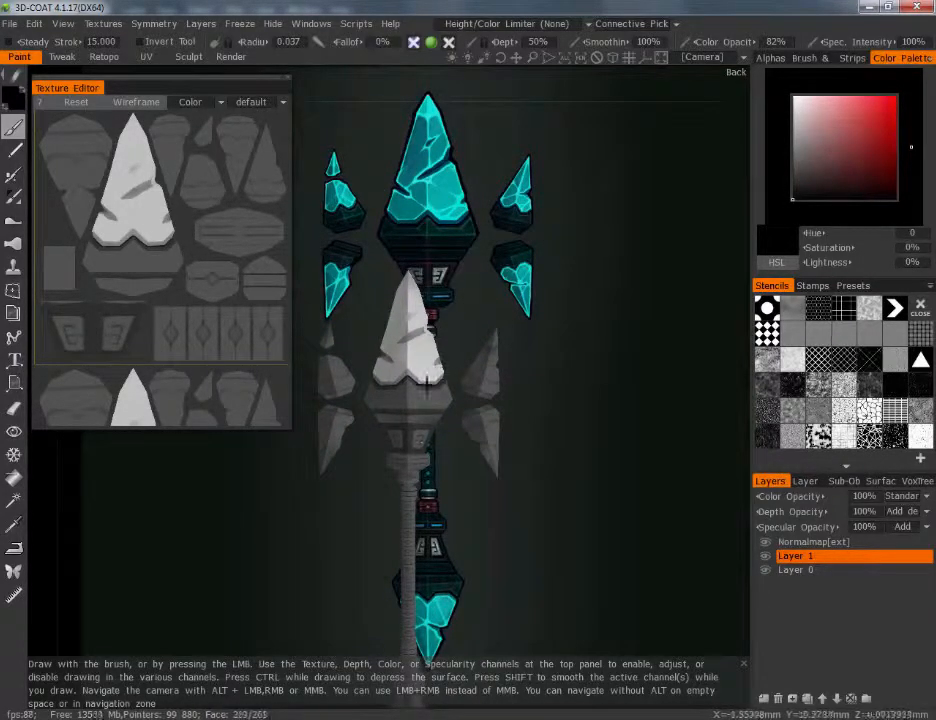
right_click_drag(453, 252, 482, 232, "alt")
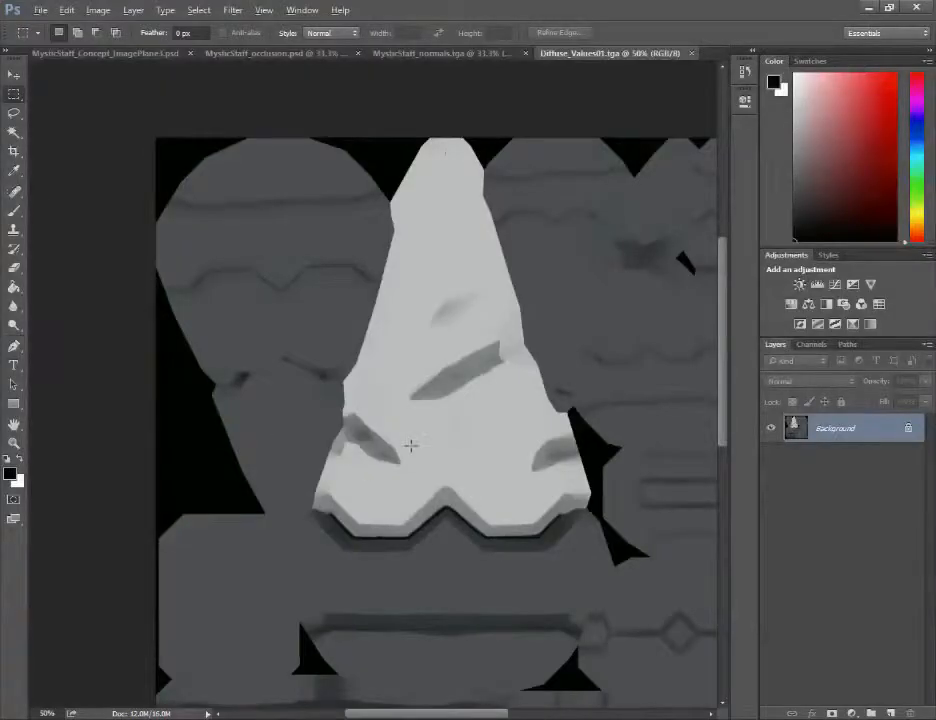
Switch to Photoshop and outline the main crystal in Diffuse_Values01.tga with a Polygonal Lasso selection
key("l")
key("alt+l")
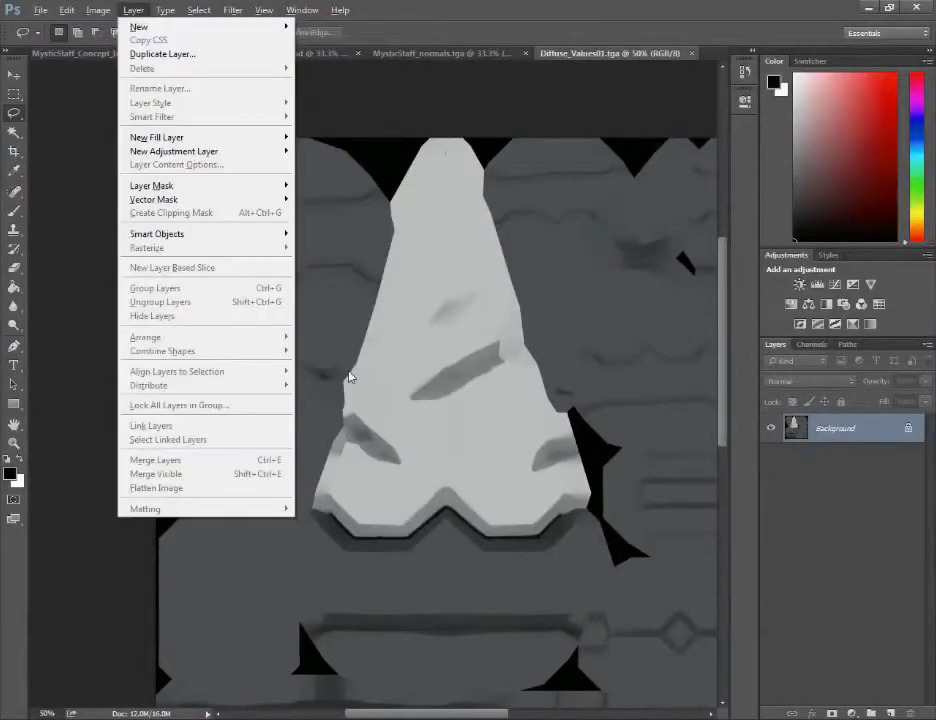
right_click(18, 116)
left_click(79, 127)
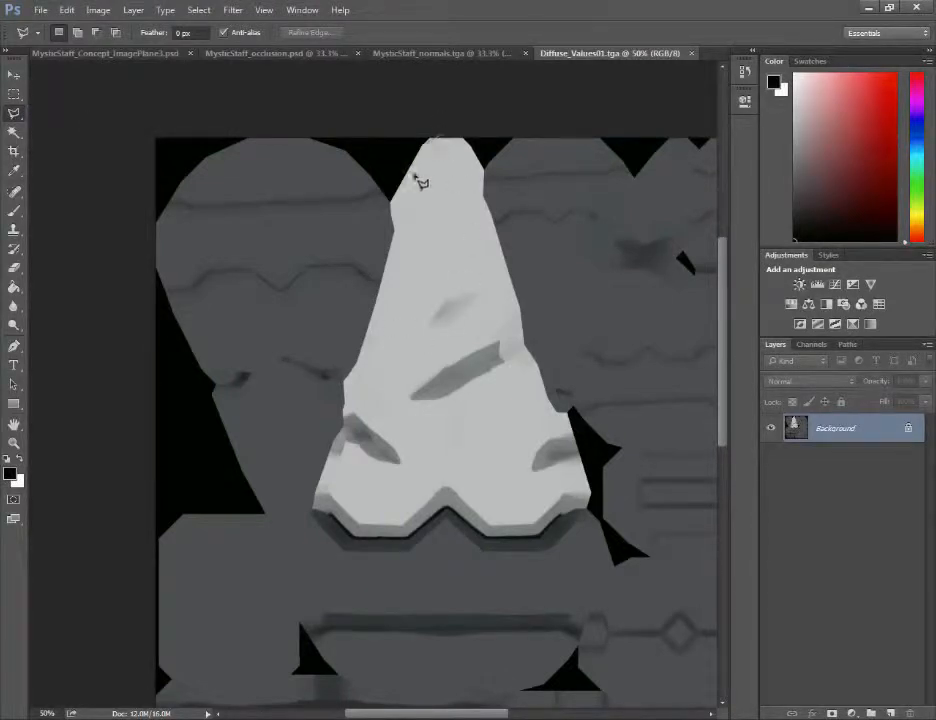
left_click(440, 140)
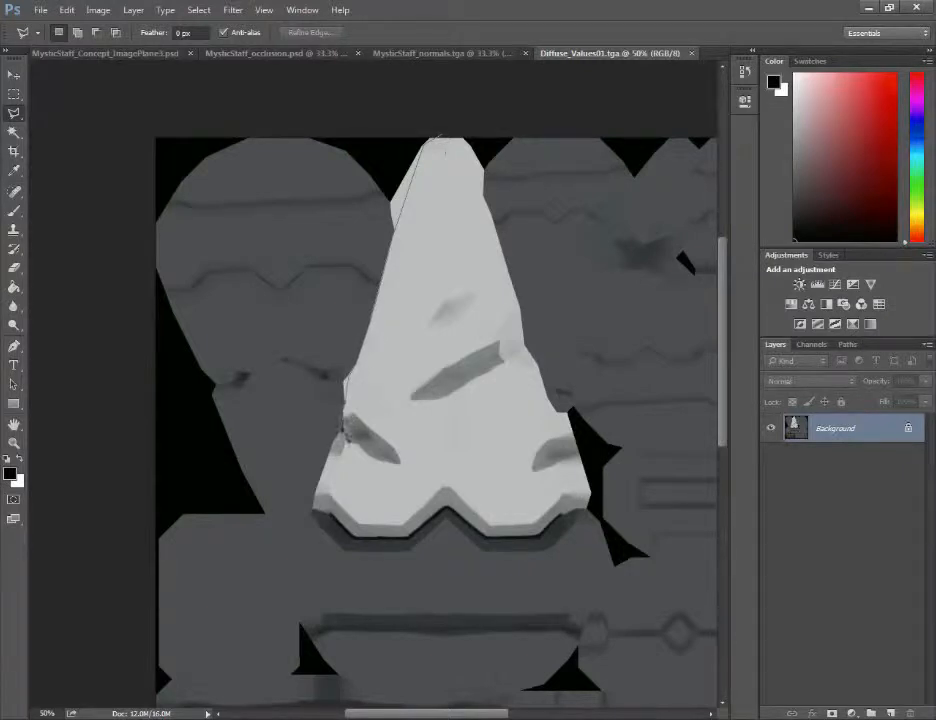
left_click(343, 423)
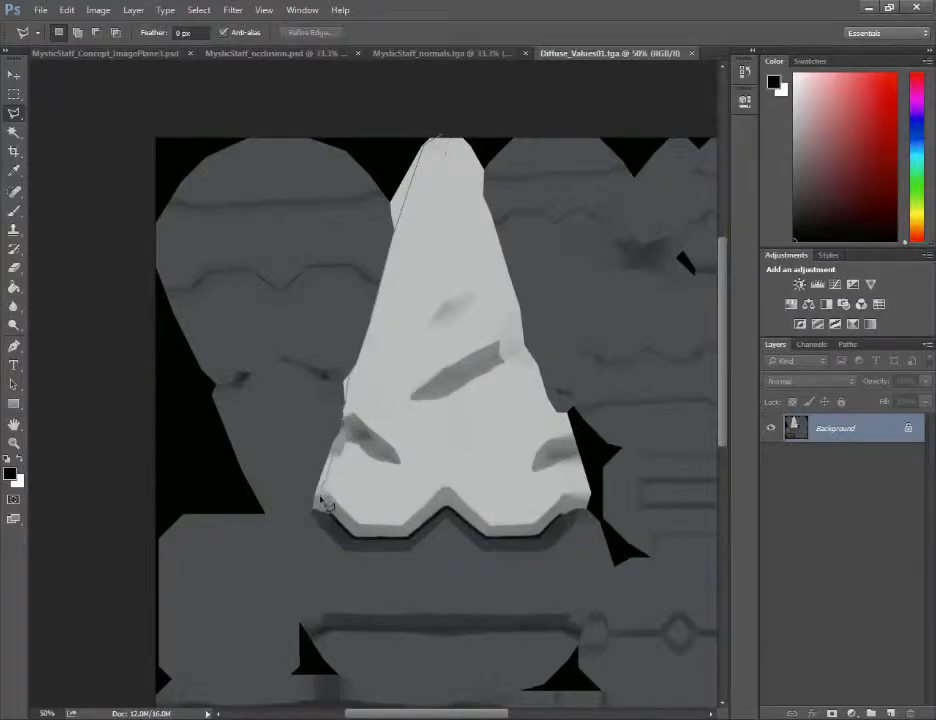
left_click(405, 539)
left_click(541, 538)
left_click(562, 515)
left_click(596, 488)
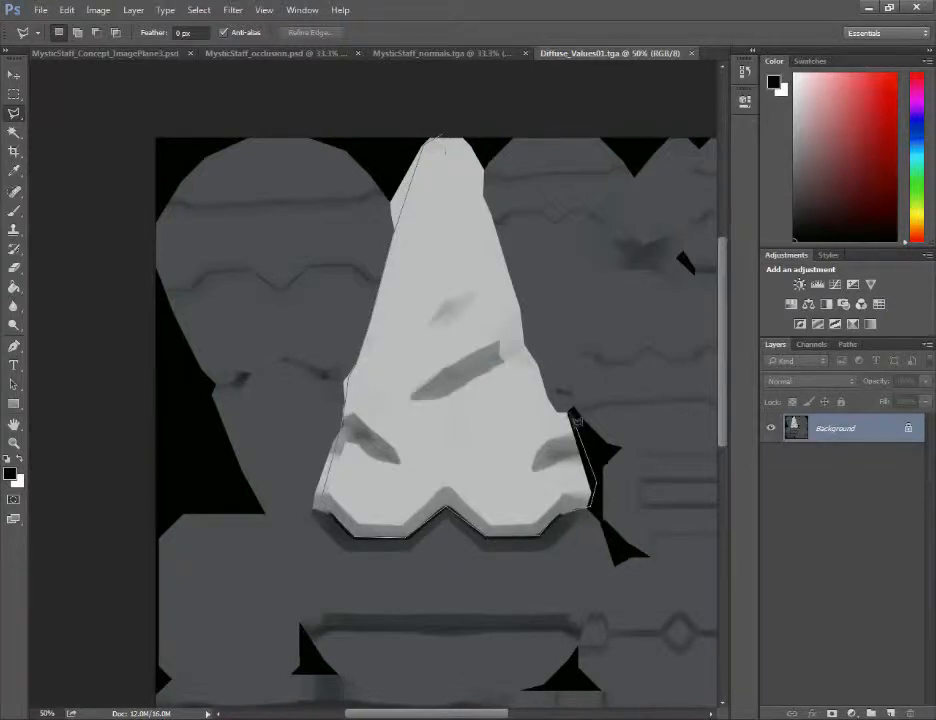
left_click(564, 413)
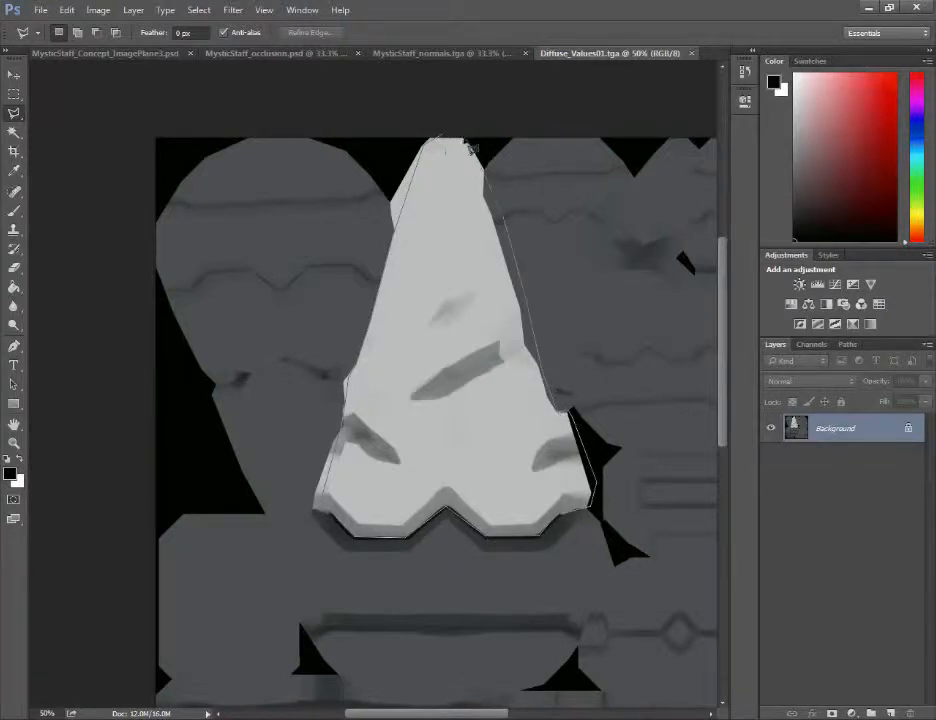
left_click(451, 146)
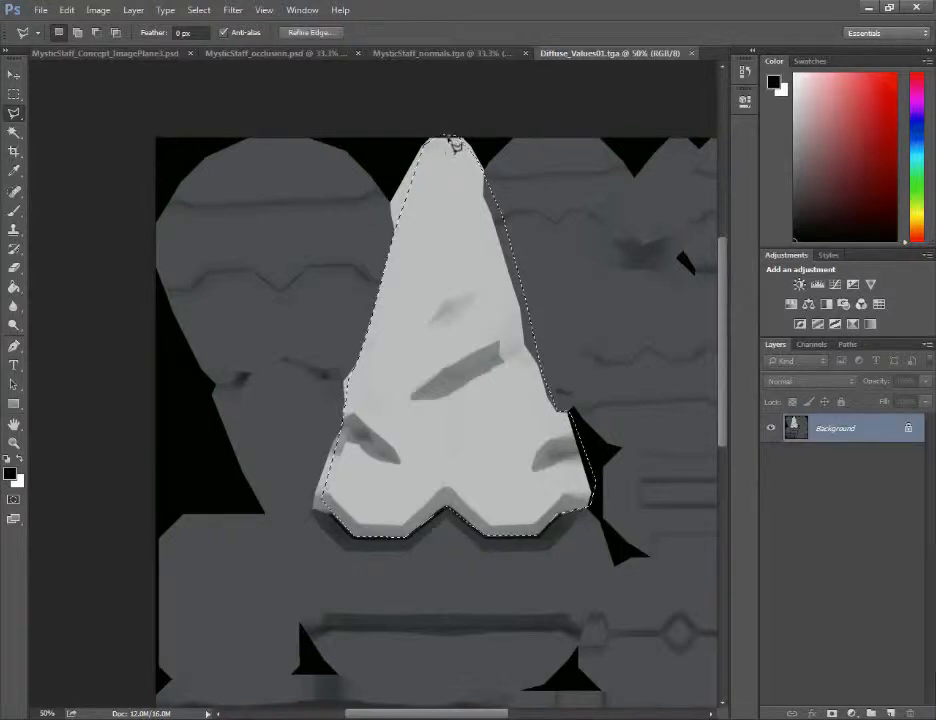
Subtract the dark grey slivers along the crystal's right edge from the selection using the Magic Wand at tolerance 0
key("m")
key("alt")
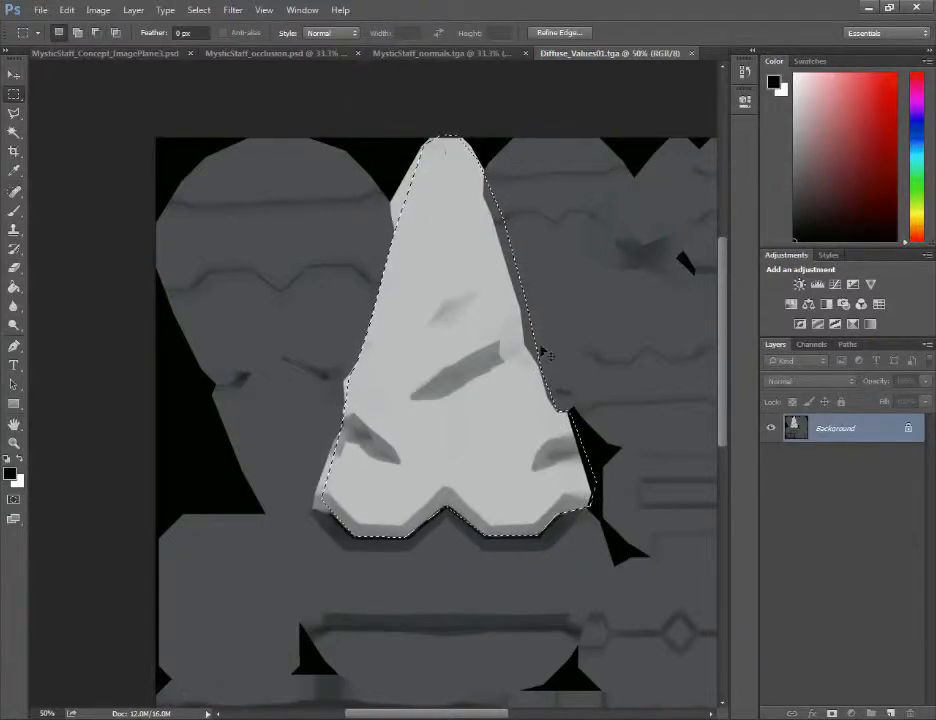
key("alt")
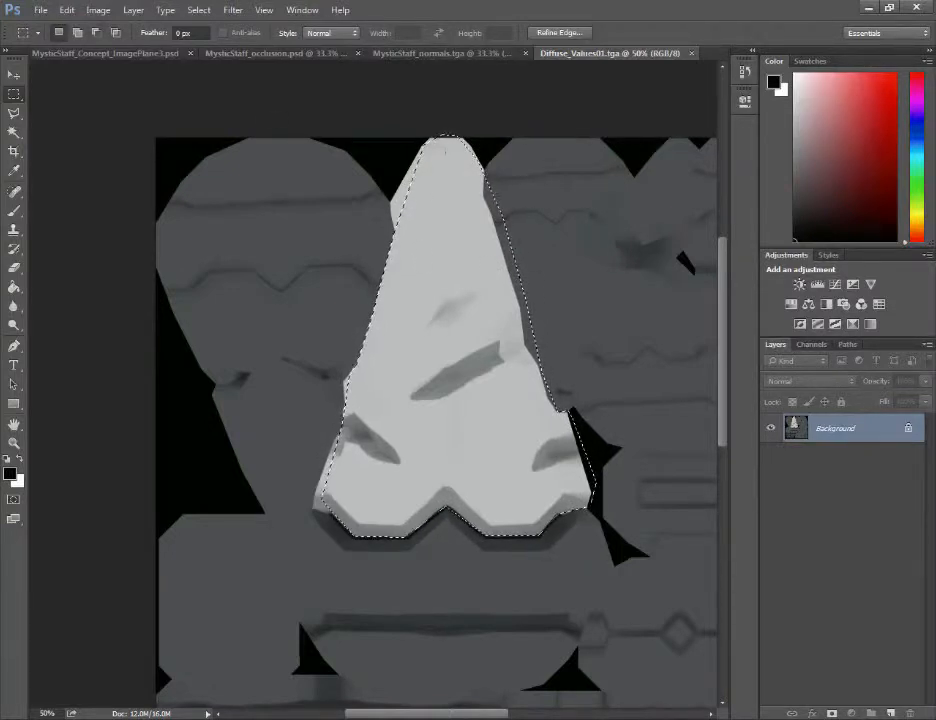
left_click(166, 31)
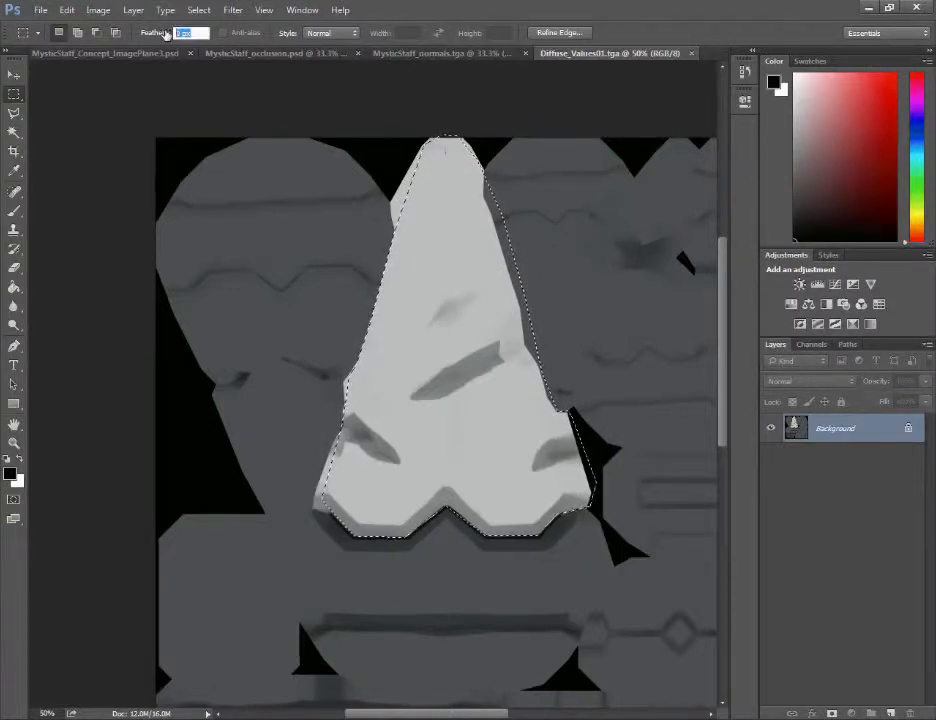
left_click(14, 132)
key("alt")
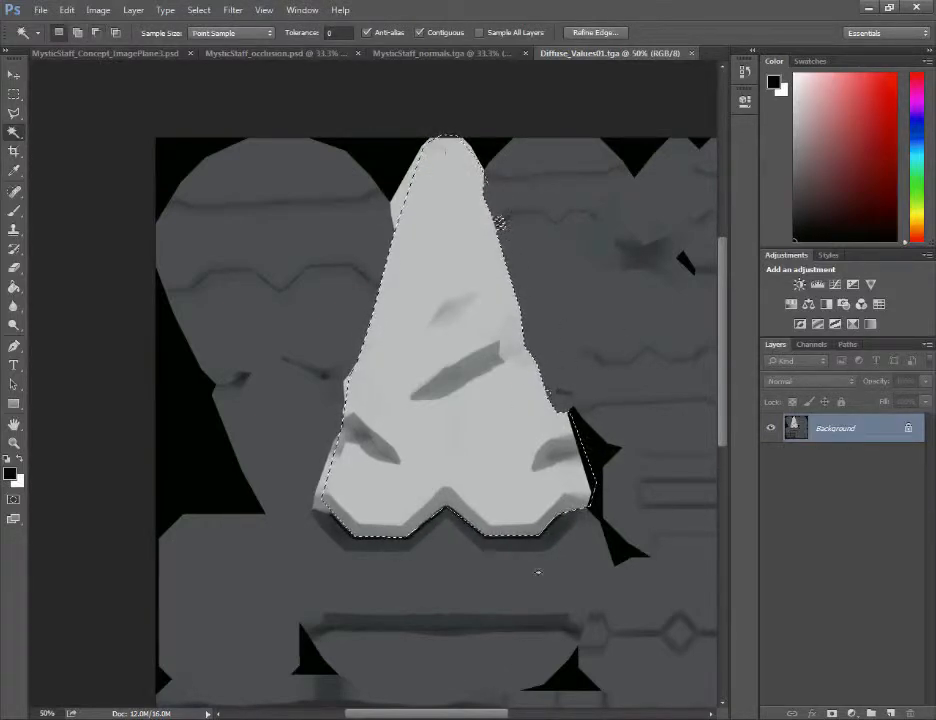
Darken the selected crystal's base with a black-to-transparent gradient on a new Multiply layer at about 38% opacity
left_click_drag(14, 287, 70, 290)
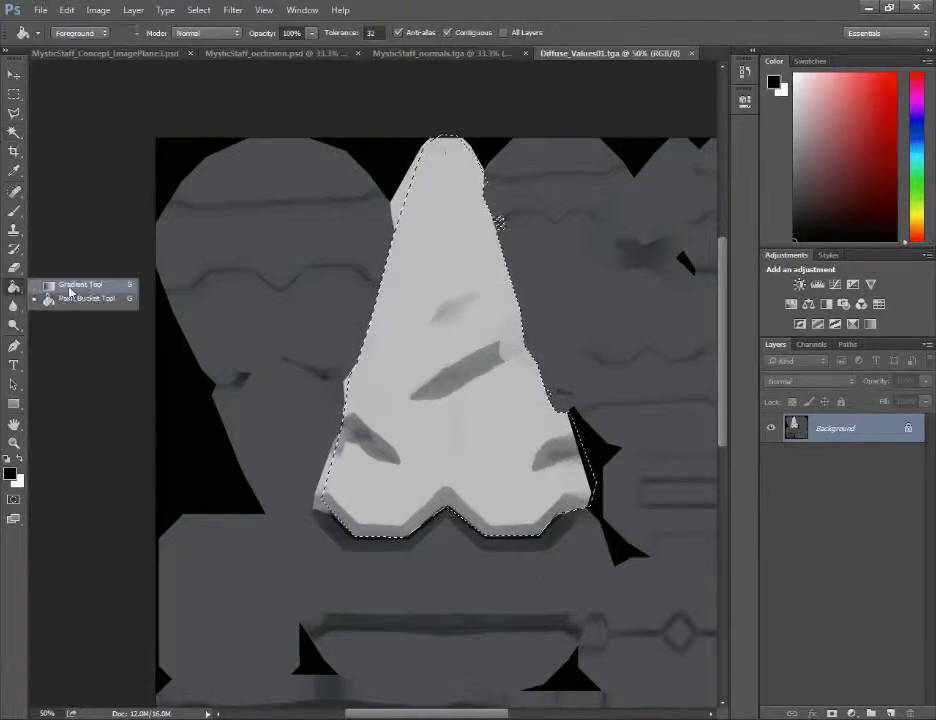
left_click(80, 287)
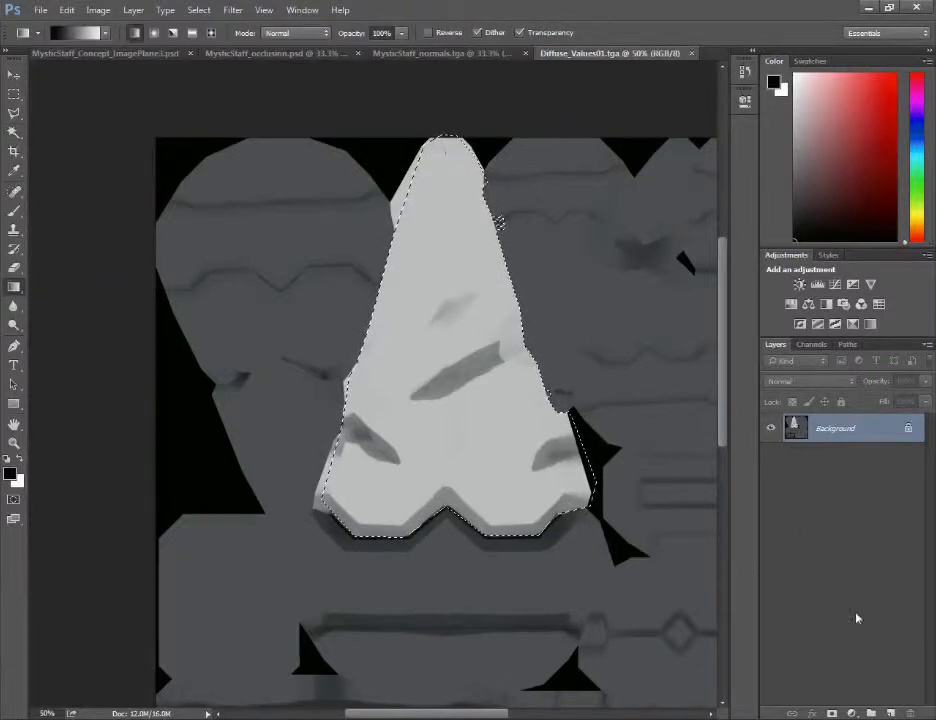
left_click(890, 712)
left_click(838, 381)
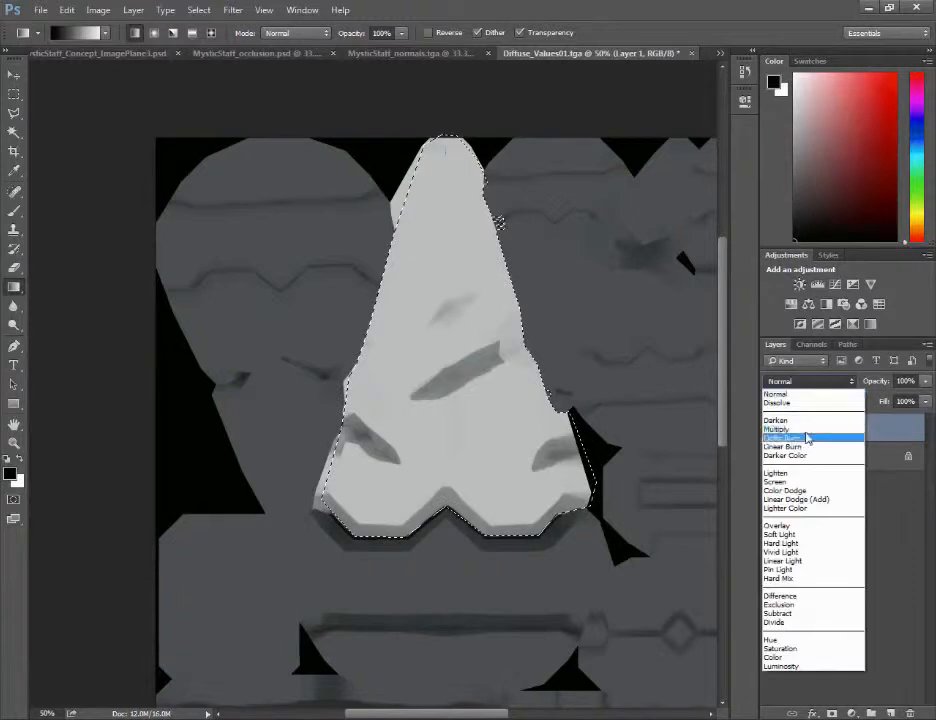
left_click(805, 429)
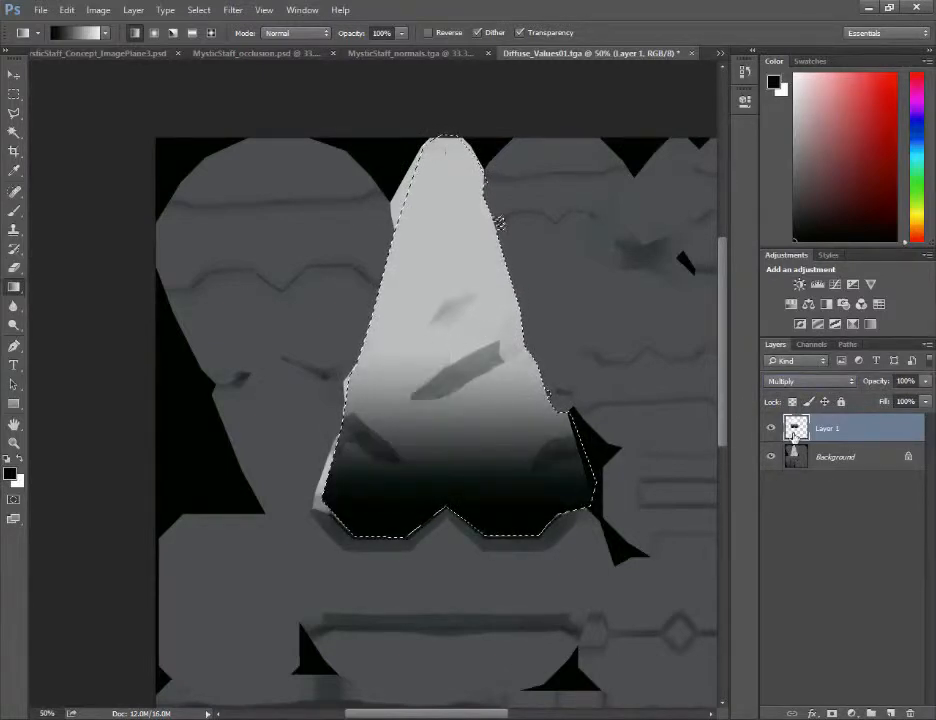
left_click_drag(925, 381, 895, 400)
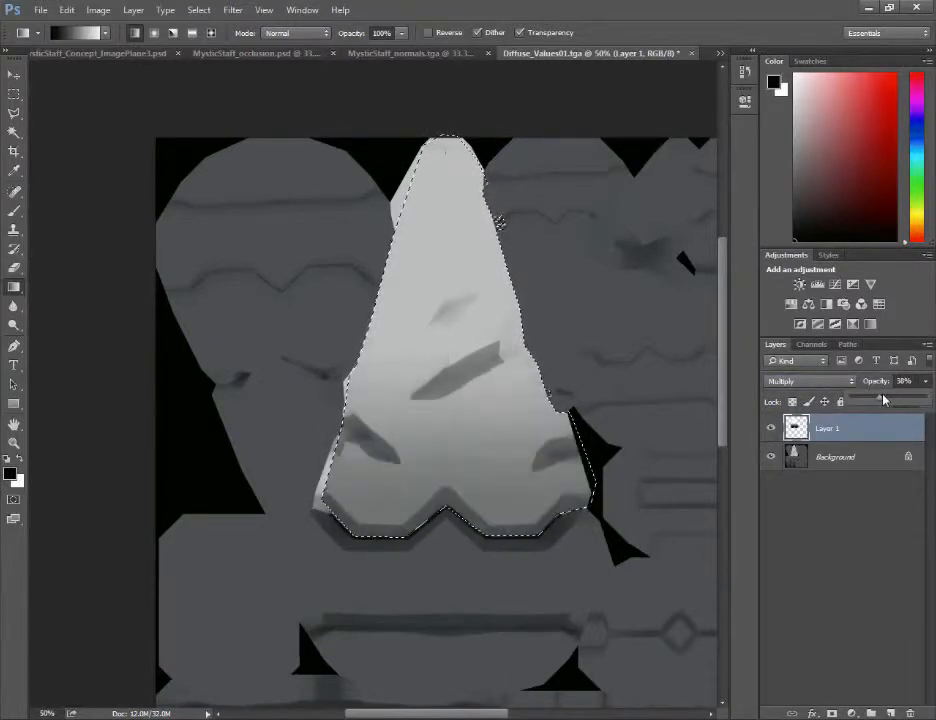
Lighten the selected crystal from its tip with a white (ffffff) gradient on a new Overlay layer at 3% opacity
left_click(894, 712)
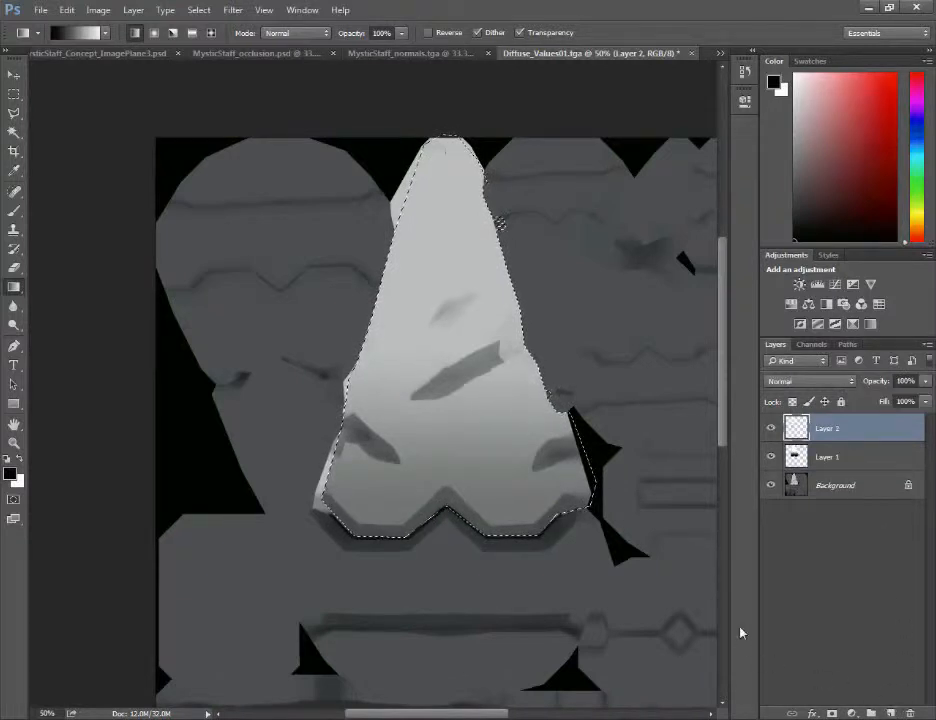
left_click(818, 382)
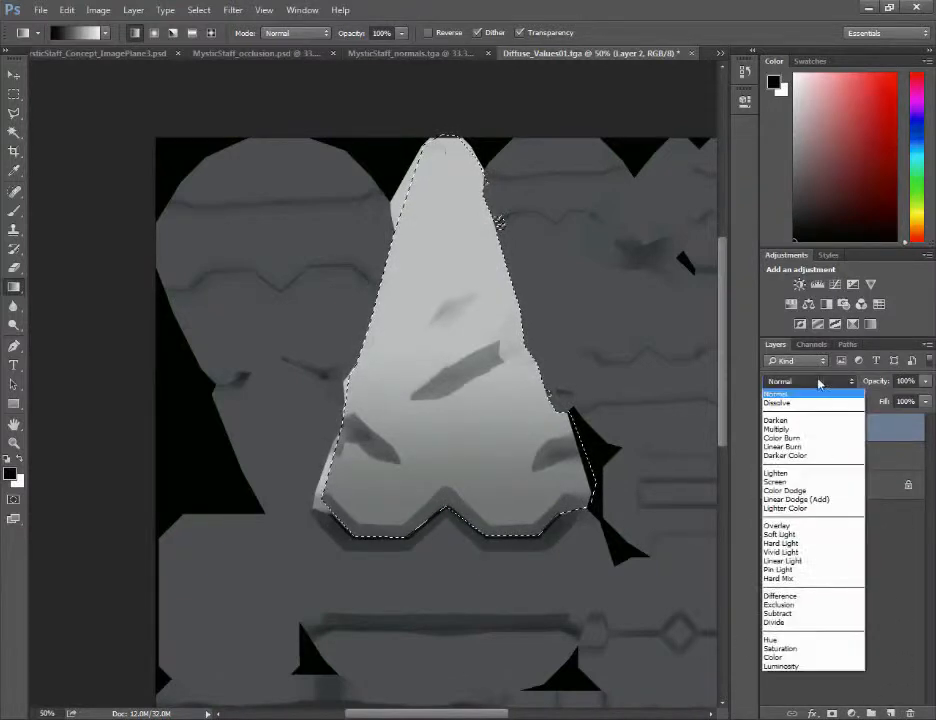
left_click(777, 525)
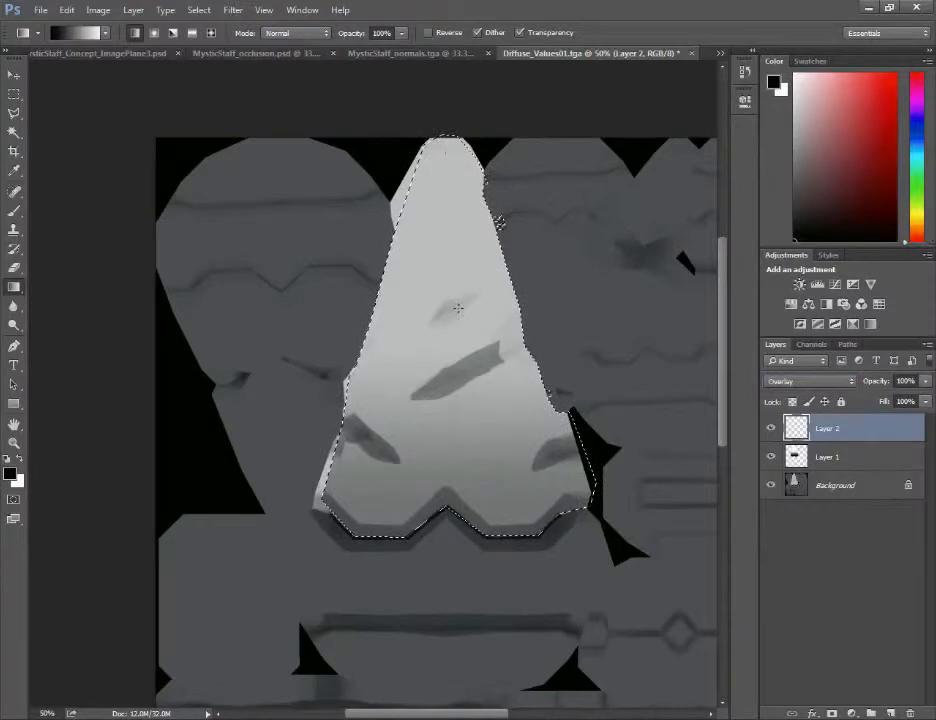
left_click(428, 235, "alt")
left_click(11, 476)
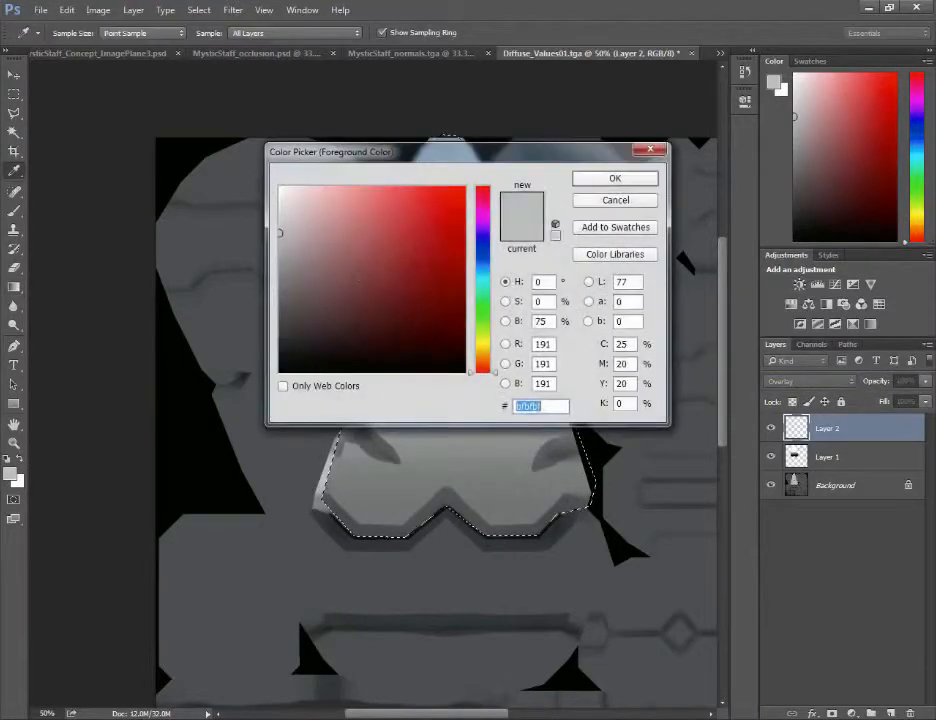
type("ffffff")
left_click(612, 177)
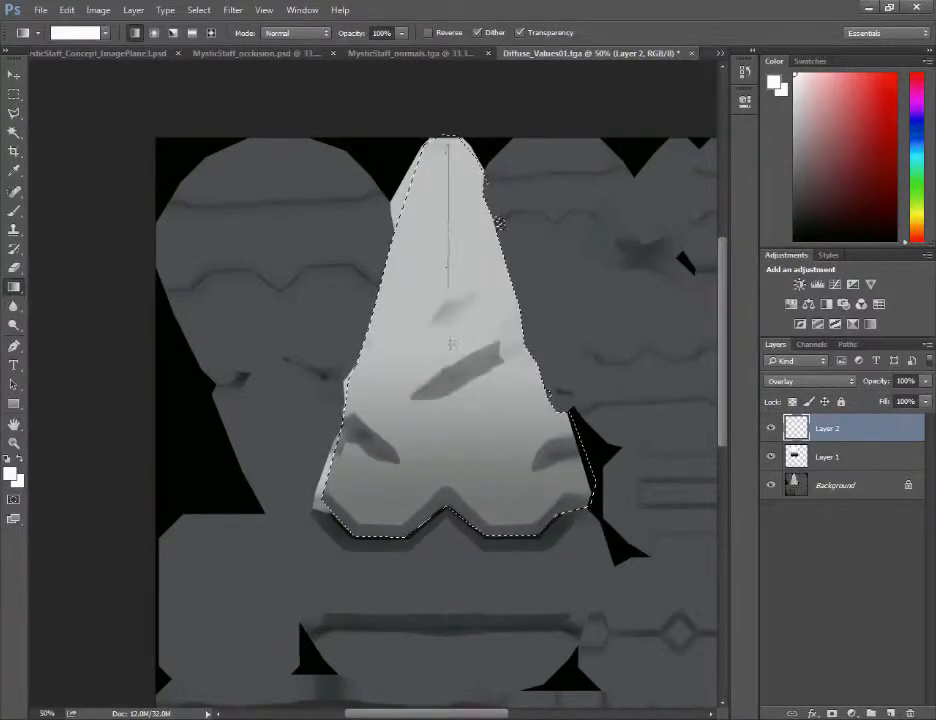
left_click(924, 382)
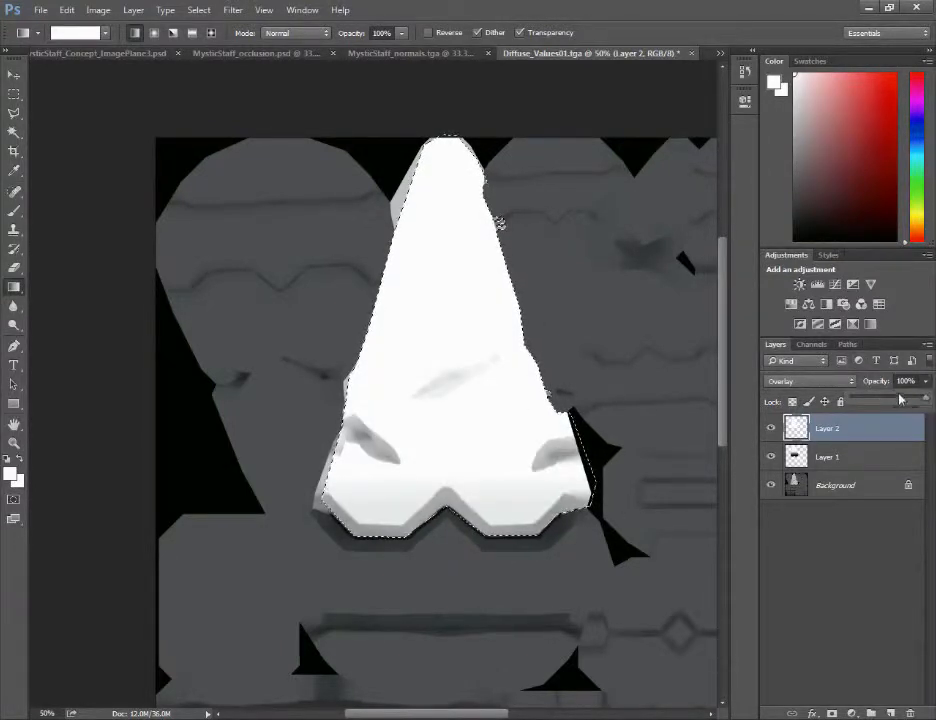
left_click_drag(899, 399, 851, 400)
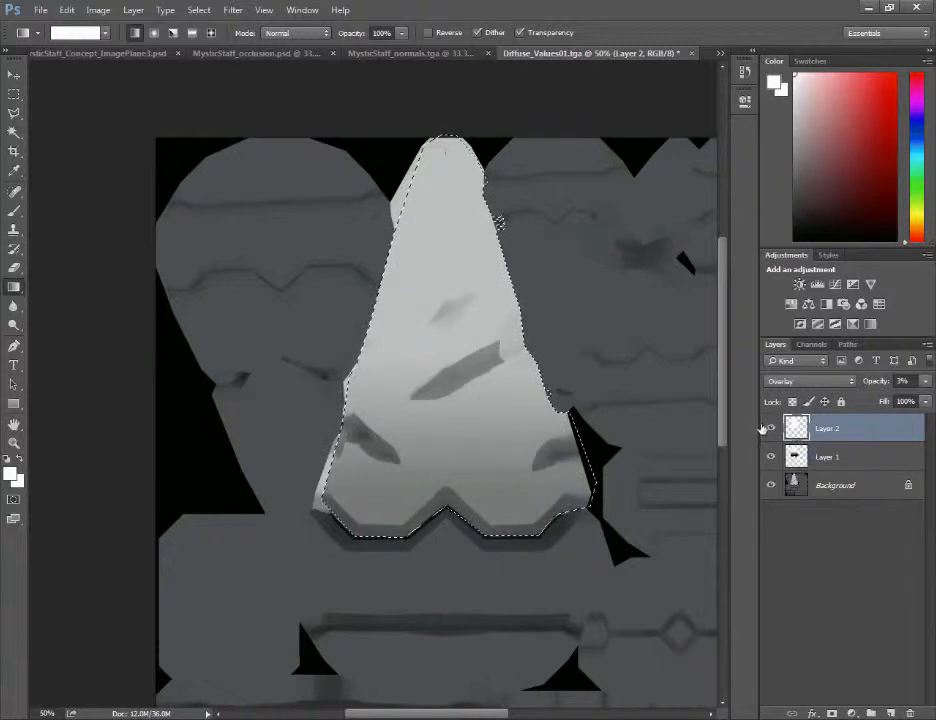
Deselect the crystal and flatten the image into a single background layer
key("ctrl+d")
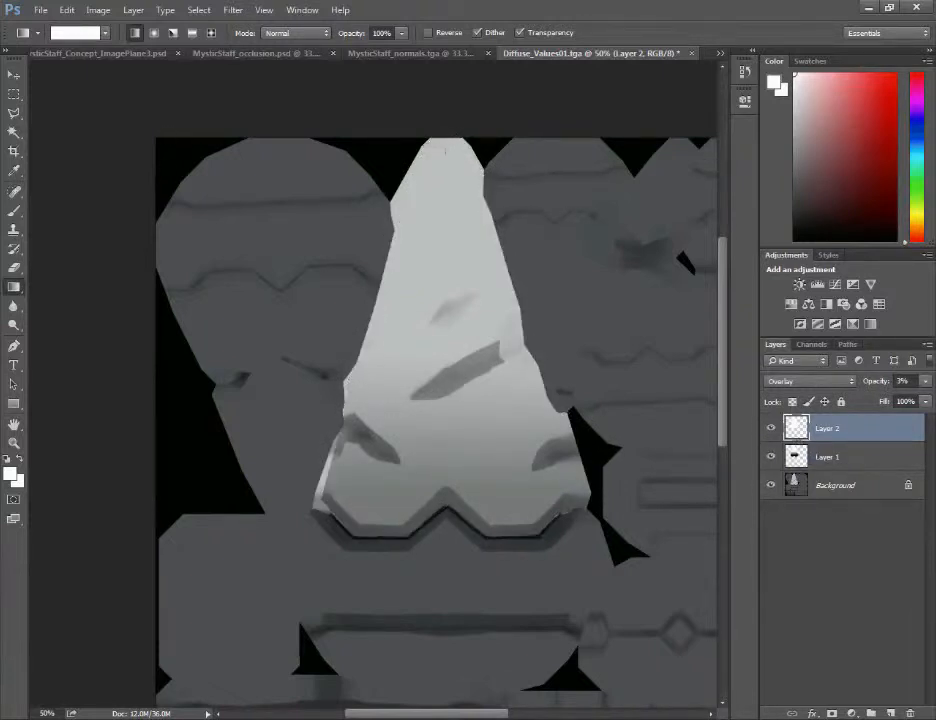
left_click(133, 10)
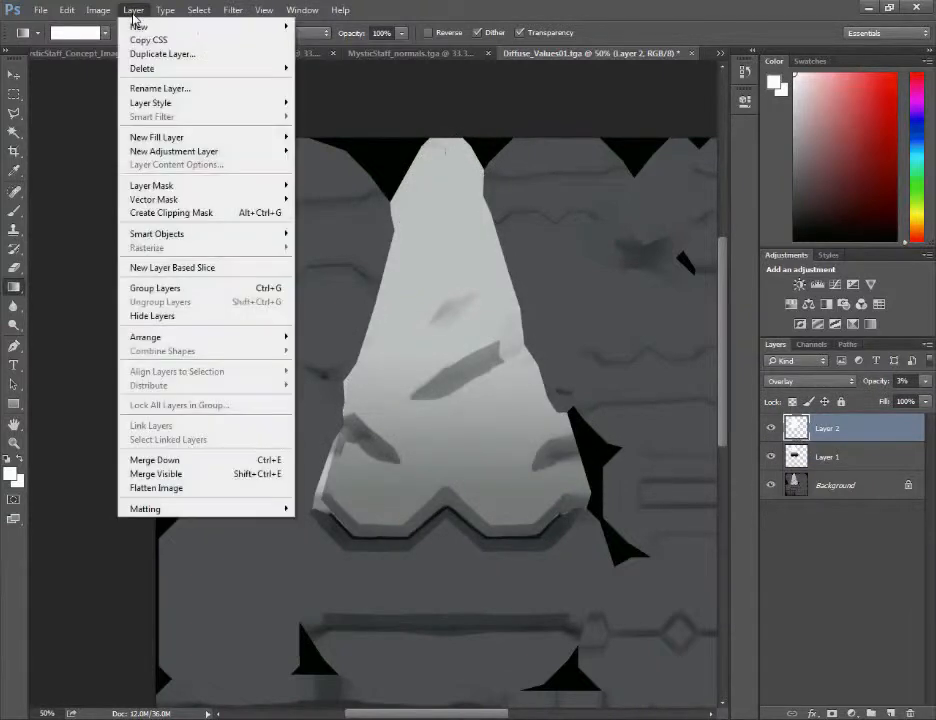
left_click(203, 487)
Save the image over Diffuse_Values01 in the Textures folder as a Targa file at 24 bits/pixel
key("ctrl+shift+s")
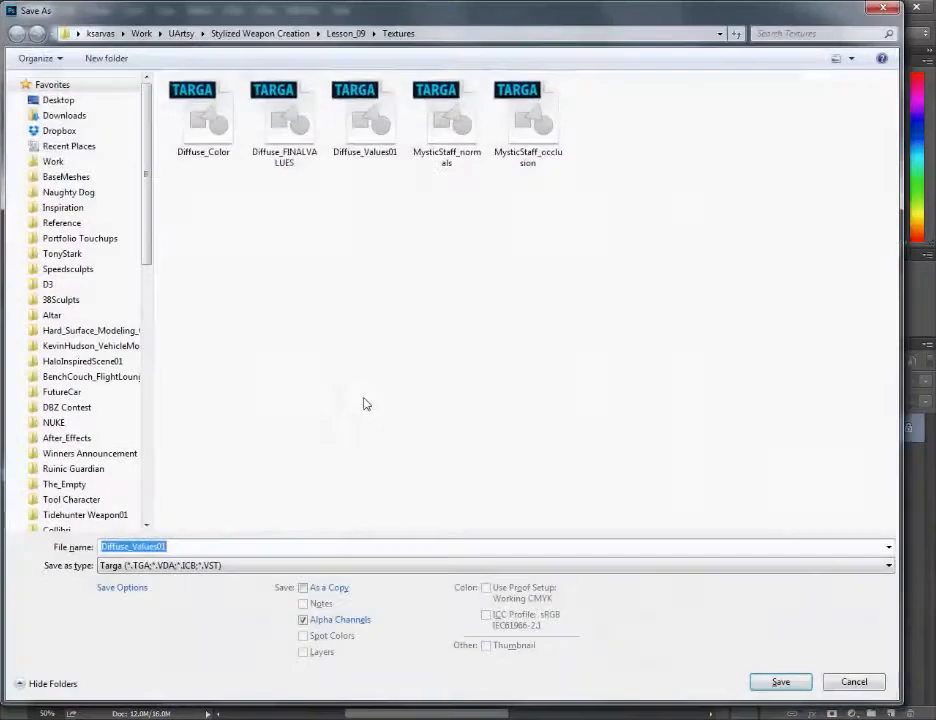
left_click(192, 566)
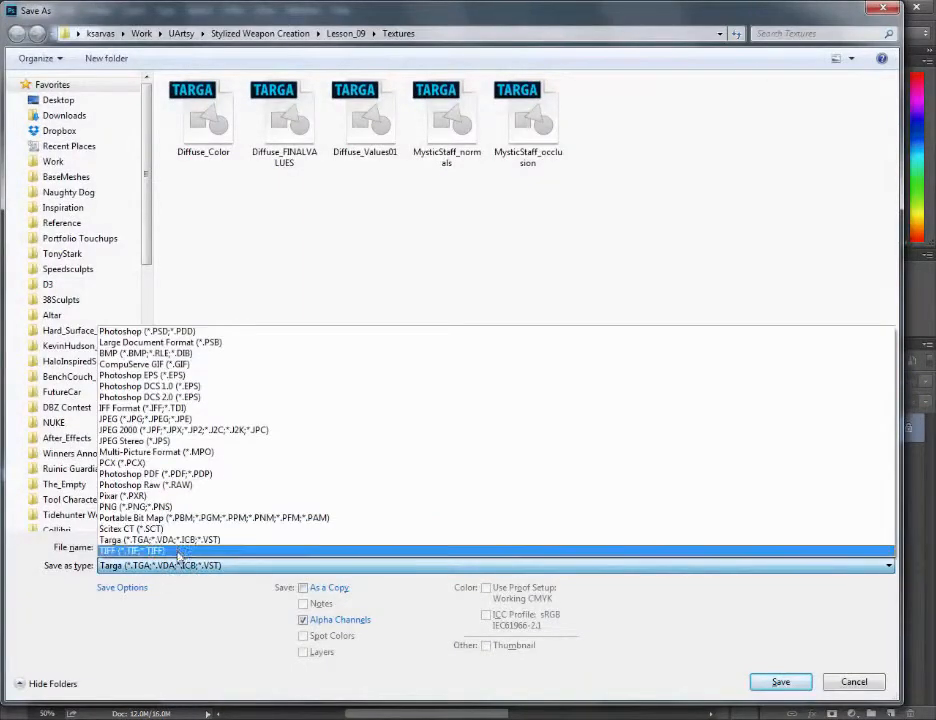
left_click(182, 540)
left_click(185, 546)
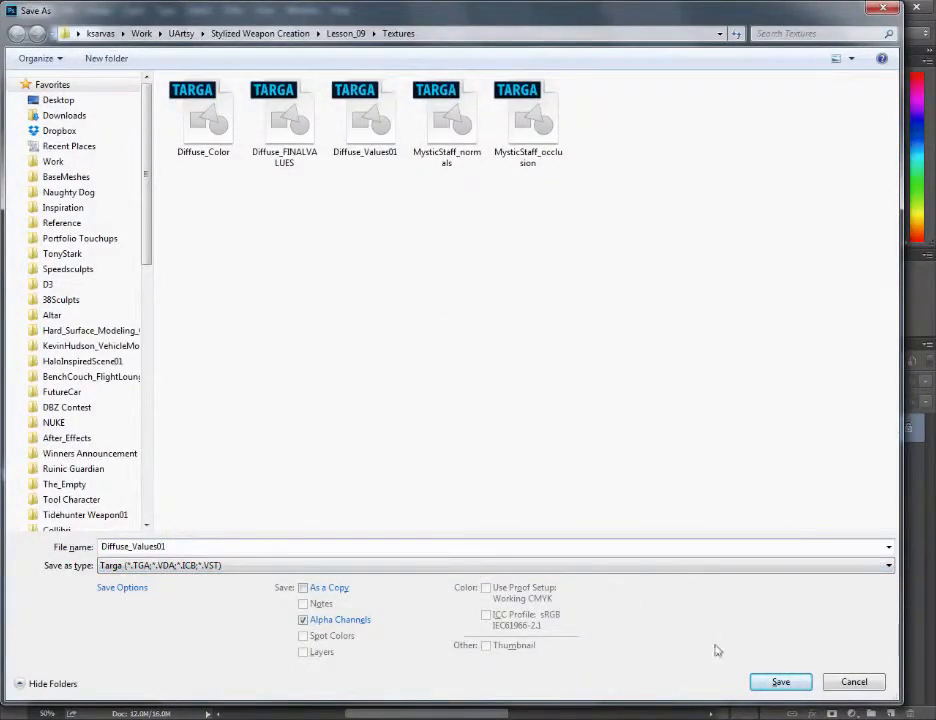
left_click(798, 684)
left_click(503, 370)
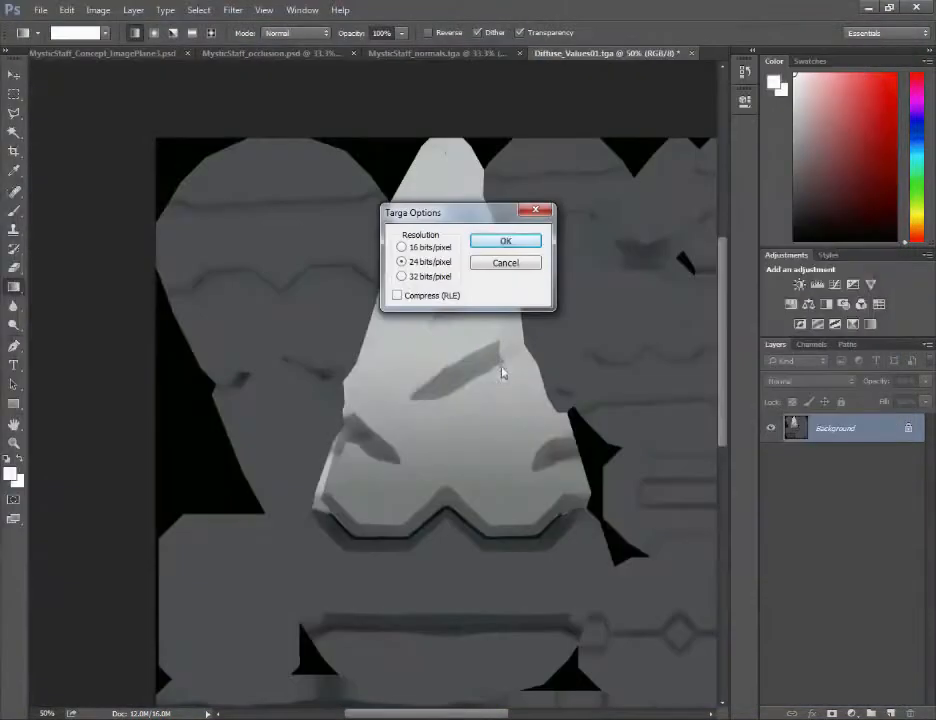
left_click(505, 241)
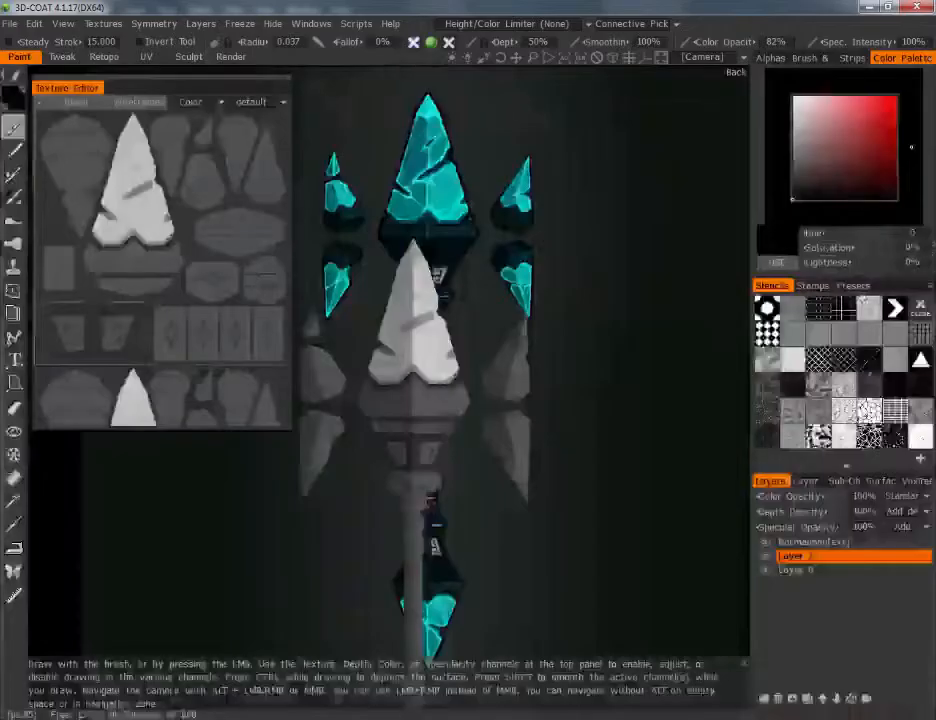
Import Diffuse_Values01 from the Textures folder as the diffuse map onto a new layer
left_click(764, 699)
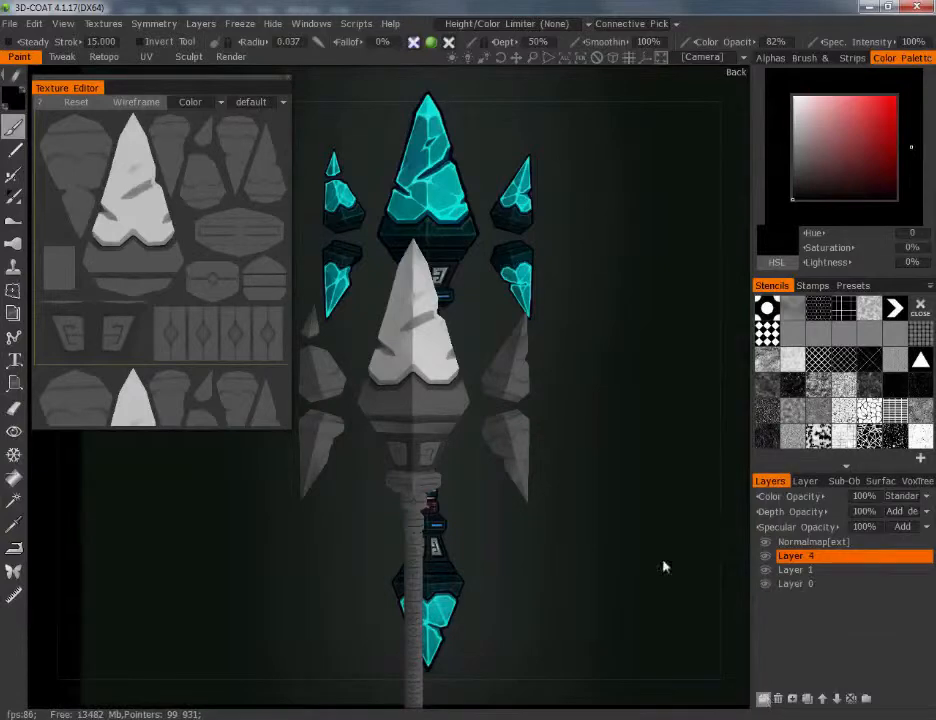
left_click(102, 23)
mouse_move(119, 46)
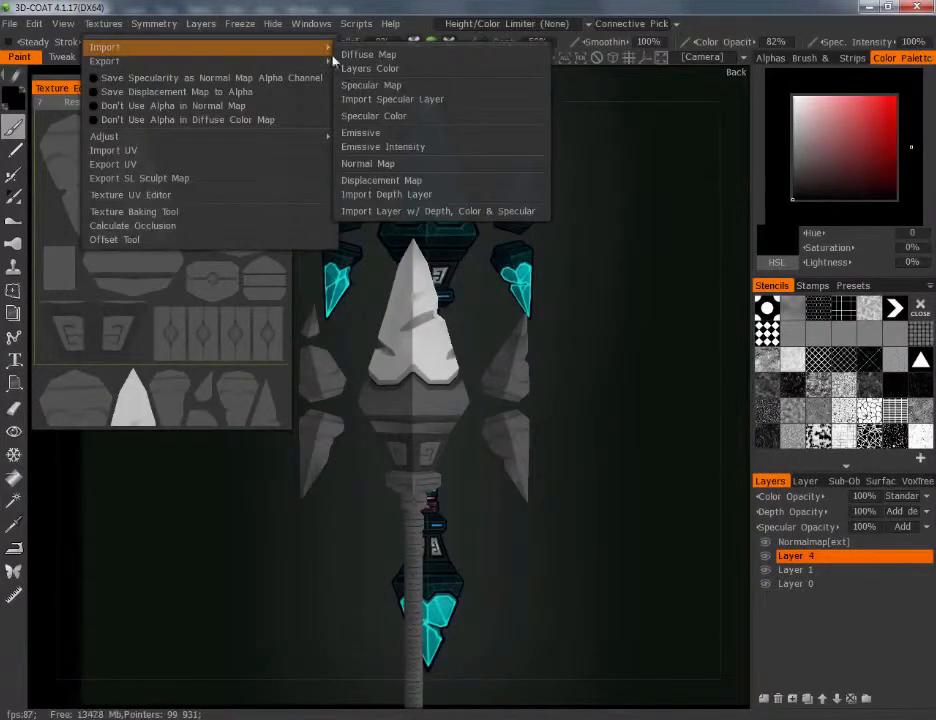
left_click(345, 55)
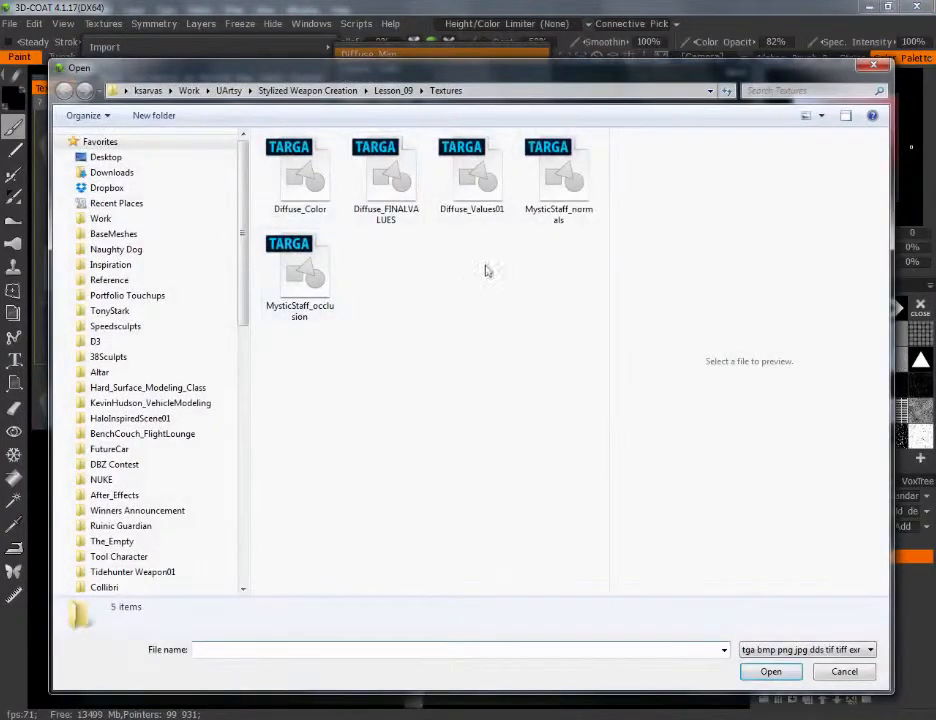
left_click(470, 180)
left_click(770, 671)
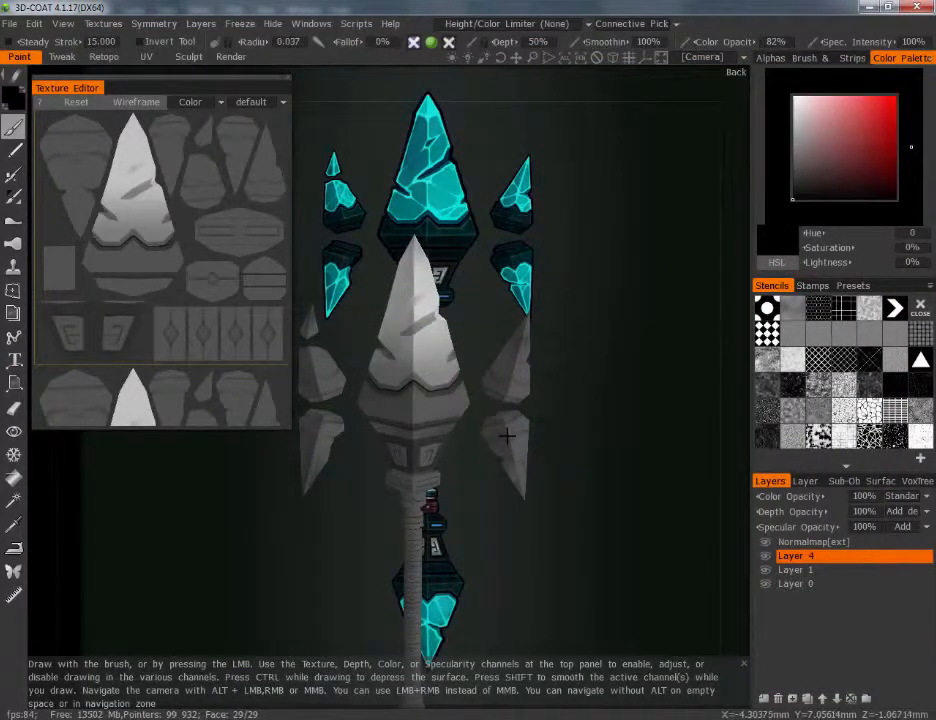
scroll(645, 410, "down", 2)
middle_click_drag(643, 410, 662, 348)
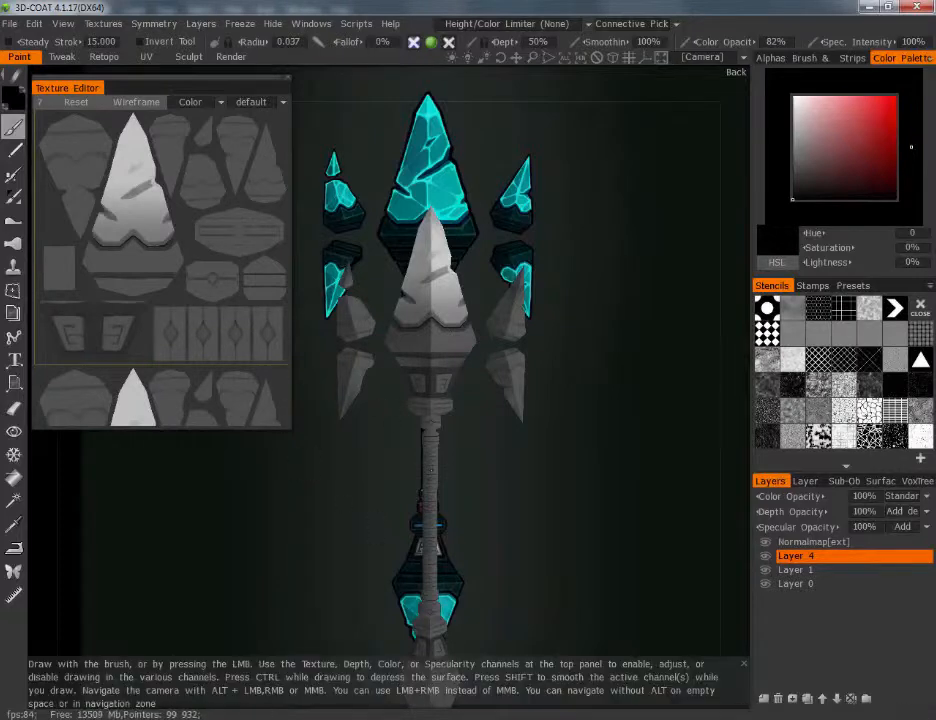
Open the scene MysticStaff_3DCoat_FINALVALUES.3b from the 3DCoat folder
left_click(8, 25)
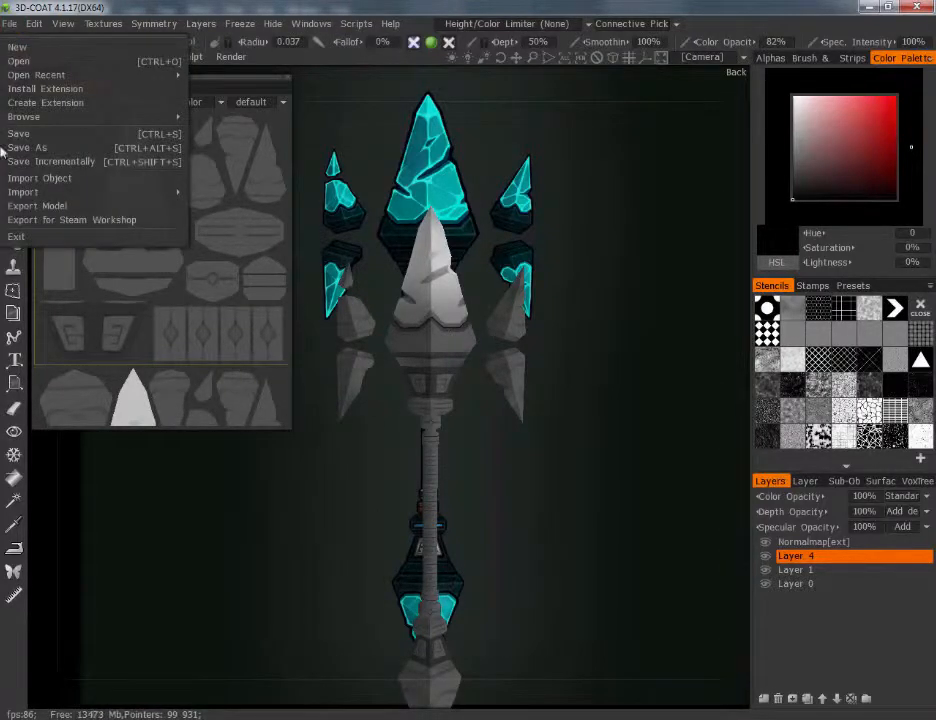
left_click(17, 62)
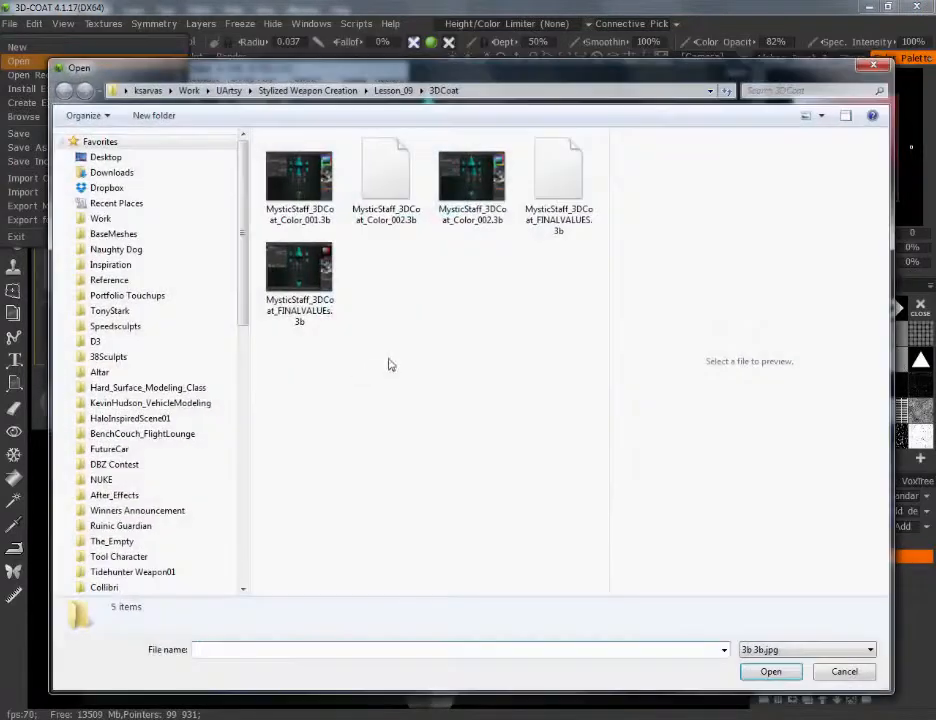
left_click(560, 185)
left_click(771, 671)
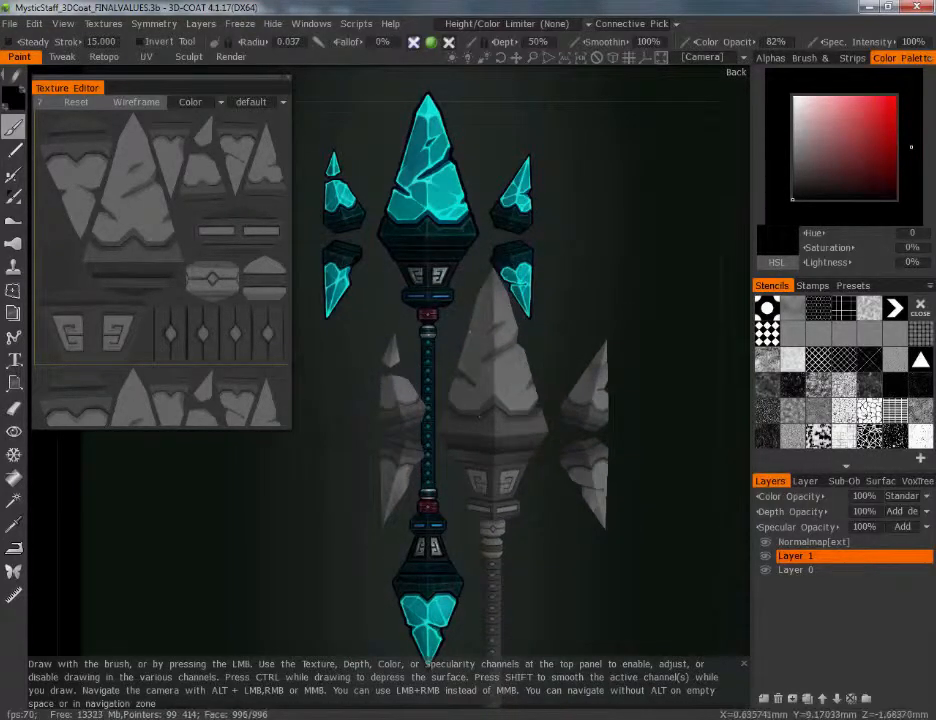
Examine the finished grayscale values along the whole staff and compare them with the reference concept
middle_click_drag(590, 612, 614, 490)
left_click_drag(614, 490, 633, 503)
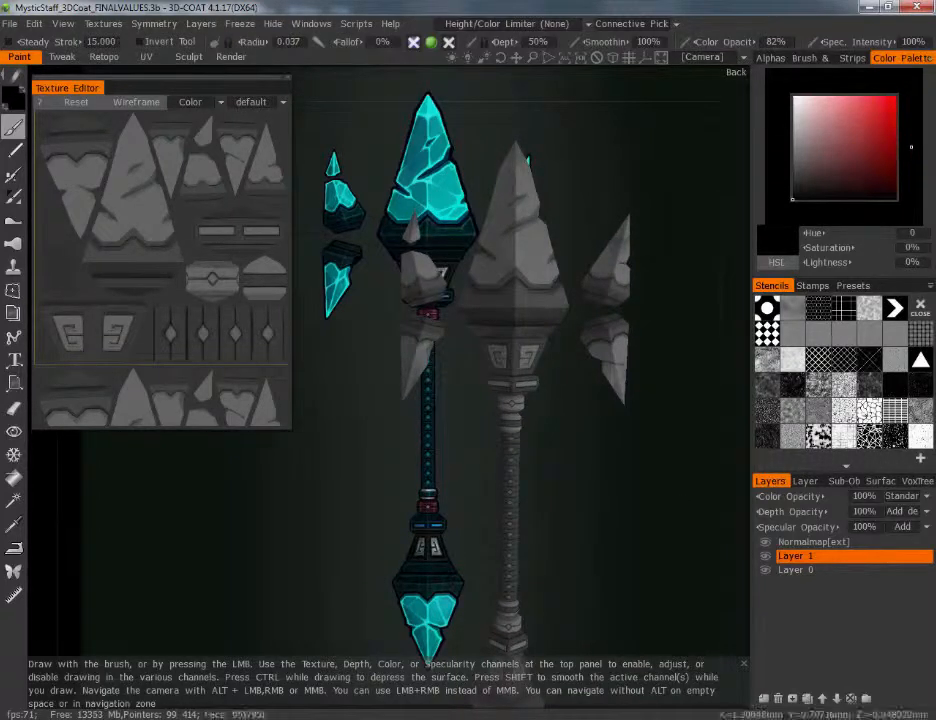
scroll(587, 508, "down", 3)
middle_click_drag(588, 512, 677, 463)
scroll(643, 402, "down", 2)
mouse_move(680, 414)
left_mouse_down()
mouse_move(623, 408)
mouse_move(681, 406)
left_mouse_up()
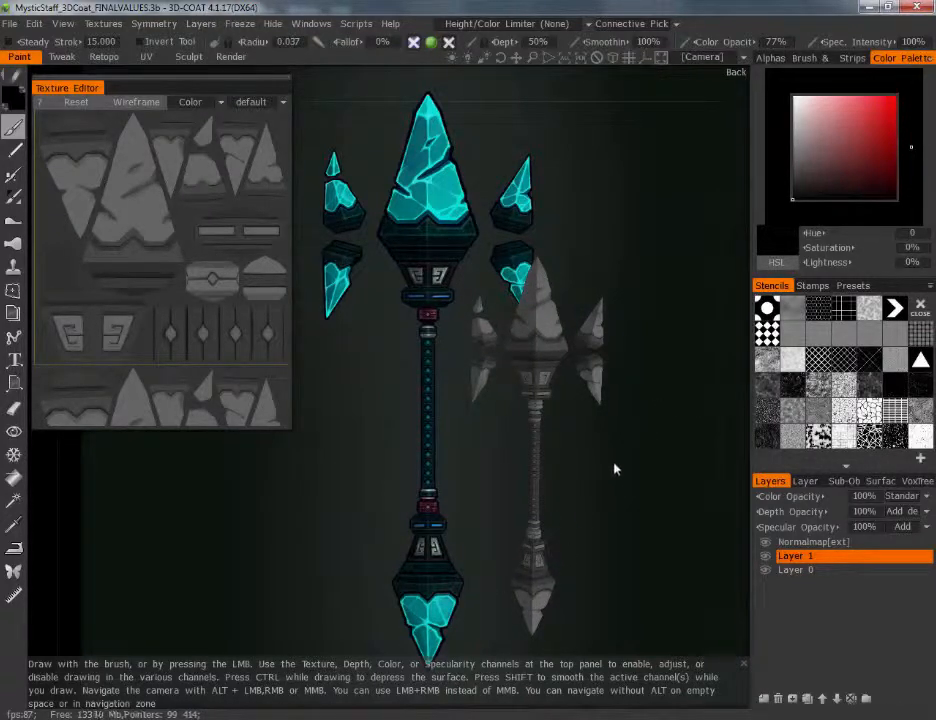
scroll(616, 470, "up", 1)
scroll(606, 512, "down", 1)
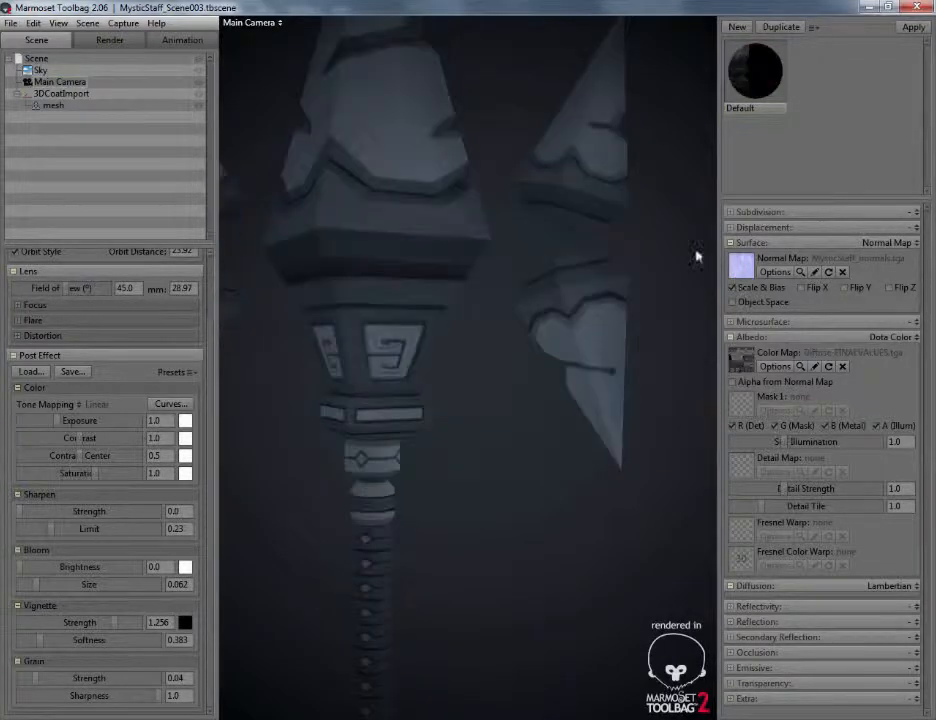
Inspect the values-only staff in Marmoset Toolbag from several angles, at full length and close up at the carved collar below the head
right_click_drag(520, 447, 514, 407, "alt")
middle_click_drag(517, 488, 550, 488, "alt")
right_click_drag(540, 468, 537, 427, "alt")
middle_click_drag(529, 441, 509, 443, "alt")
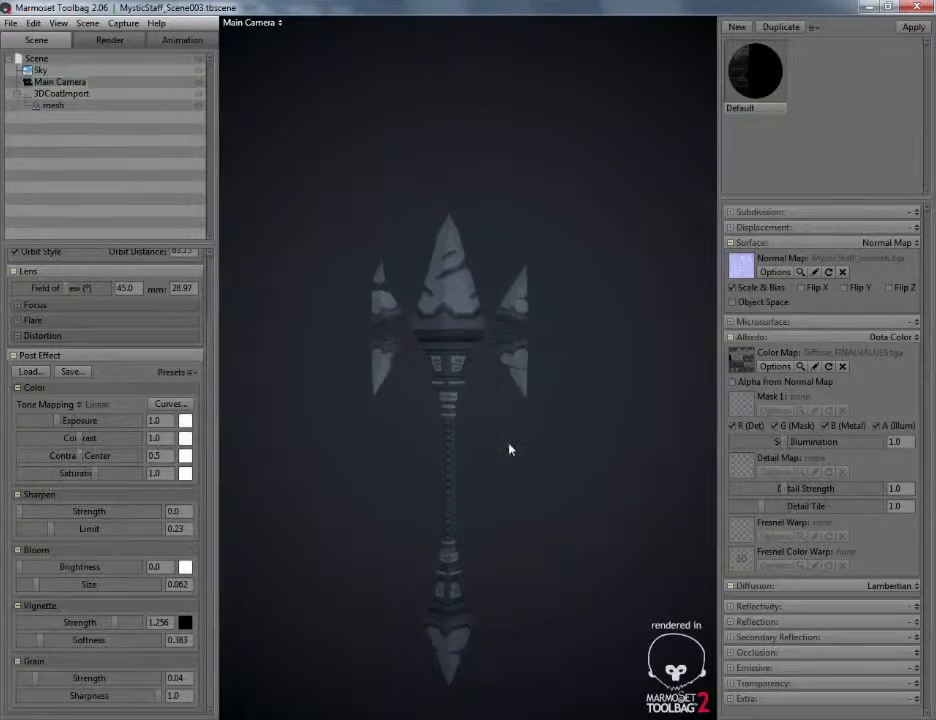
right_click_drag(502, 467, 536, 536, "alt")
left_click_drag(504, 494, 538, 496, "alt")
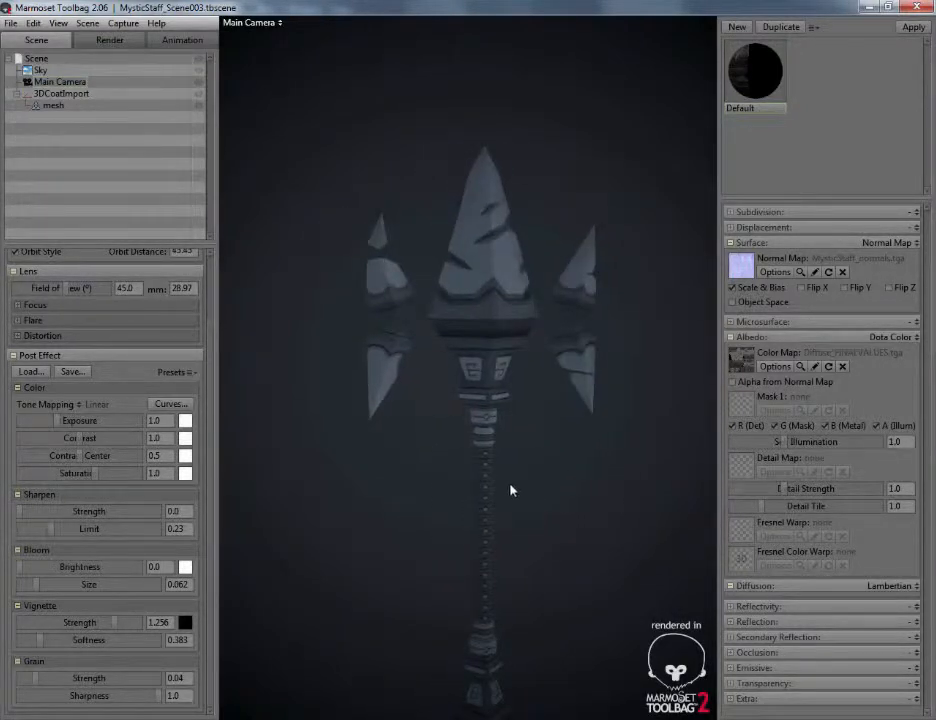
middle_click_drag(510, 490, 503, 478, "alt")
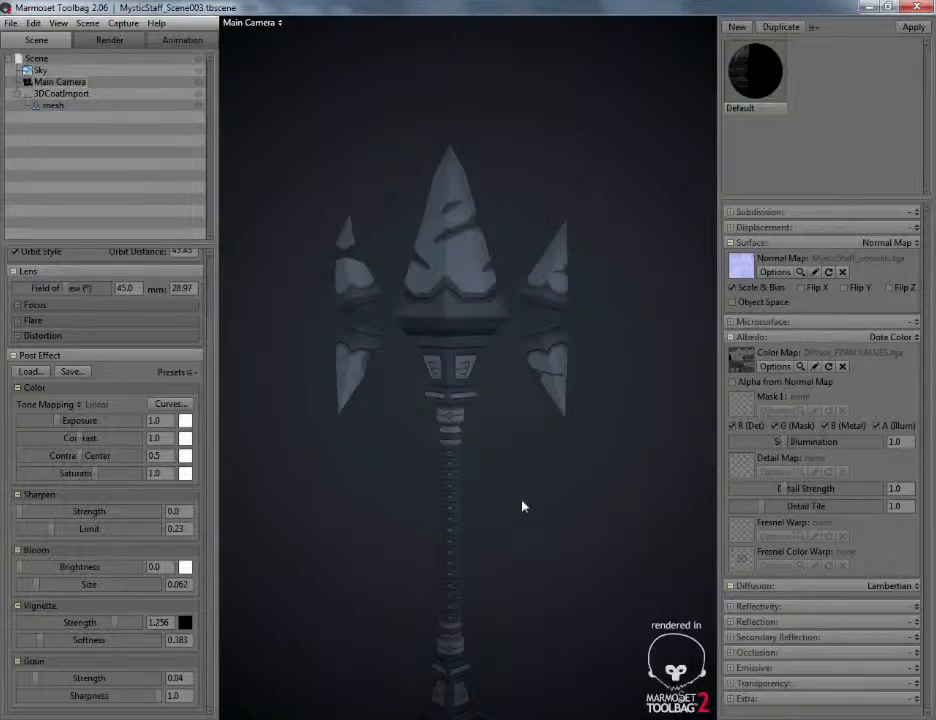
left_click_drag(517, 432, 564, 425, "alt")
right_click_drag(564, 425, 562, 361, "alt")
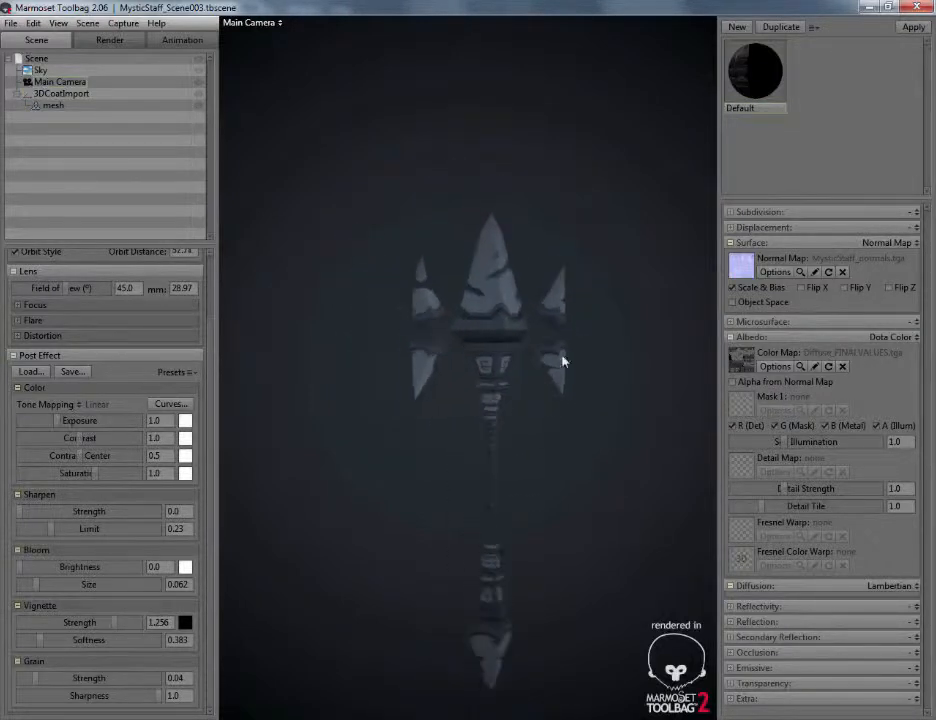
left_click_drag(562, 361, 507, 353, "alt")
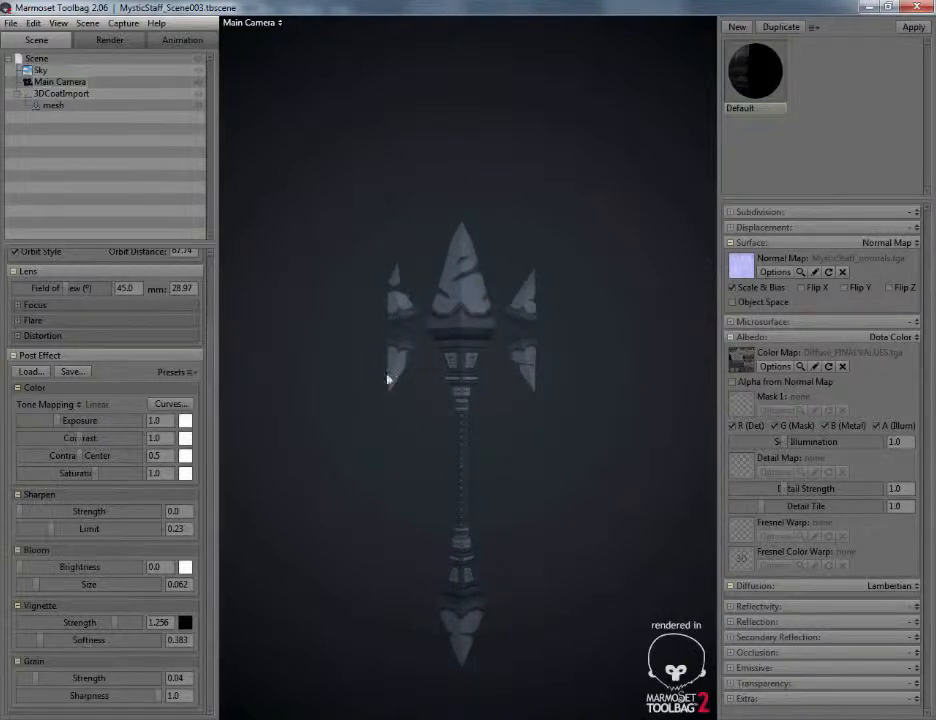
right_click_drag(500, 461, 483, 485, "alt")
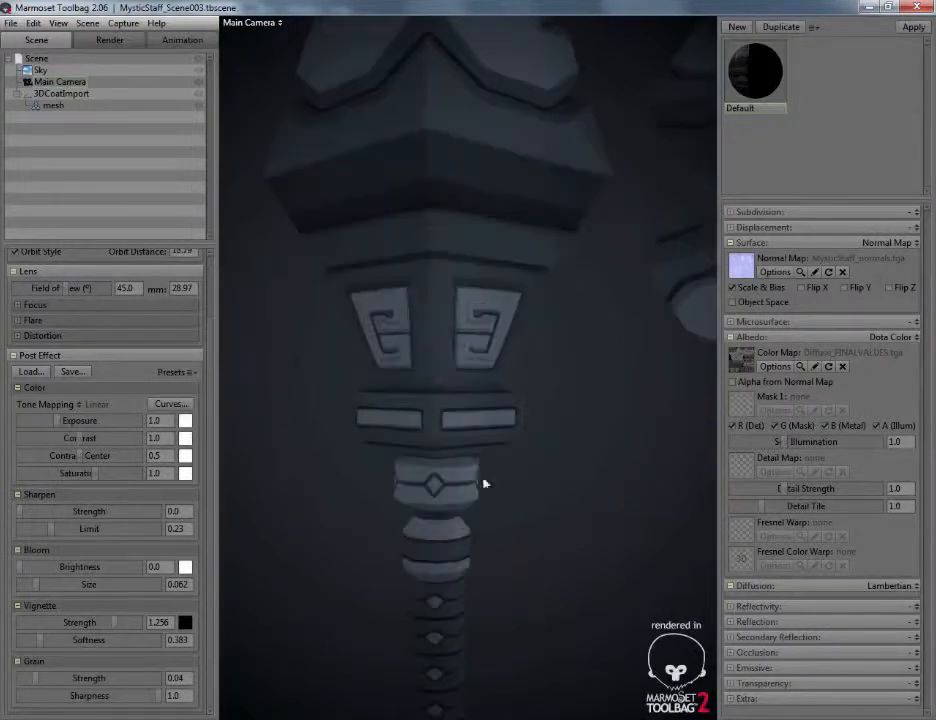
left_click_drag(419, 411, 534, 347, "alt")
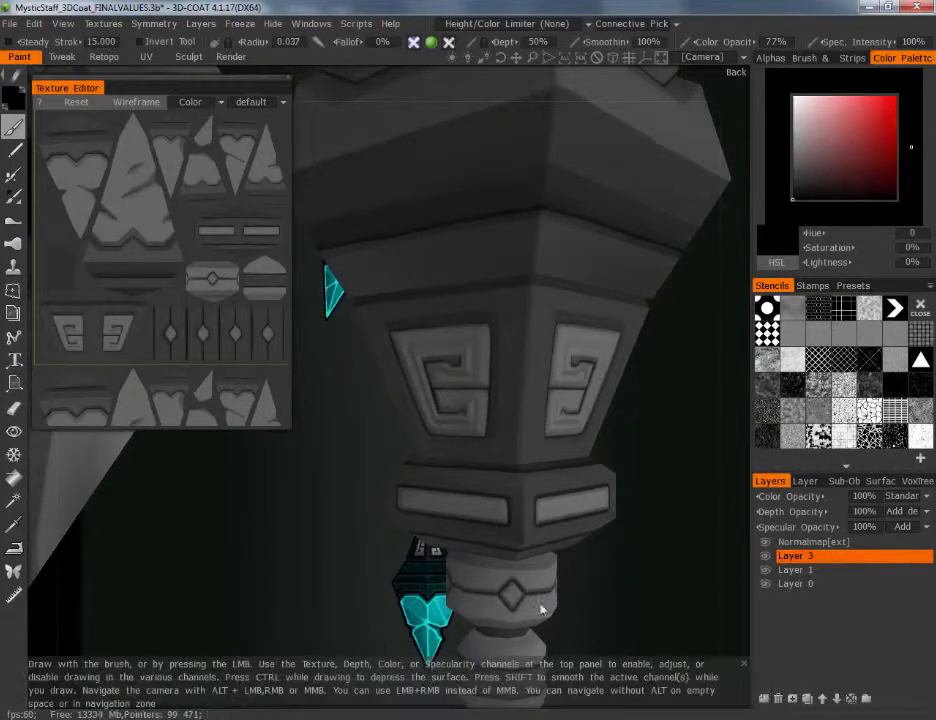
In 3D-Coat, set Layer 3 to Multiply blending and lower its color opacity to 68%
left_click(903, 496)
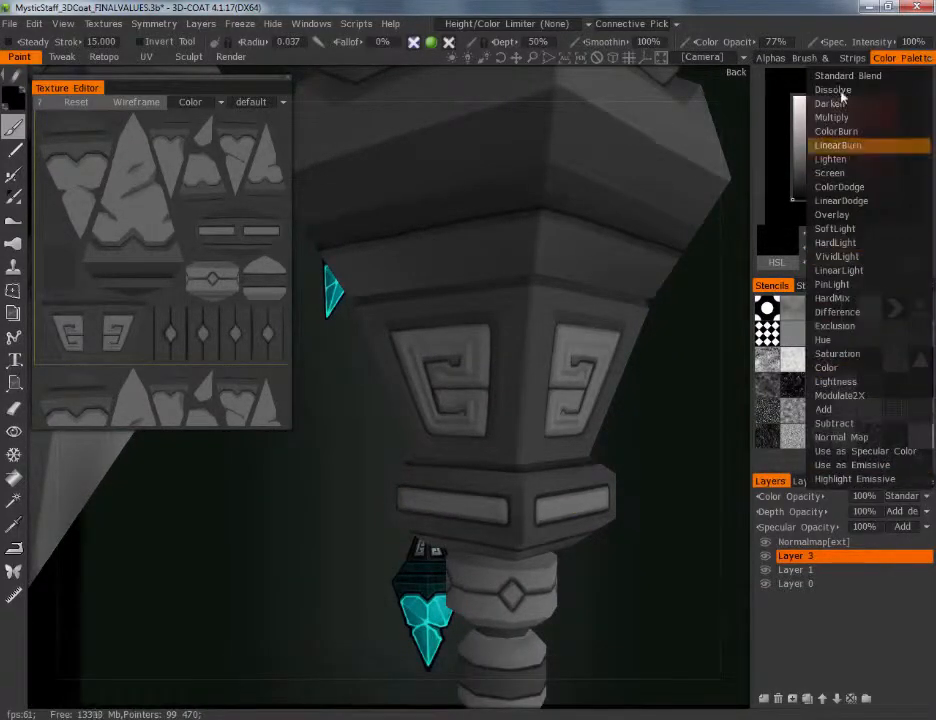
left_click(838, 118)
right_click_drag(572, 402, 554, 360, "alt")
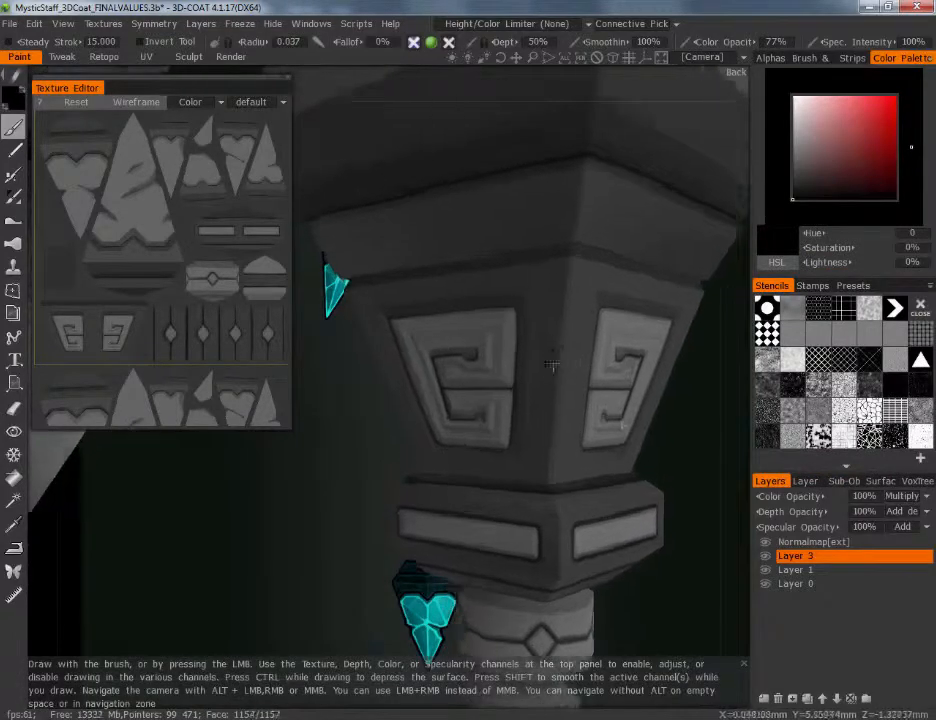
left_click_drag(554, 360, 458, 359, "alt")
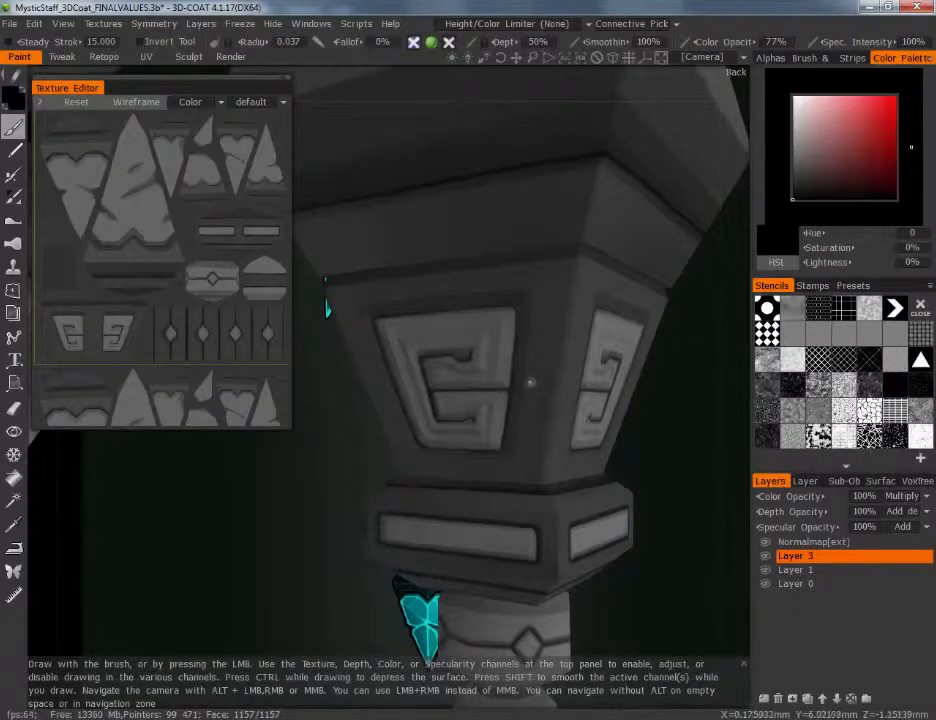
left_click_drag(547, 411, 583, 446, "alt")
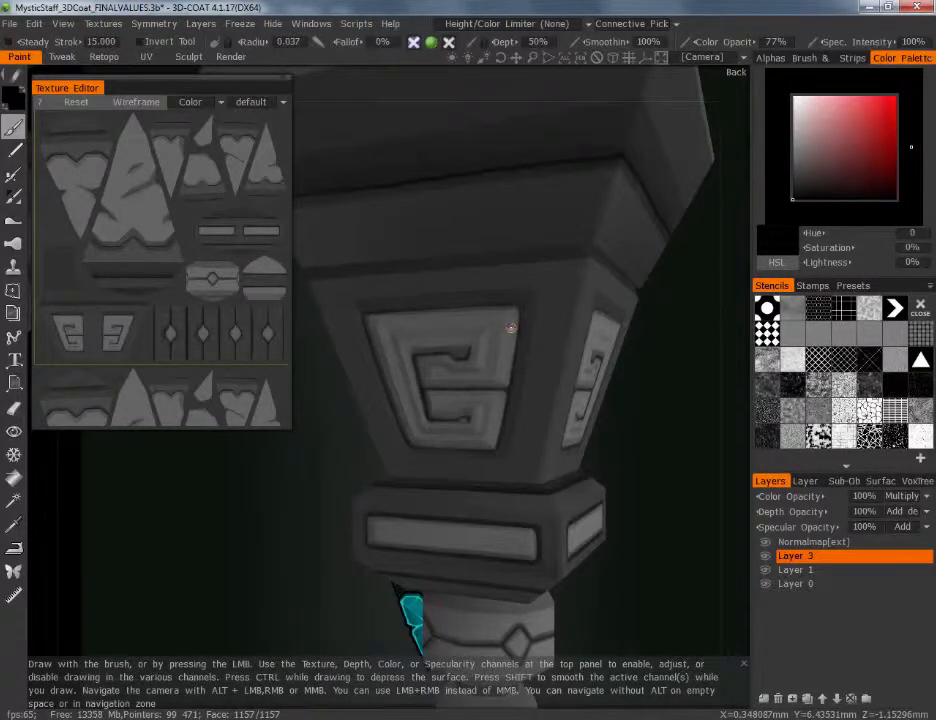
left_click_drag(787, 499, 748, 501)
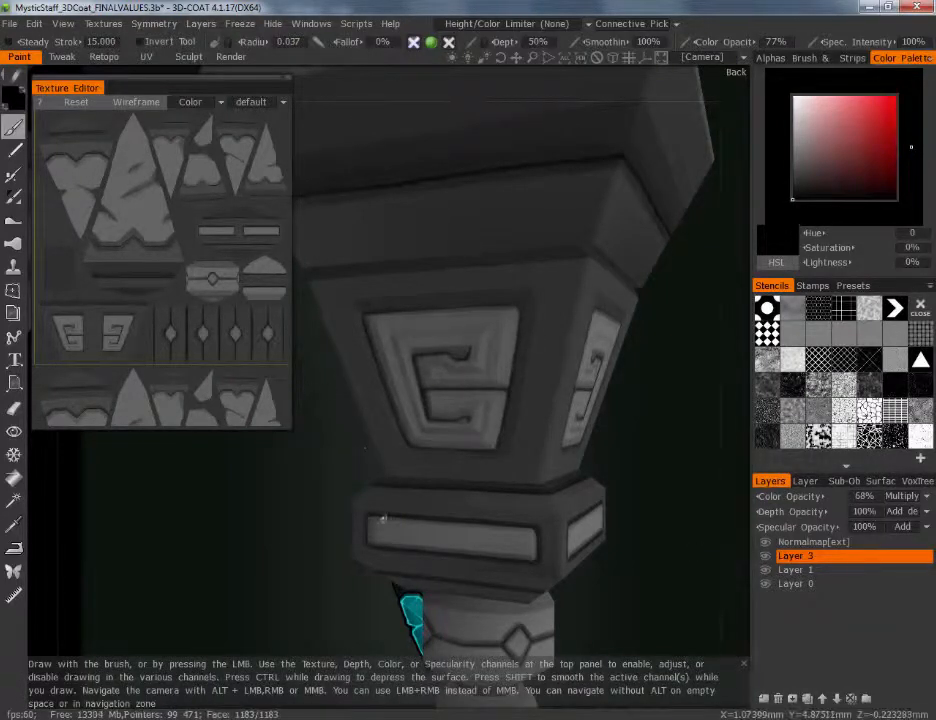
Paint black shading around the border of the carved spiral panel on Layer 3, with the layer's color opacity at 41%
scroll(488, 412, "up", 3)
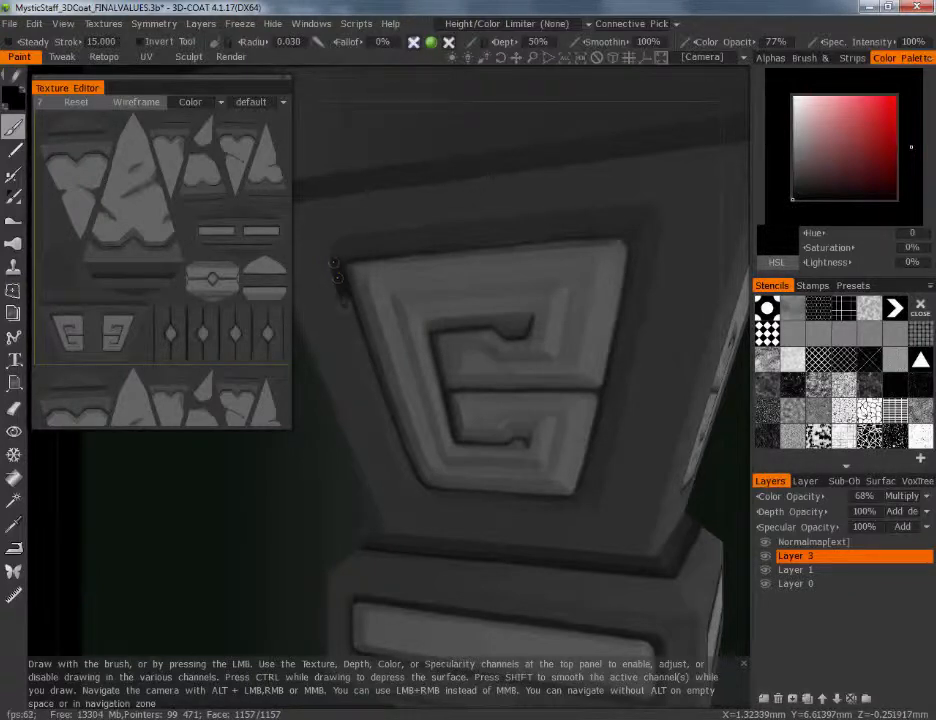
left_click_drag(335, 262, 350, 323)
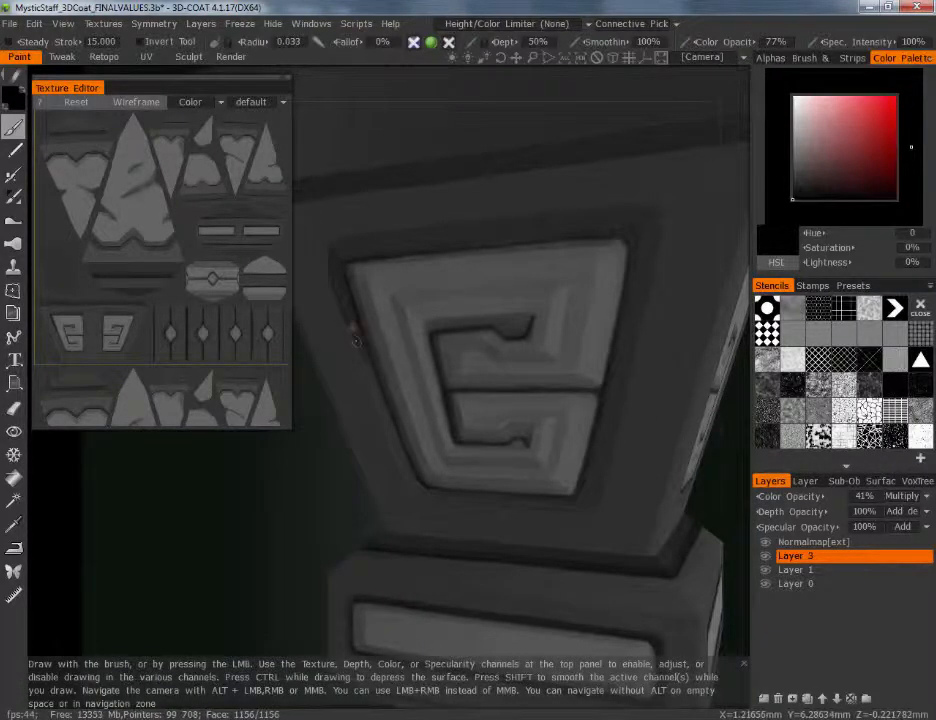
left_click_drag(383, 404, 368, 370)
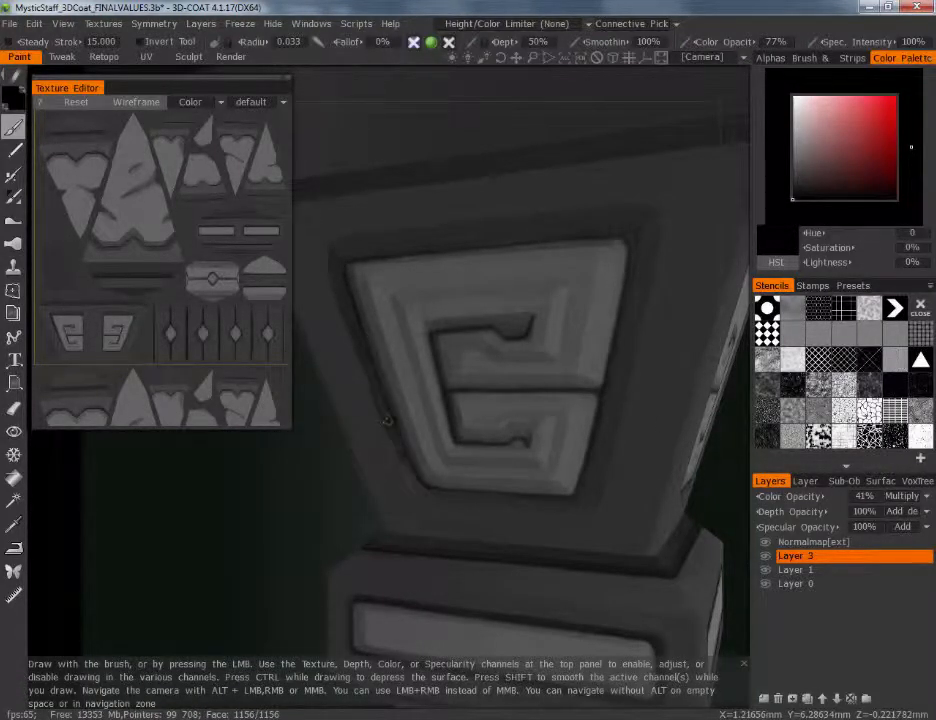
mouse_move(387, 420)
left_mouse_down()
mouse_move(424, 490)
mouse_move(415, 480)
left_mouse_up()
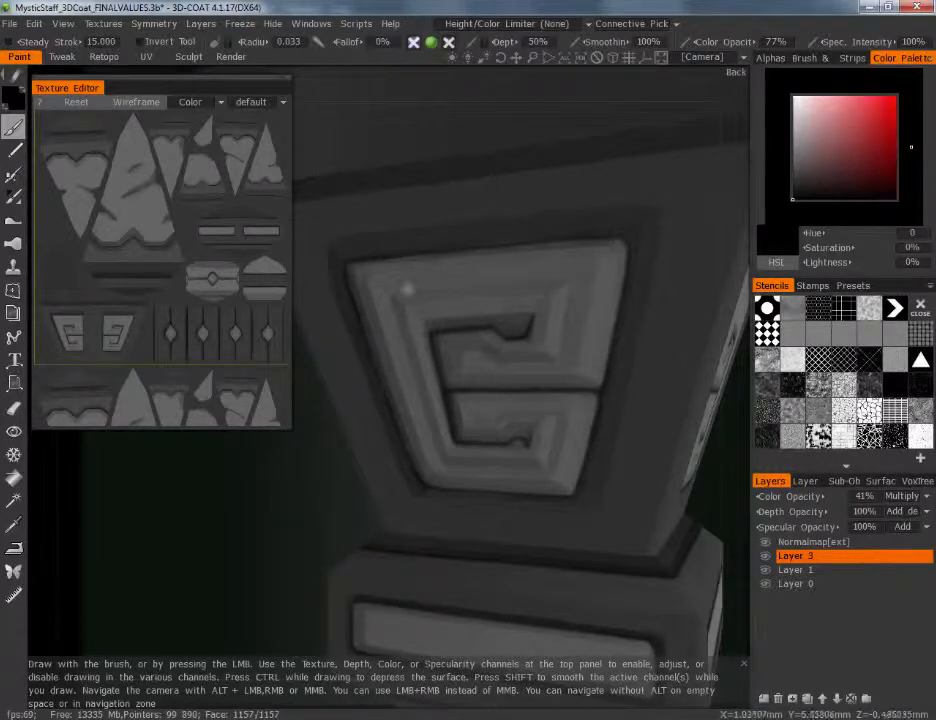
mouse_move(348, 254)
left_mouse_down()
mouse_move(359, 236)
mouse_move(349, 247)
mouse_move(462, 238)
mouse_move(425, 232)
mouse_move(517, 232)
left_mouse_up()
mouse_move(598, 222)
left_mouse_down()
mouse_move(648, 228)
mouse_move(584, 496)
left_mouse_up()
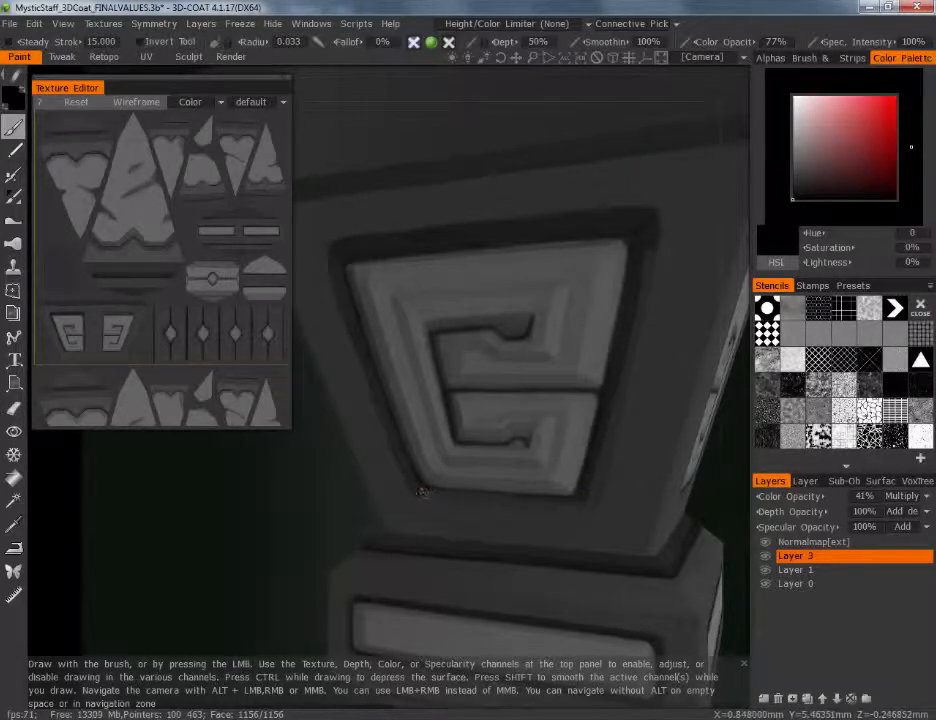
mouse_move(424, 492)
left_mouse_down()
mouse_move(597, 500)
mouse_move(651, 272)
mouse_move(598, 503)
left_mouse_up()
Set Layer 3's color opacity to 40% and check the whole staff against the reference concept
right_click_drag(601, 393, 580, 586, "alt")
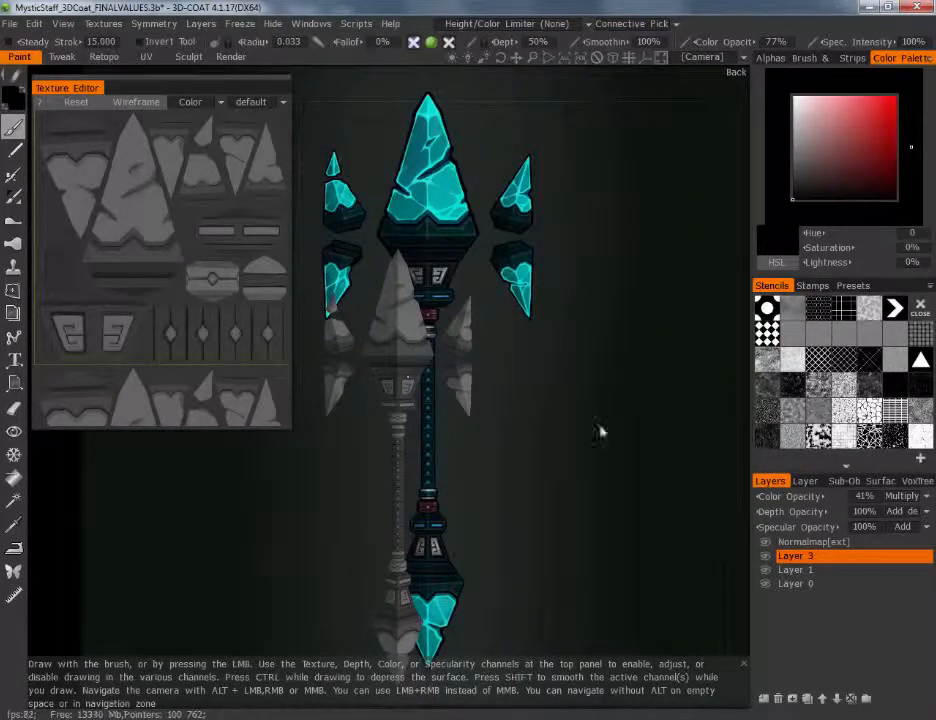
left_click_drag(786, 496, 766, 496)
middle_click_drag(636, 527, 677, 496)
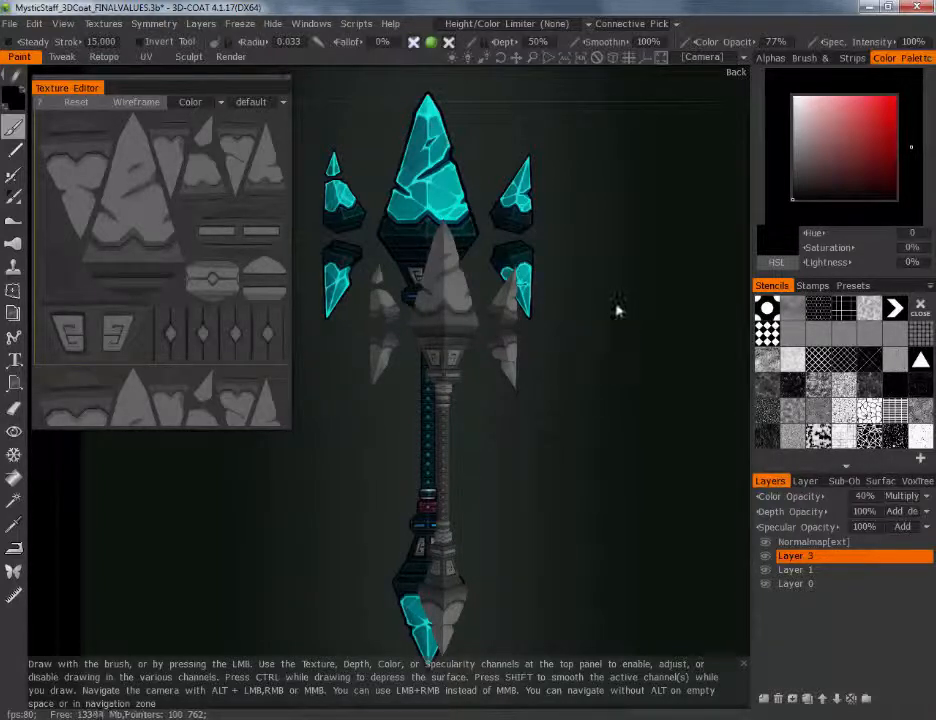
middle_click_drag(597, 335, 632, 303)
middle_click_drag(610, 382, 654, 343)
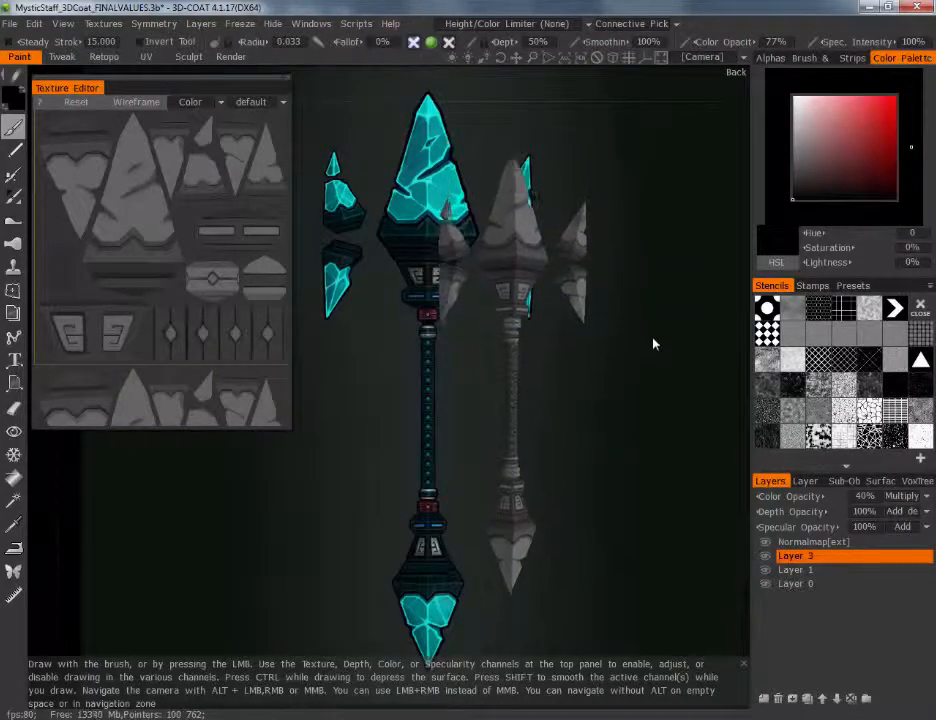